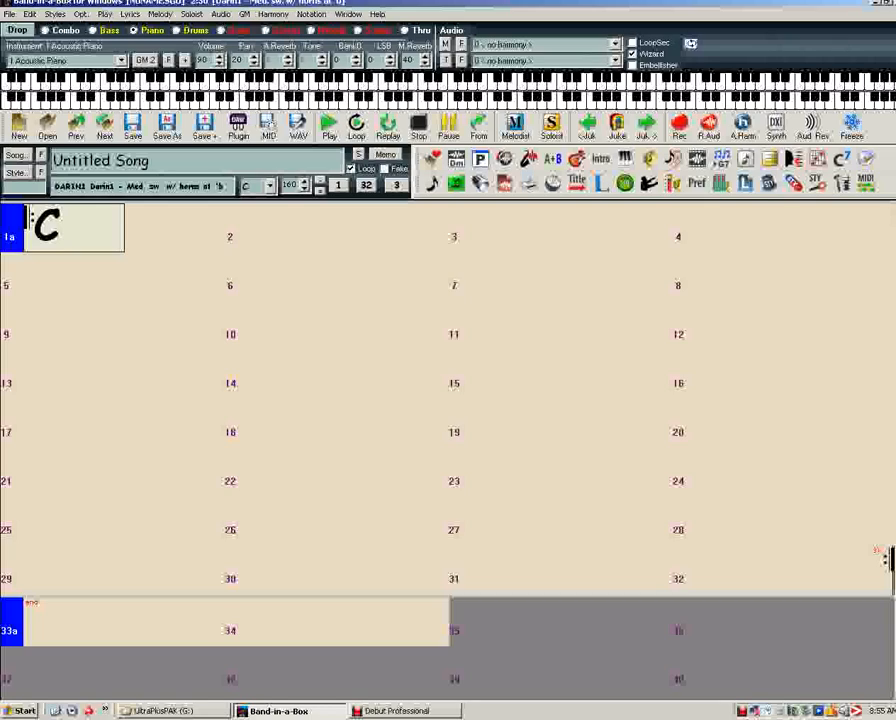
pyautogui.click(388, 710)
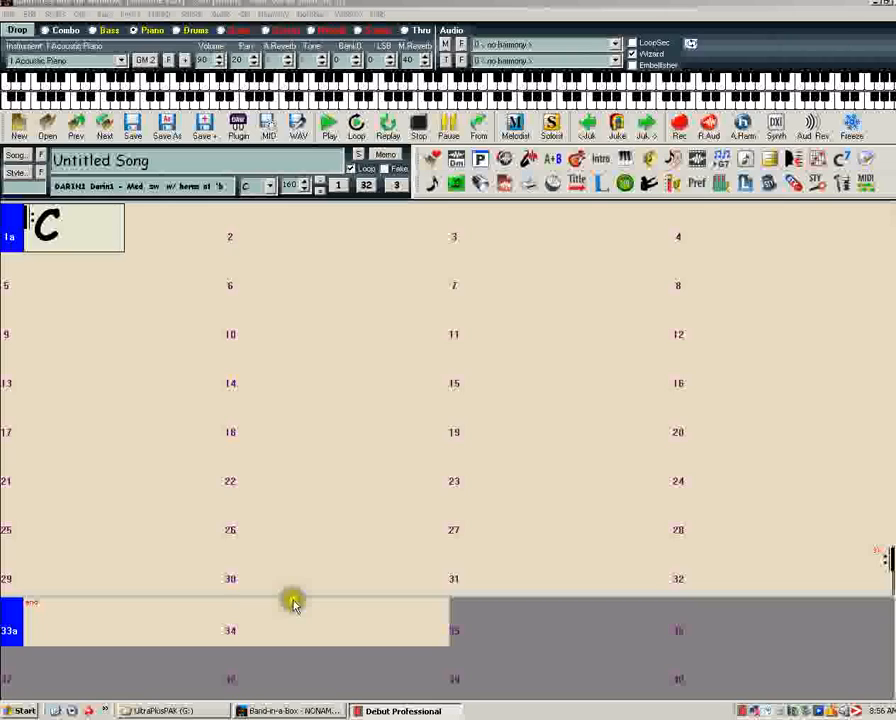
# Enter the chord C13 in bar 1 and Bb13 in bar 2 of the chord sheet
pyautogui.click(84, 234)
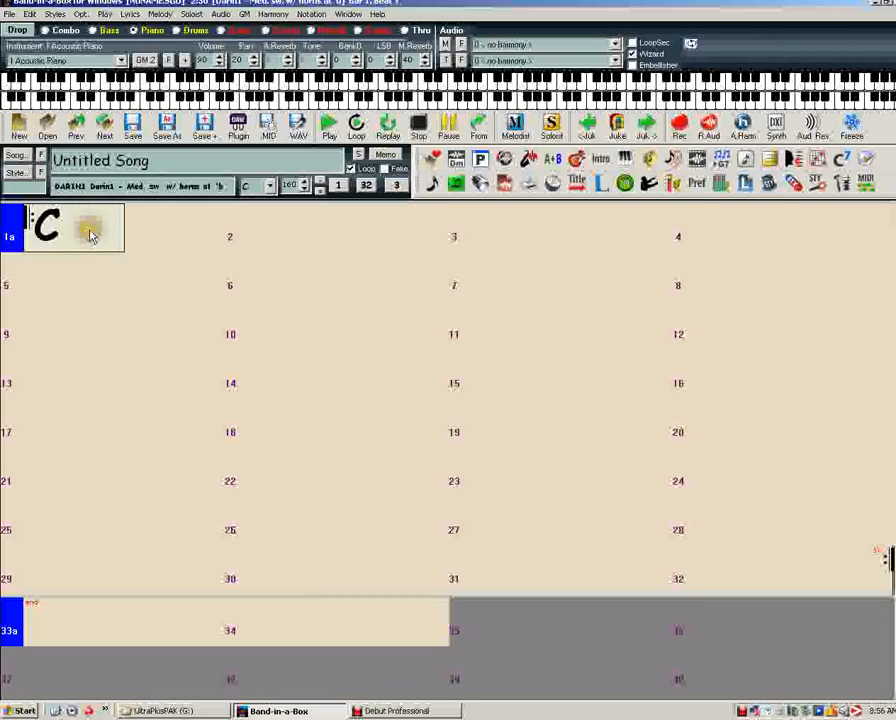
pyautogui.write('c')
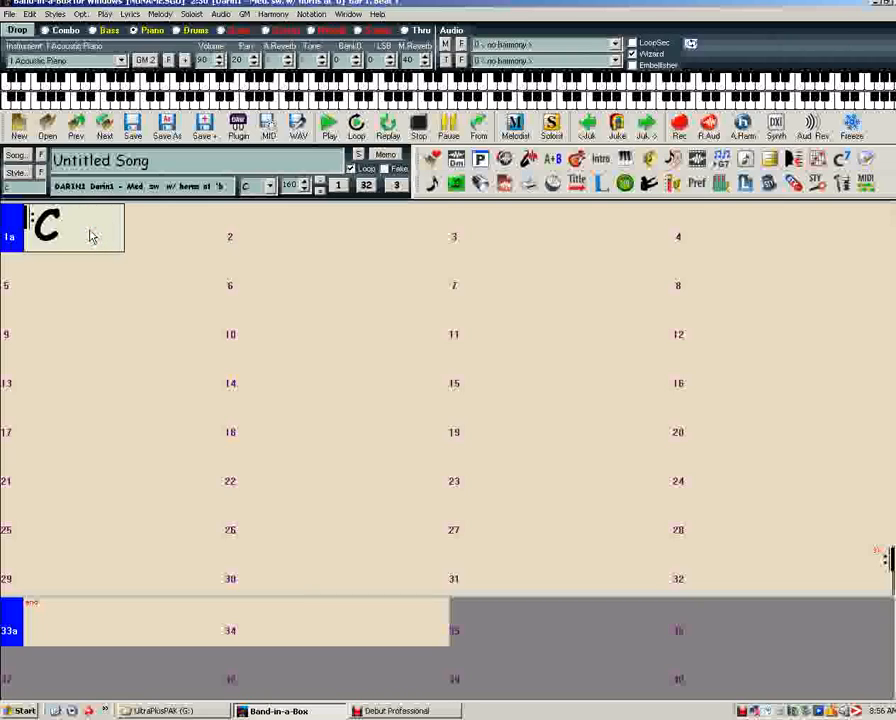
pyautogui.write('13')
pyautogui.write('13')
pyautogui.press('Return')
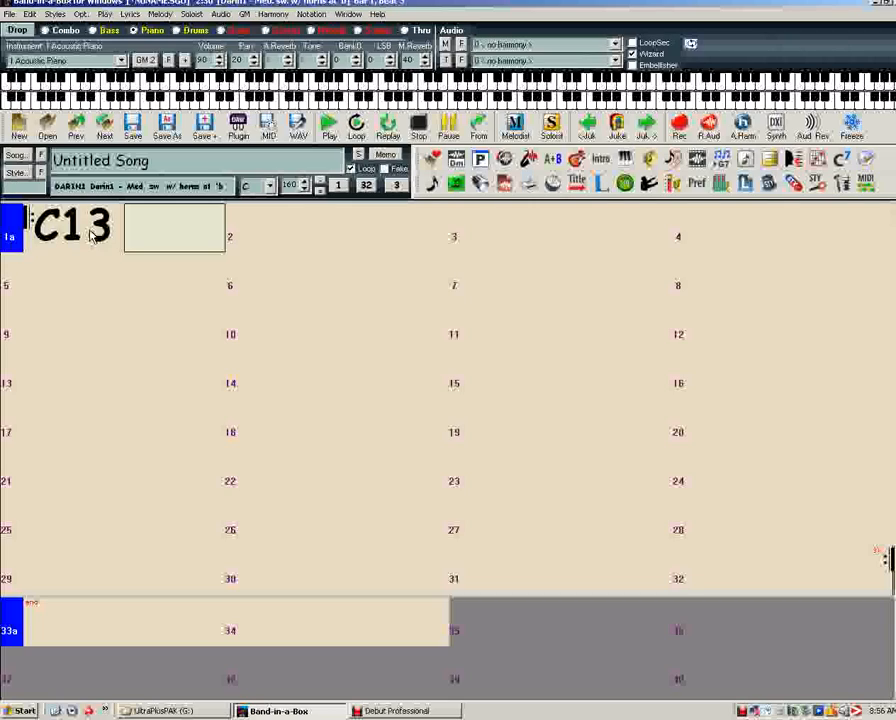
pyautogui.press('Right')
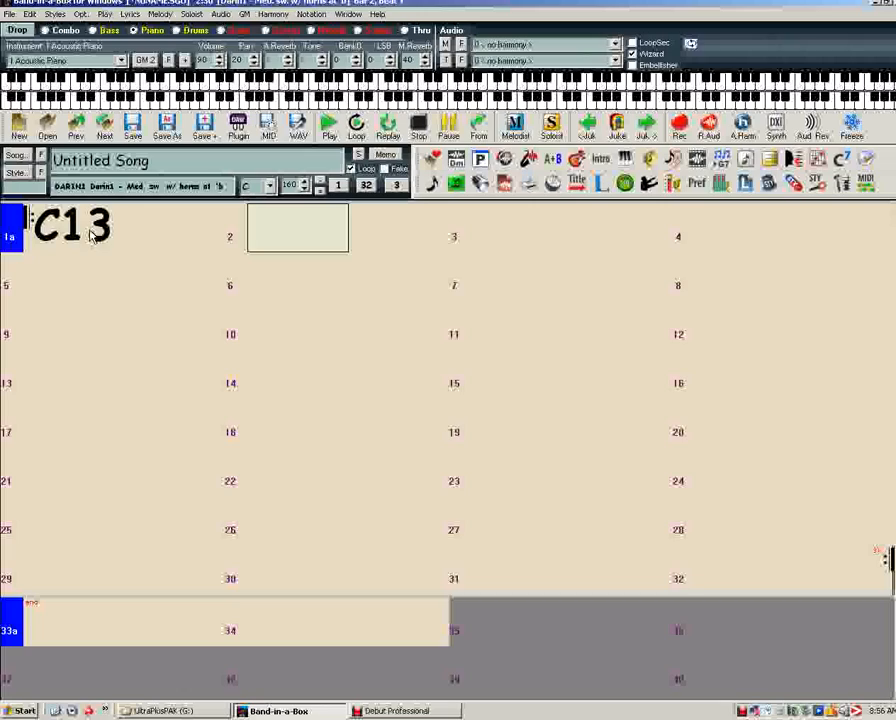
pyautogui.write('bb13')
pyautogui.press('Return')
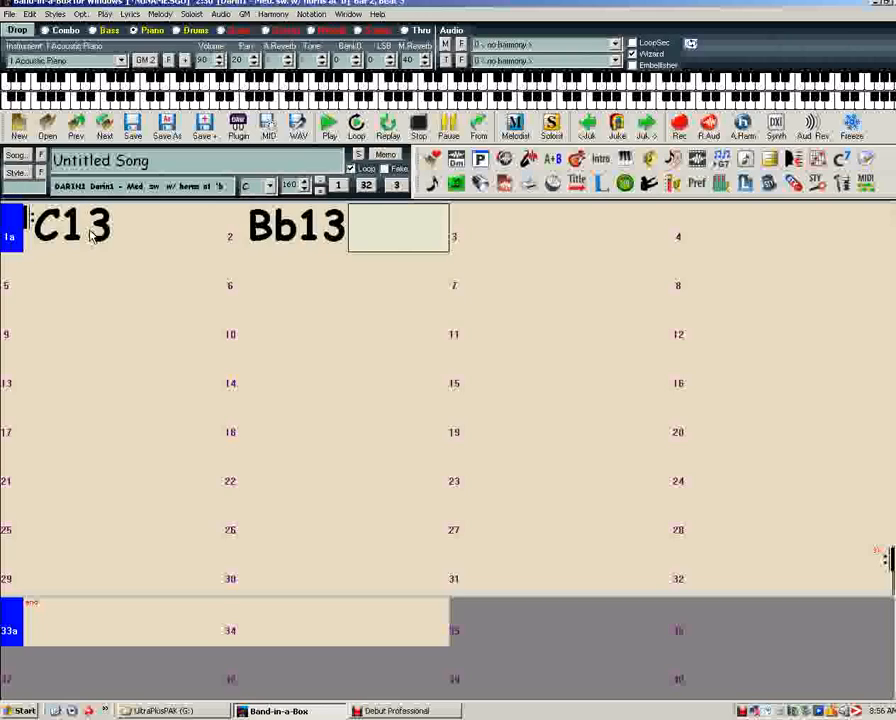
# Enter the chord C13 in bar 3 and Bb13 in bar 4
pyautogui.press('Right')
pyautogui.write('c13')
pyautogui.press('Return')
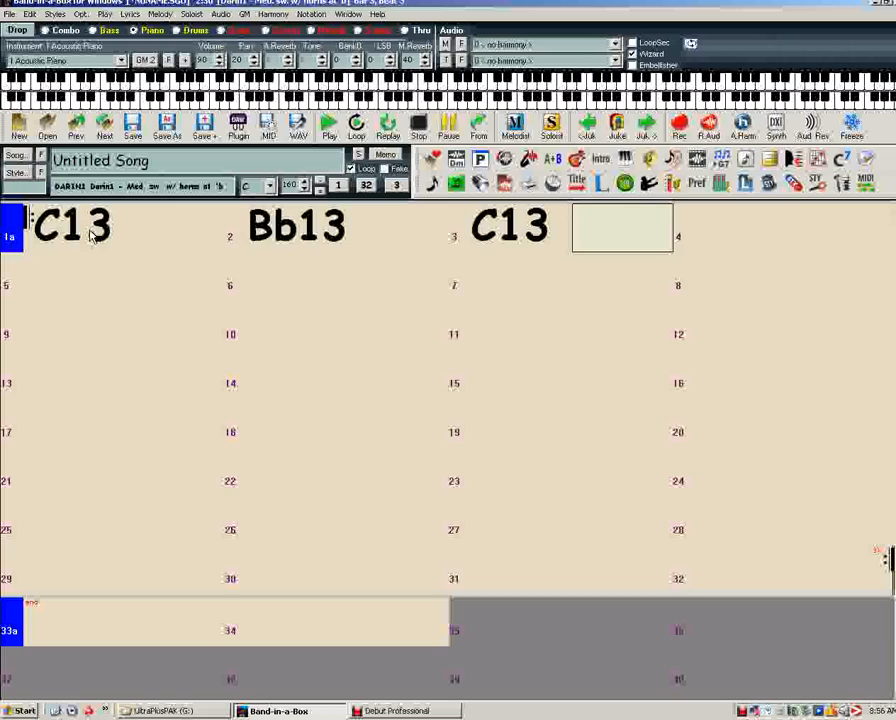
pyautogui.write('bb')
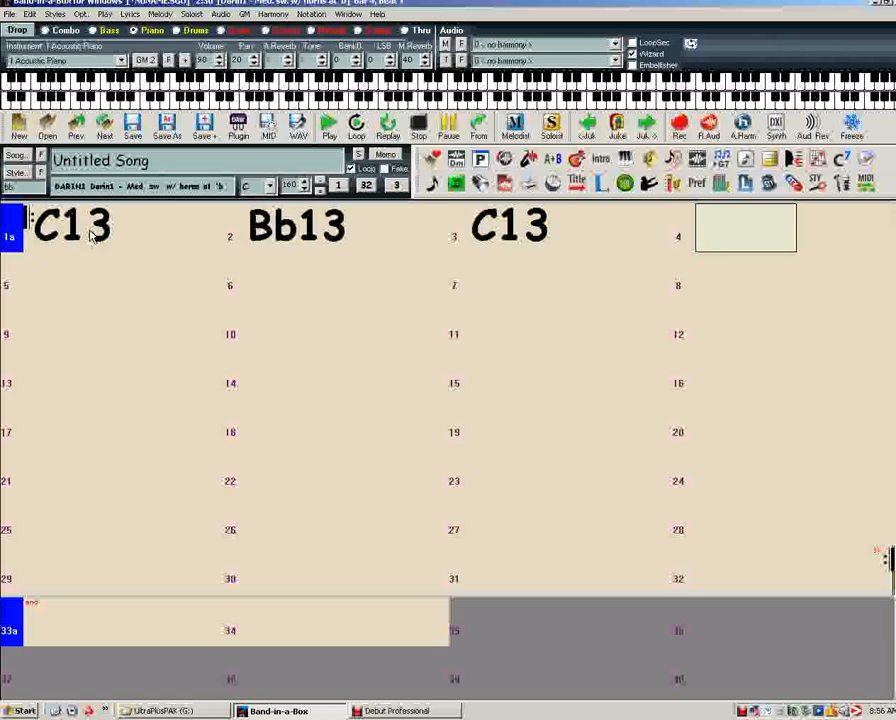
pyautogui.write('13')
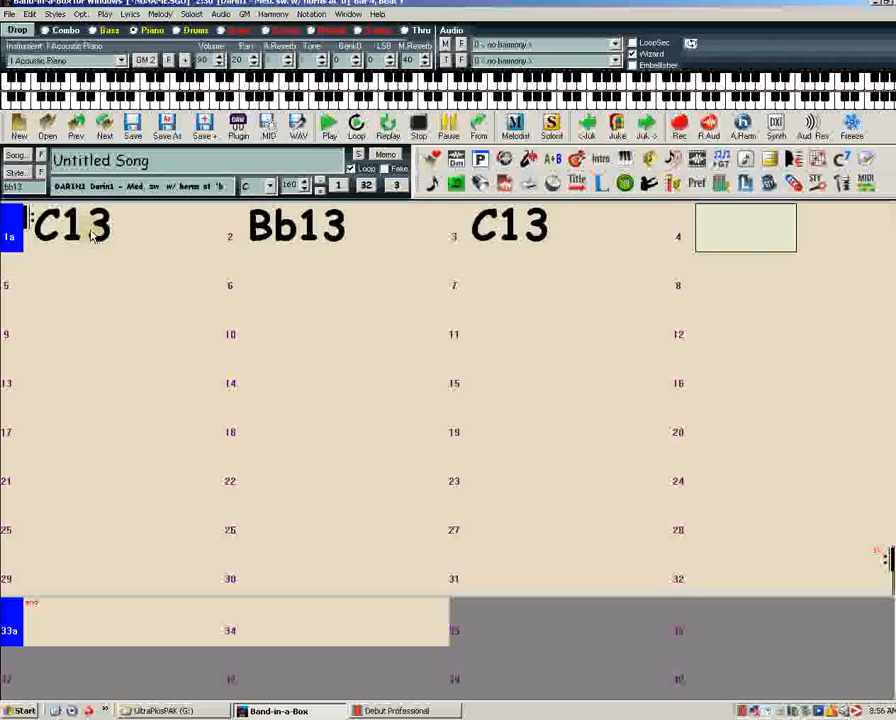
pyautogui.press('Return')
# Copy the chords of bars 1 to 4 into bars 5 to 8
pyautogui.moveTo(18, 228); pyautogui.dragTo(816, 240)
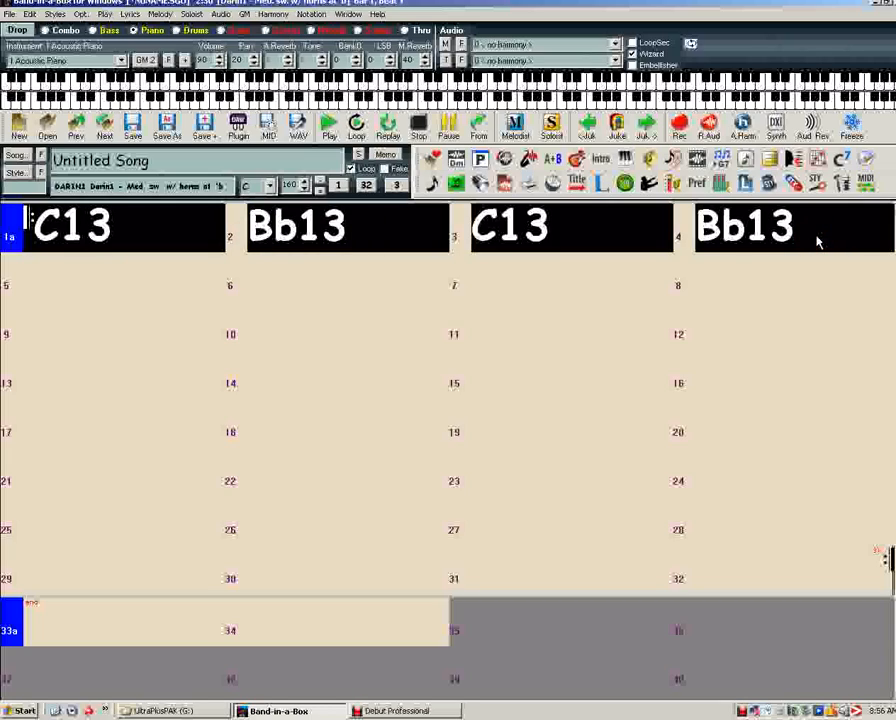
pyautogui.click(48, 286)
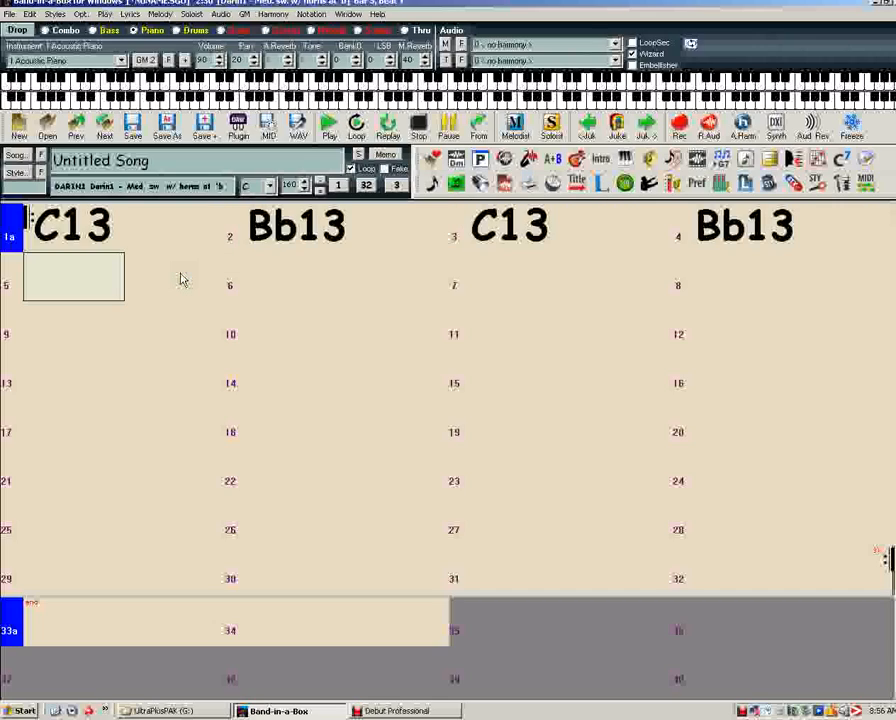
pyautogui.hotkey('ctrl', 'v')
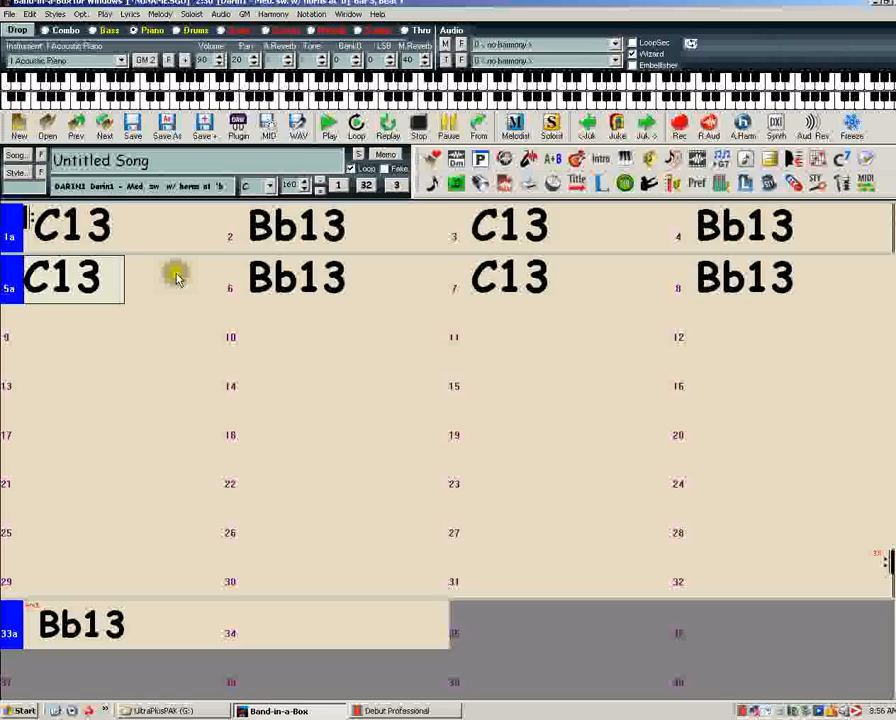
# Set the part markers at bar 5 and bar 1 to the b substyle
pyautogui.click(16, 274)
pyautogui.click(16, 274)
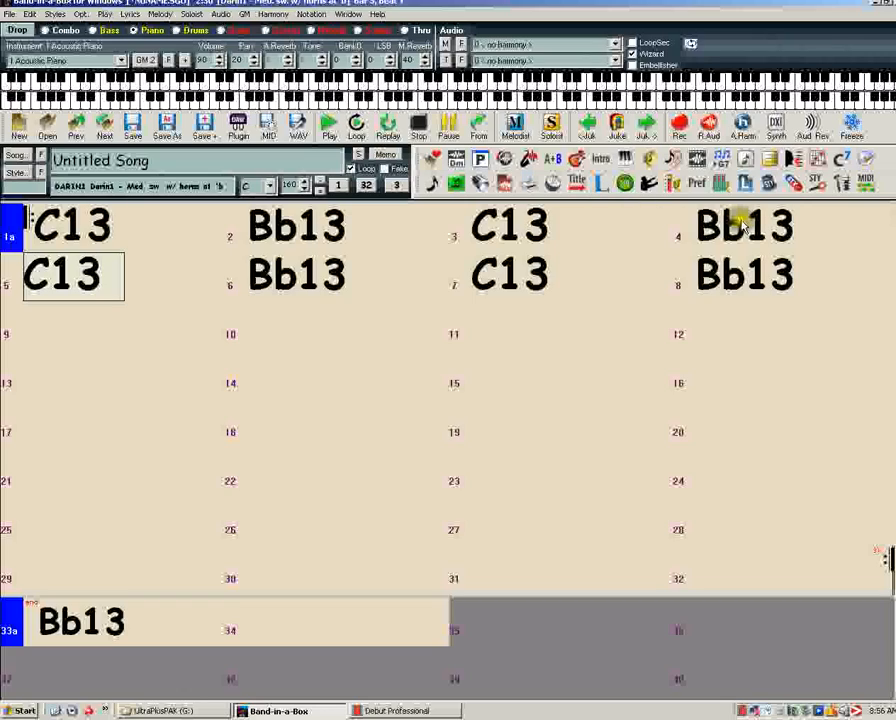
pyautogui.click(6, 288)
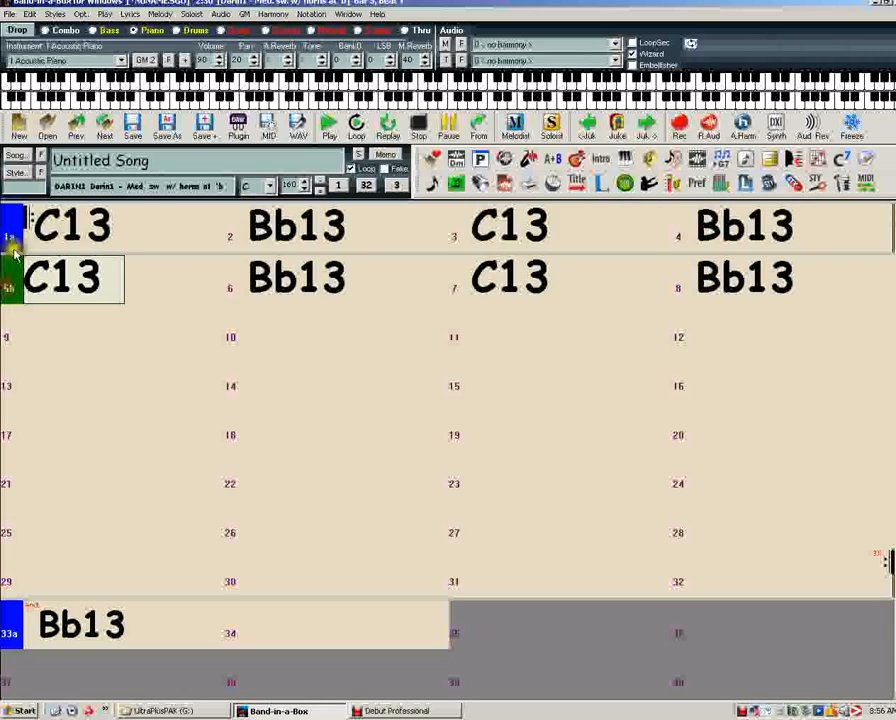
pyautogui.click(12, 240)
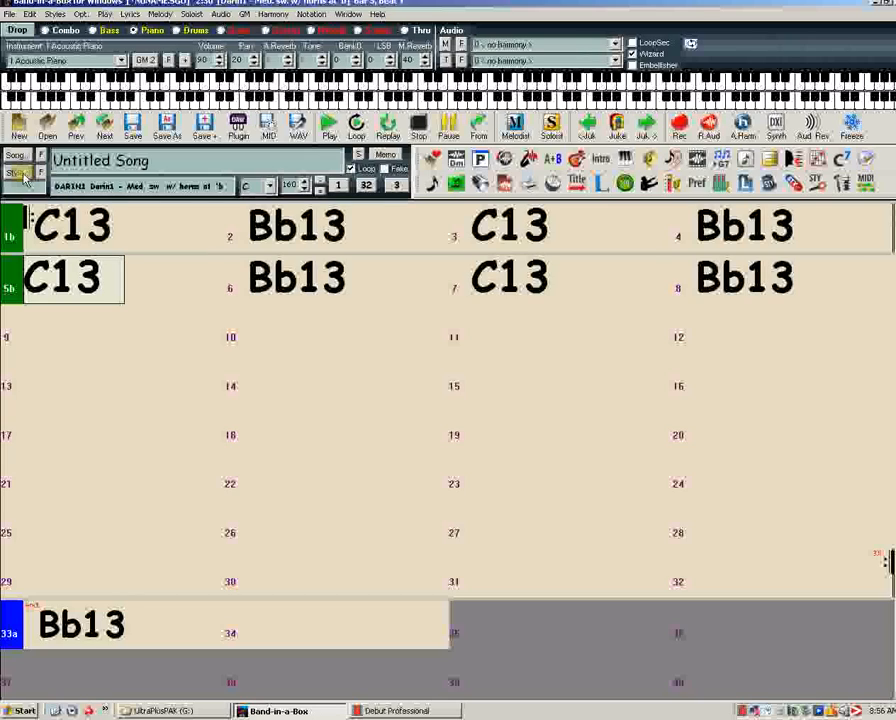
pyautogui.click(18, 174)
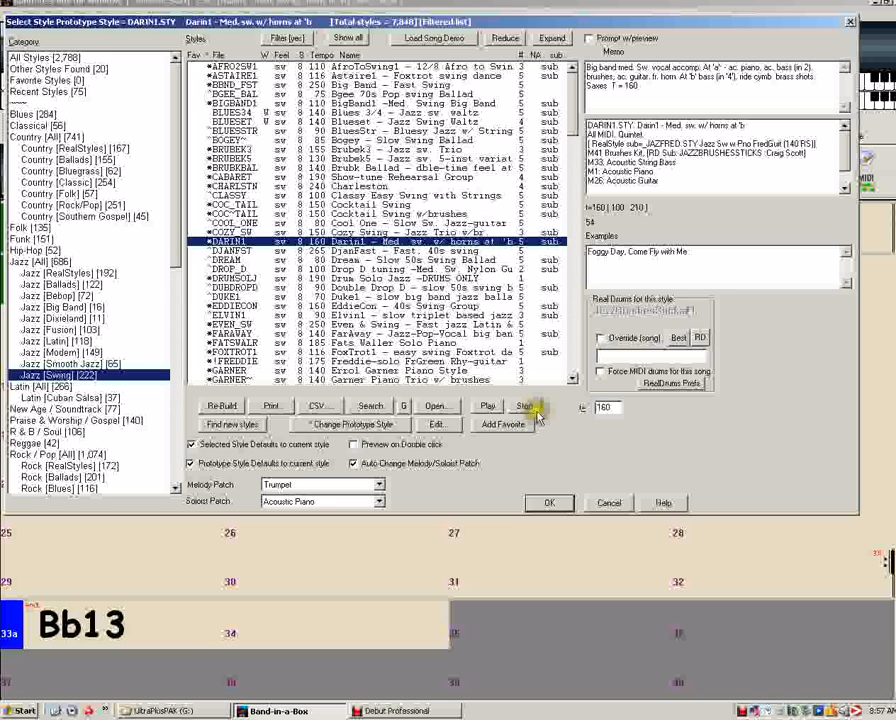
pyautogui.click(549, 502)
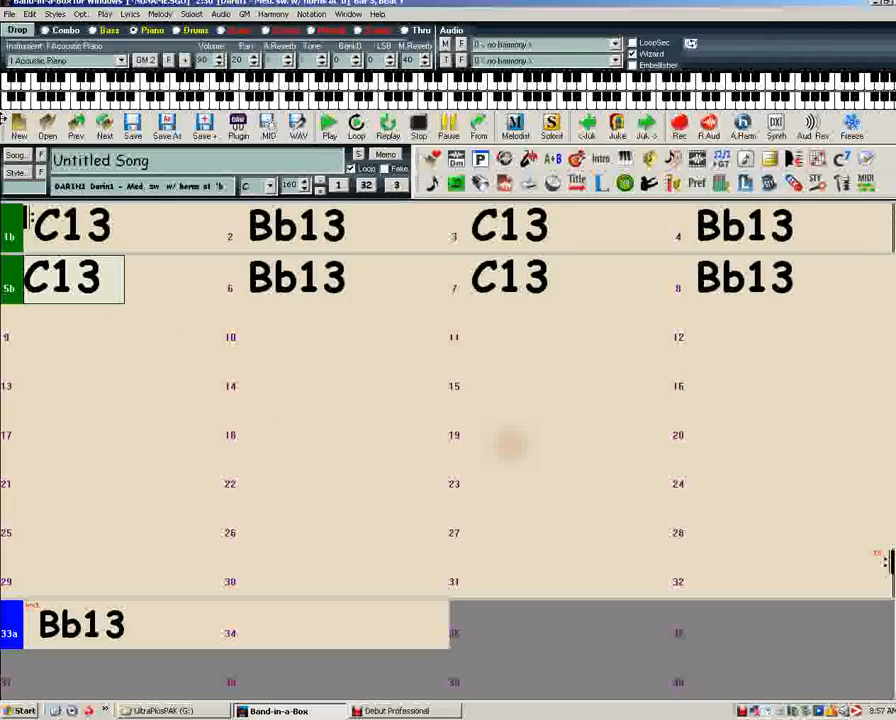
pyautogui.click(17, 179)
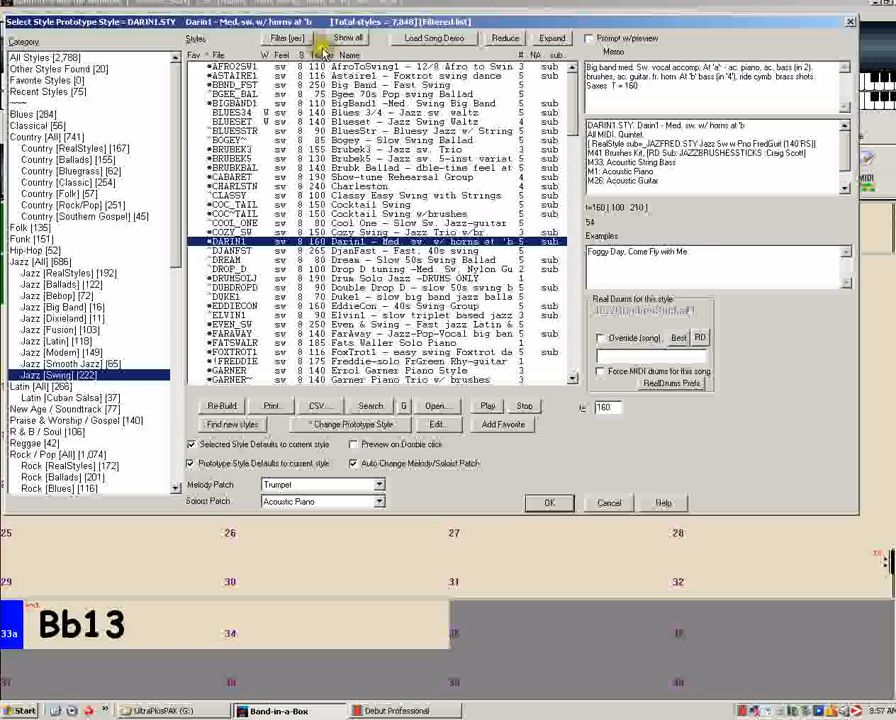
pyautogui.click(295, 38)
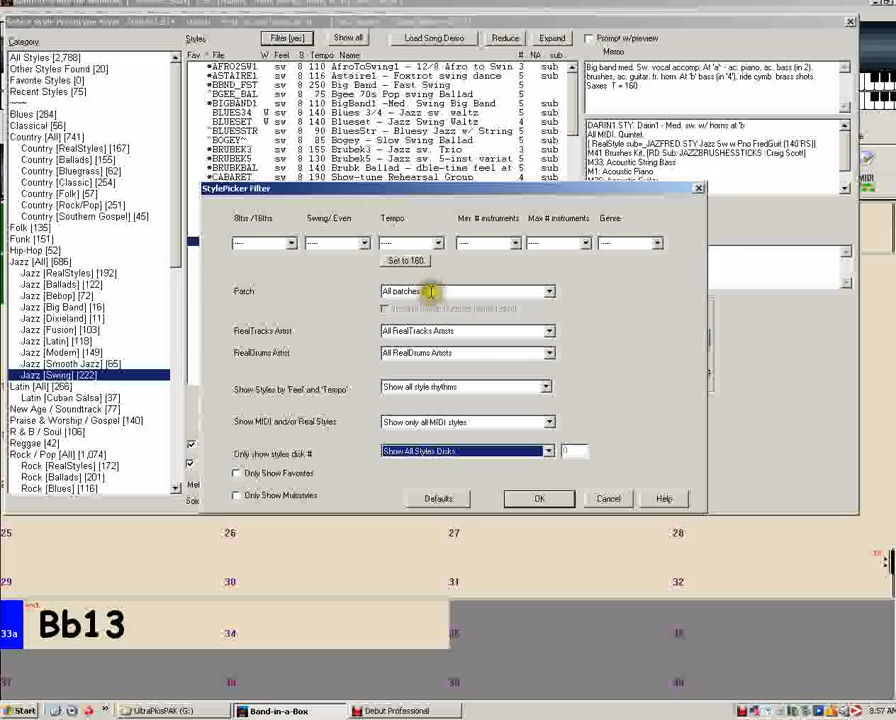
pyautogui.click(609, 500)
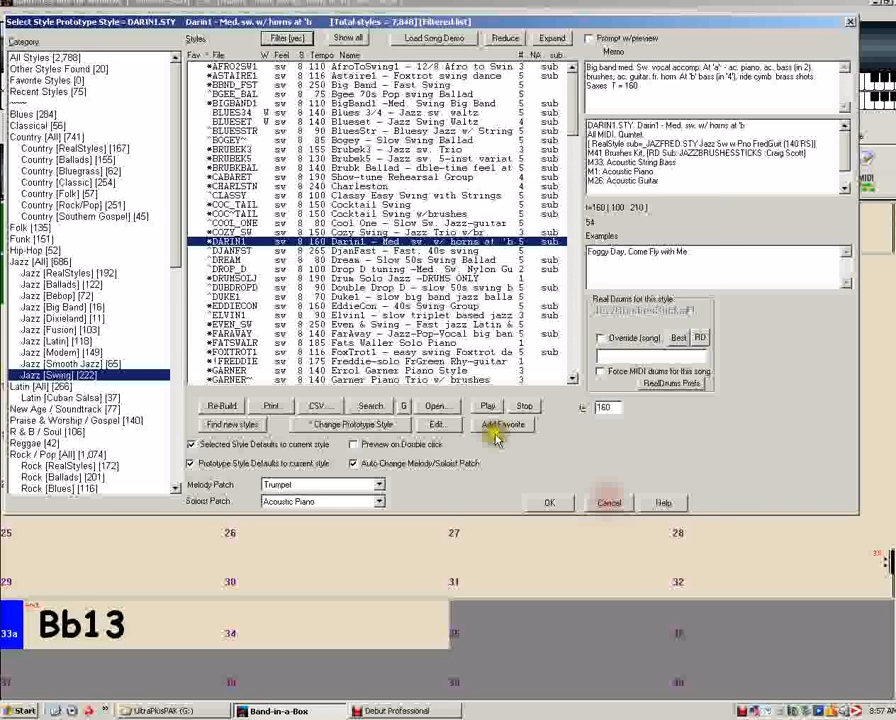
pyautogui.click(609, 502)
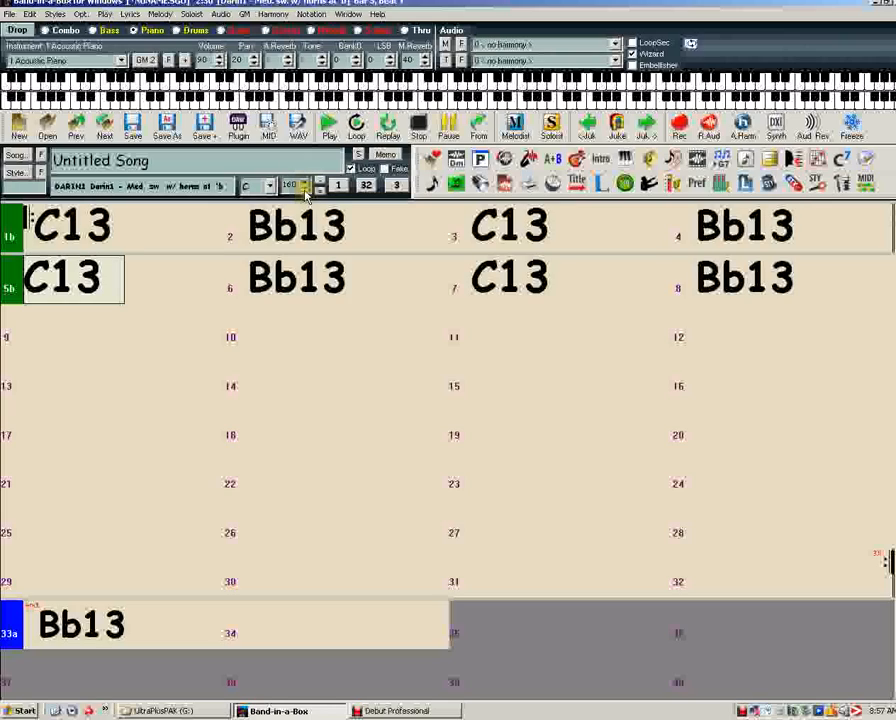
# Set the song tempo to 110 beats per minute
pyautogui.moveTo(305, 195); pyautogui.dragTo(273, 196)
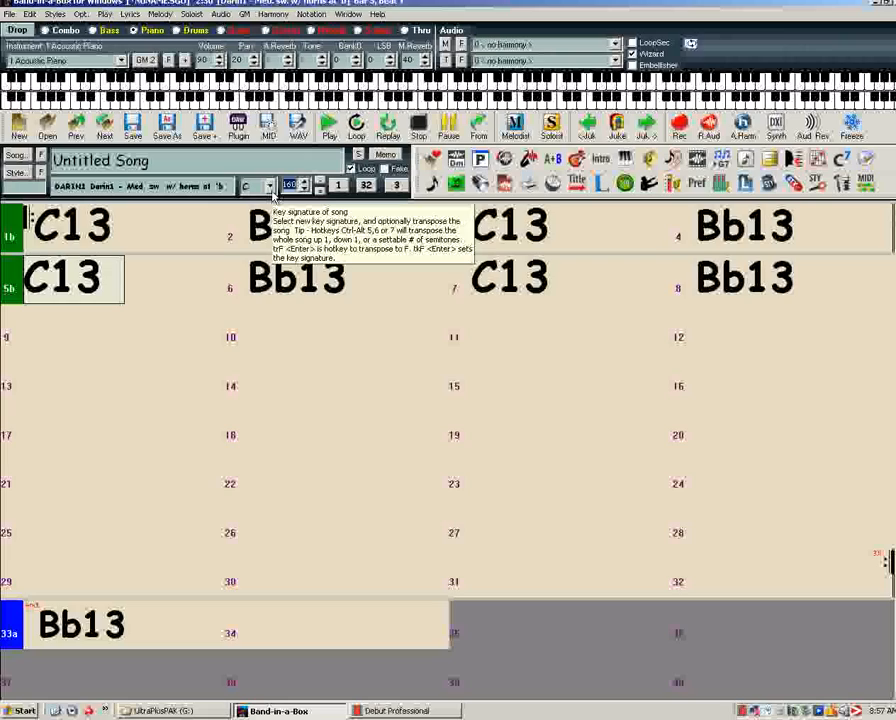
pyautogui.click(287, 185)
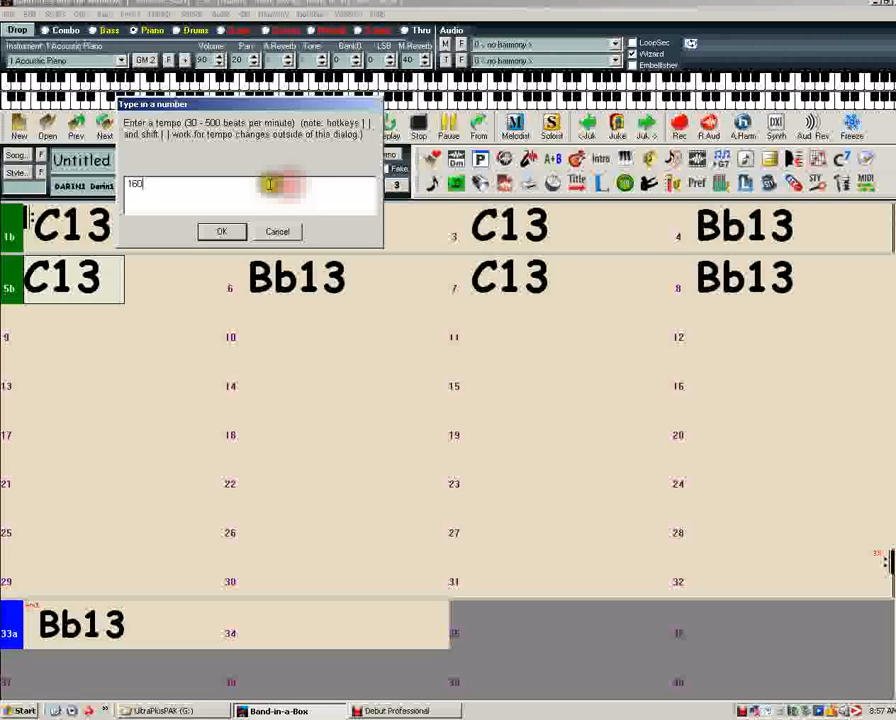
pyautogui.press('BackSpace')
pyautogui.press('BackSpace')
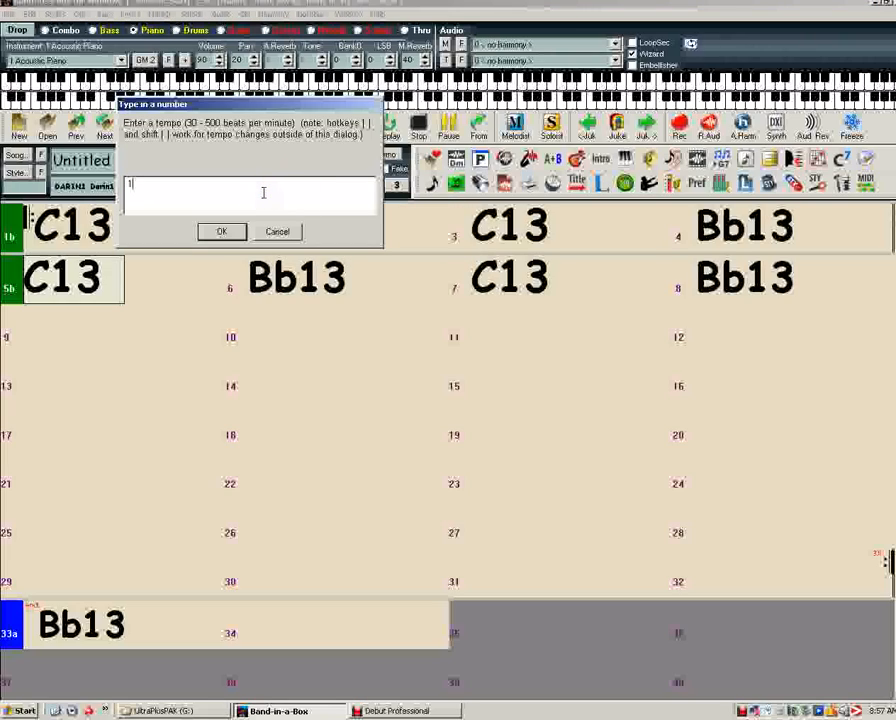
pyautogui.write('10')
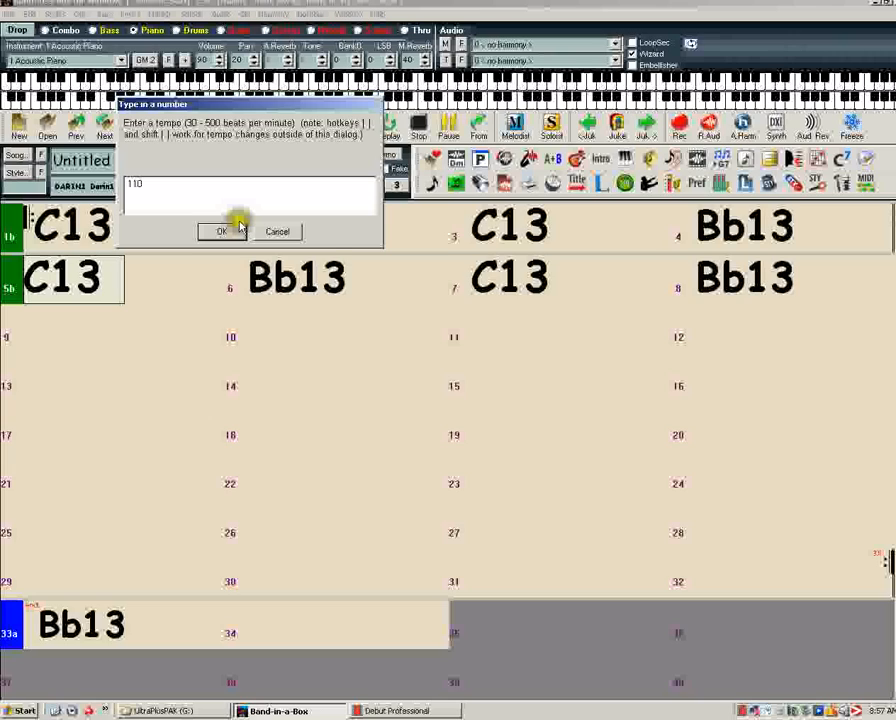
pyautogui.click(236, 228)
# Filter the style list to tempo 110 with only all-MIDI styles, and accept the Darin1 style
pyautogui.click(15, 174)
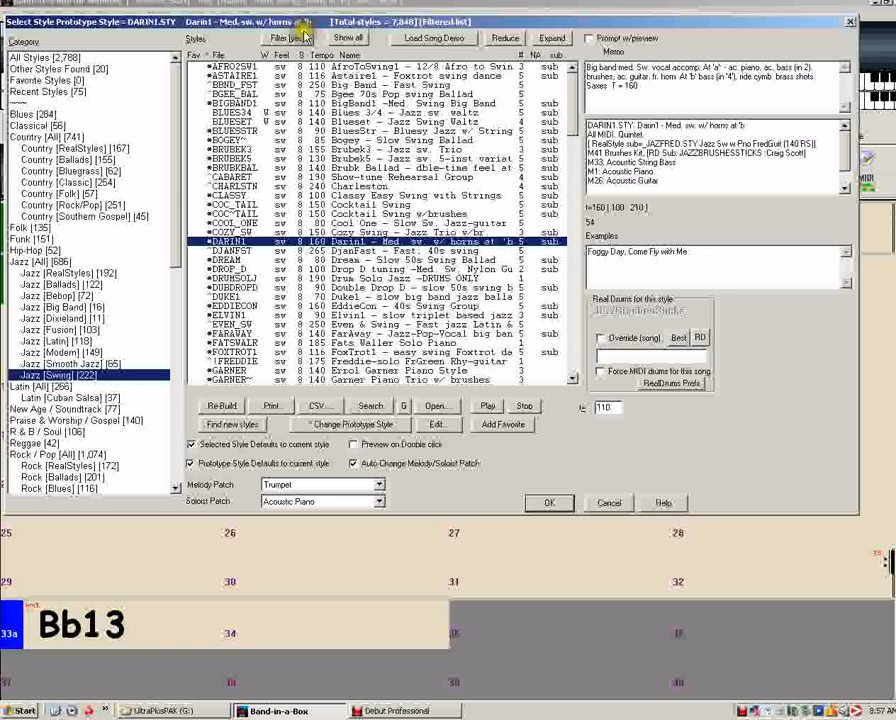
pyautogui.click(303, 36)
pyautogui.click(425, 261)
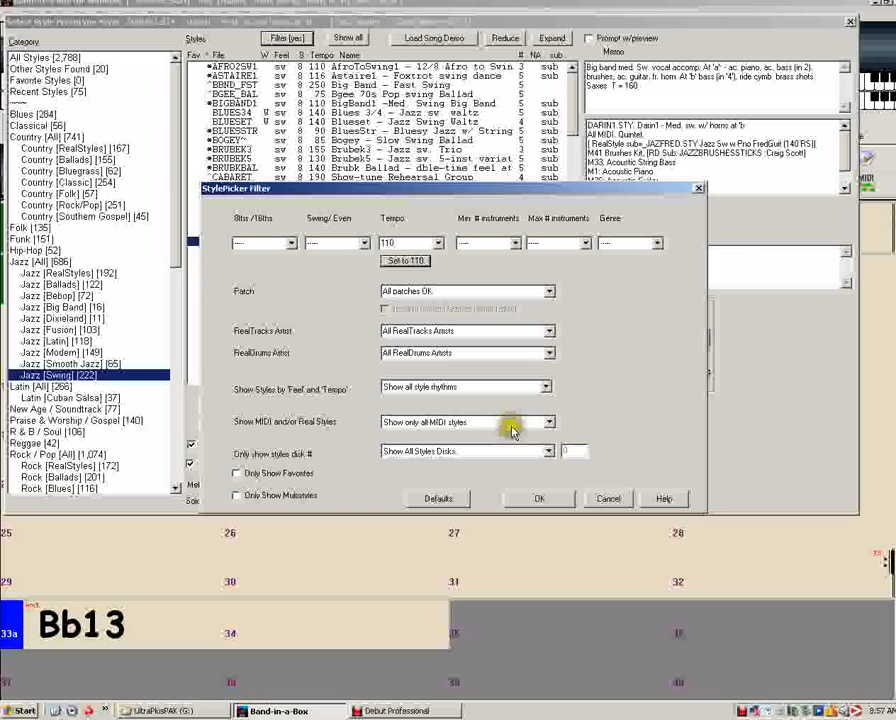
pyautogui.click(538, 499)
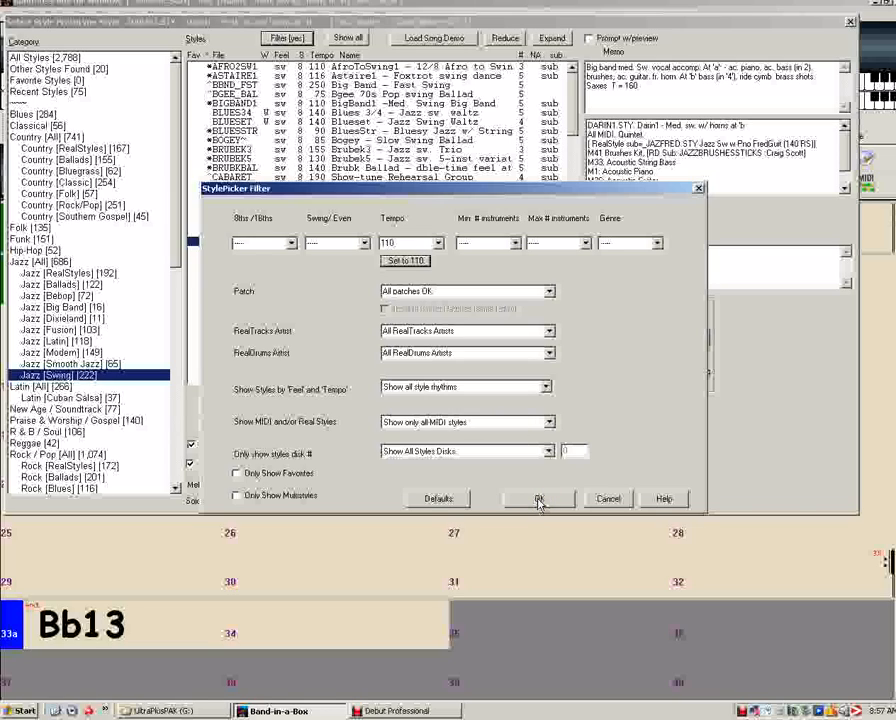
pyautogui.click(538, 499)
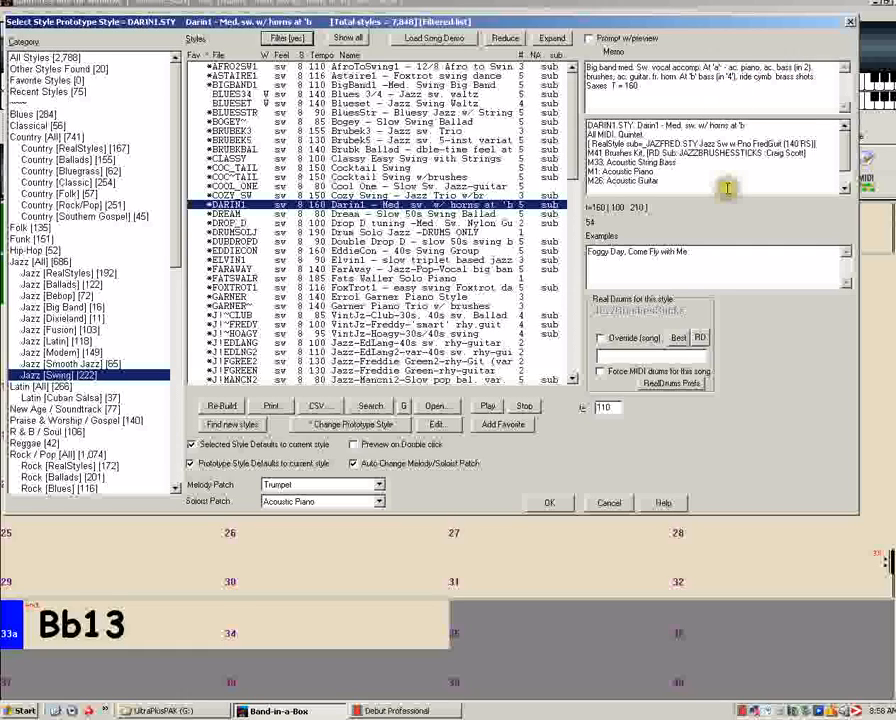
pyautogui.click(560, 507)
# Copy the chords of bars 5 to 8 into bars 9 to 12
pyautogui.moveTo(63, 287); pyautogui.dragTo(756, 290)
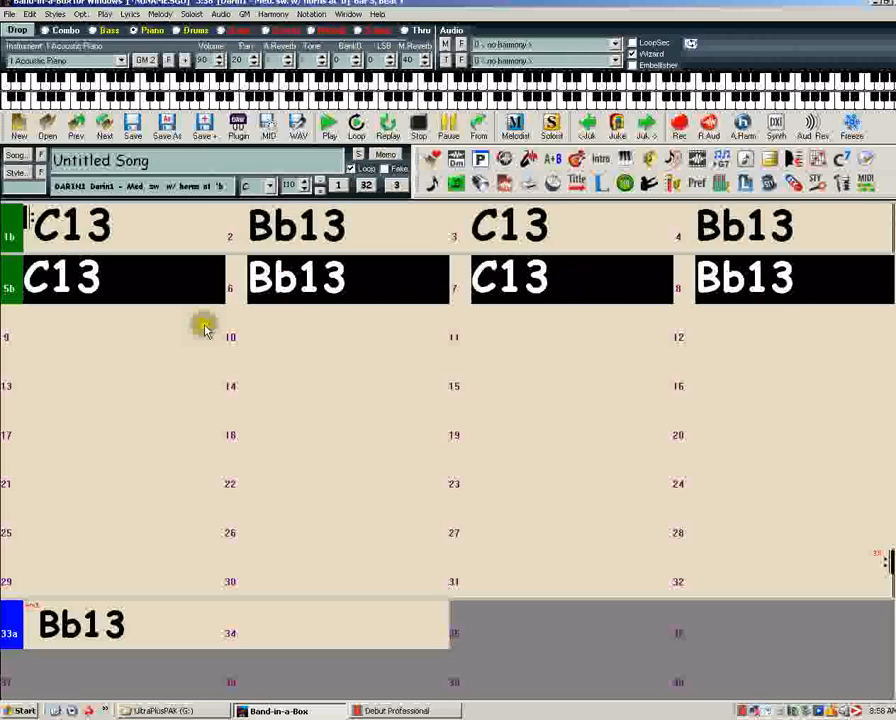
pyautogui.click(26, 328)
pyautogui.hotkey('ctrl', 'v')
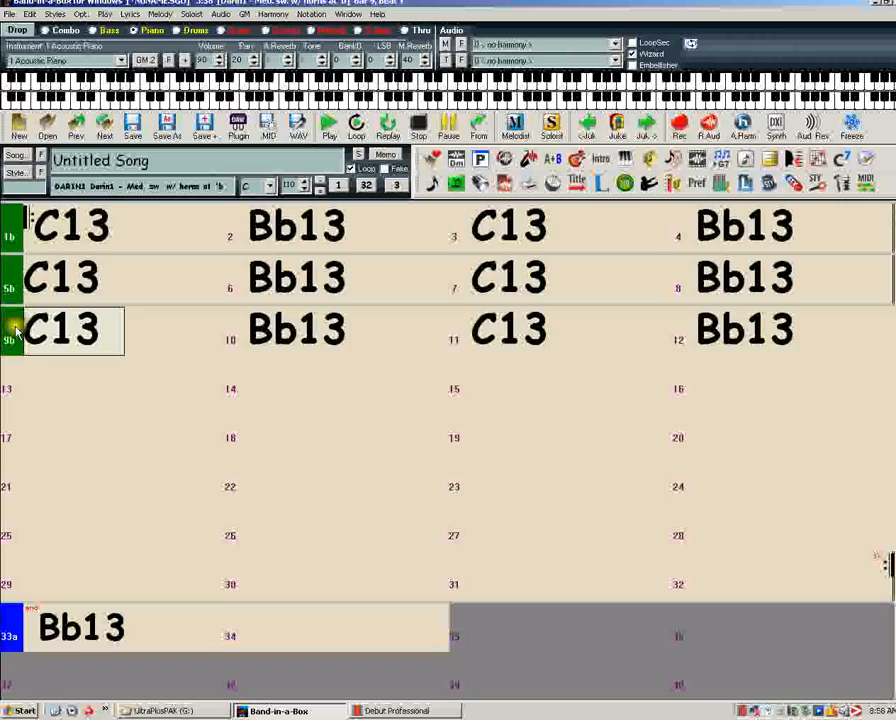
# Remove the part marker at bar 9 and cycle bar 5's marker back to the b substyle
pyautogui.click(15, 331)
pyautogui.click(8, 280)
pyautogui.click(8, 280)
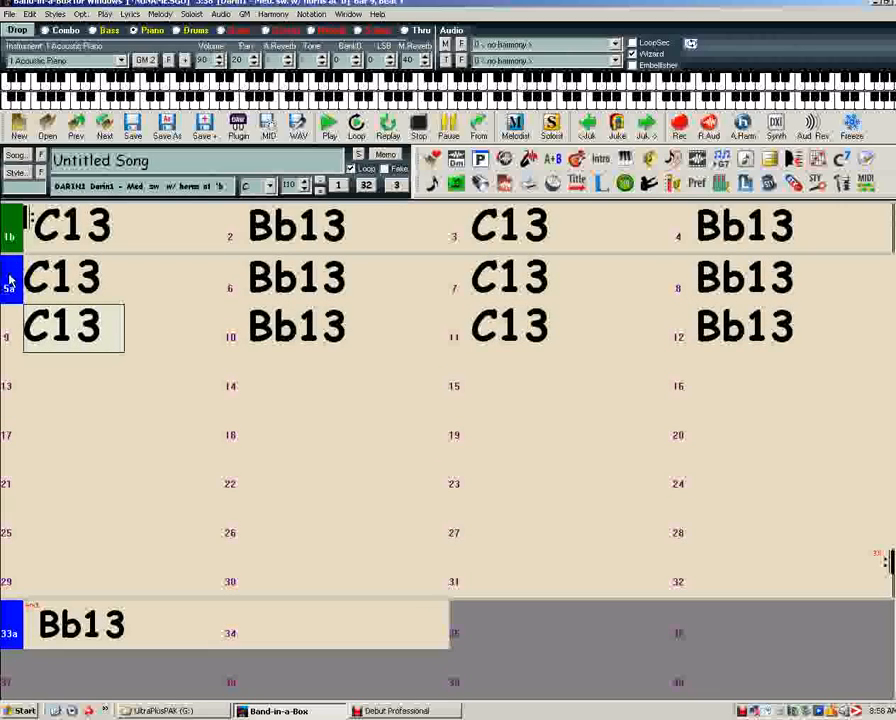
pyautogui.click(8, 283)
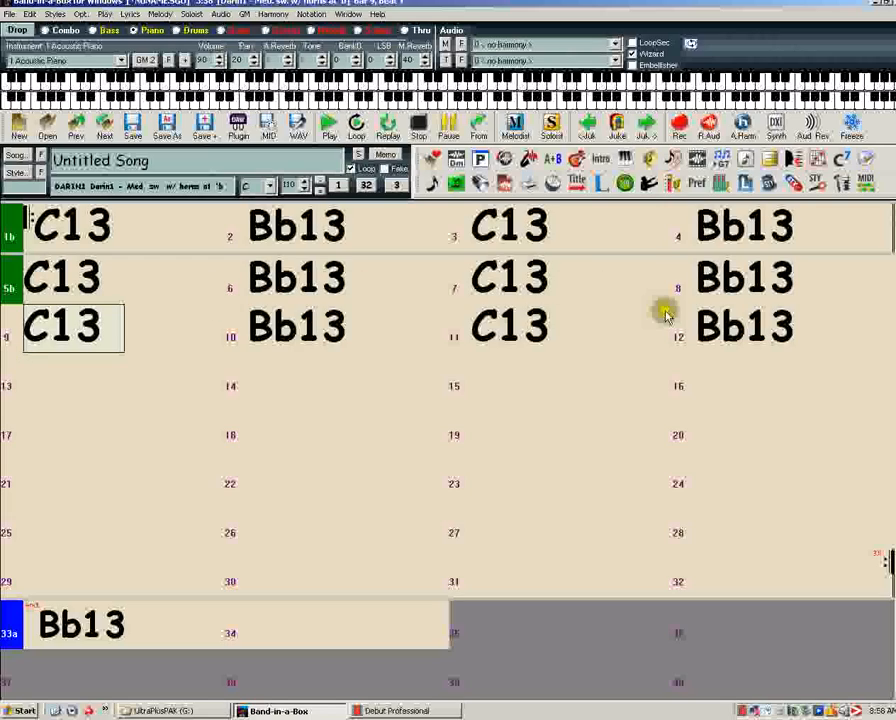
# Try a b part marker at bar 13 and remove it again
pyautogui.click(6, 392)
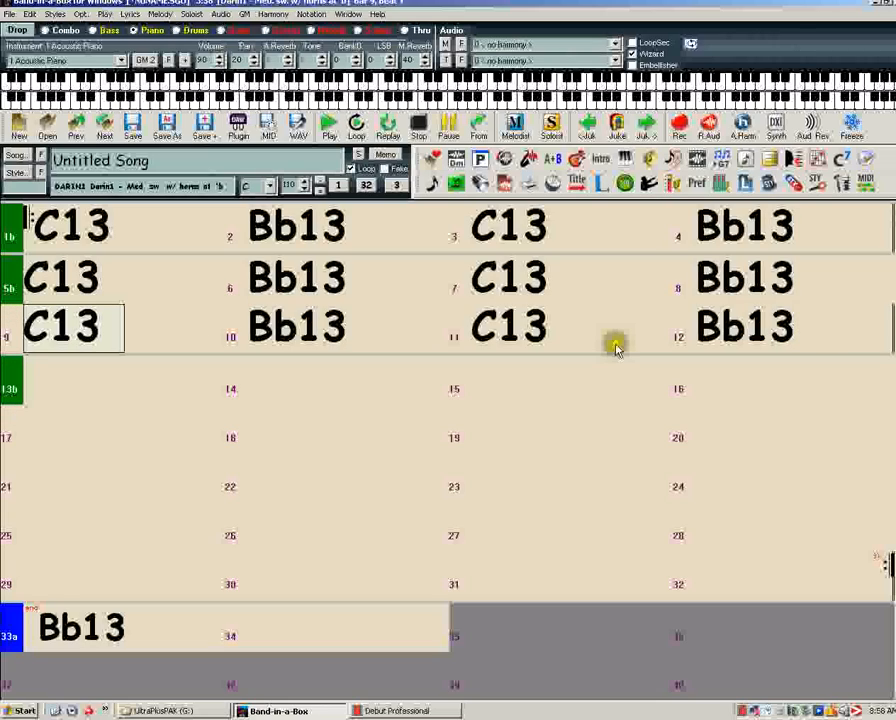
pyautogui.click(10, 380)
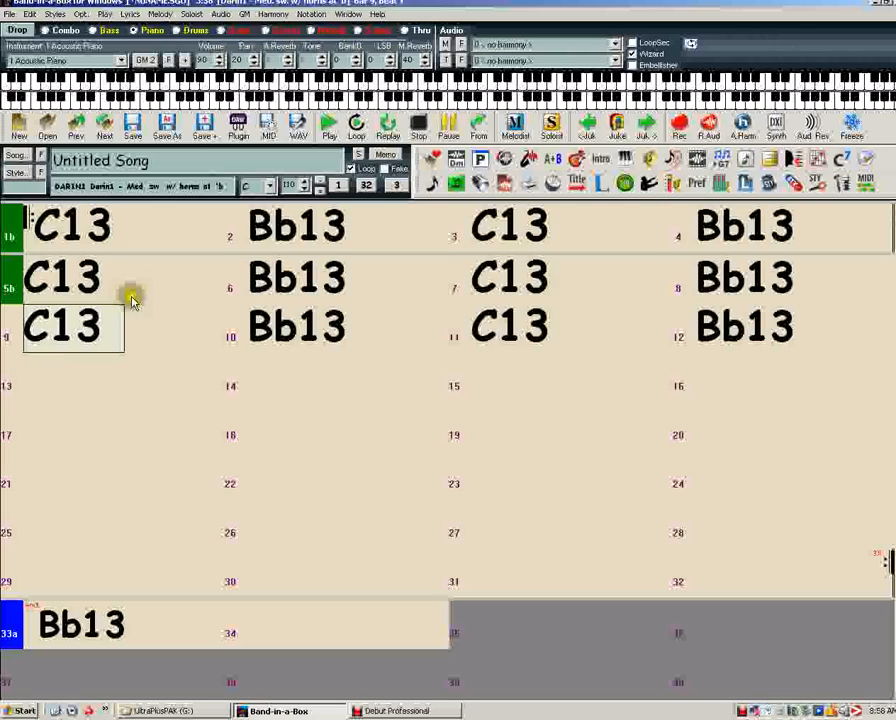
# Copy the chords of bars 5 to 12, including the b part marker, into bars 13 to 20
pyautogui.moveTo(131, 298); pyautogui.dragTo(735, 357)
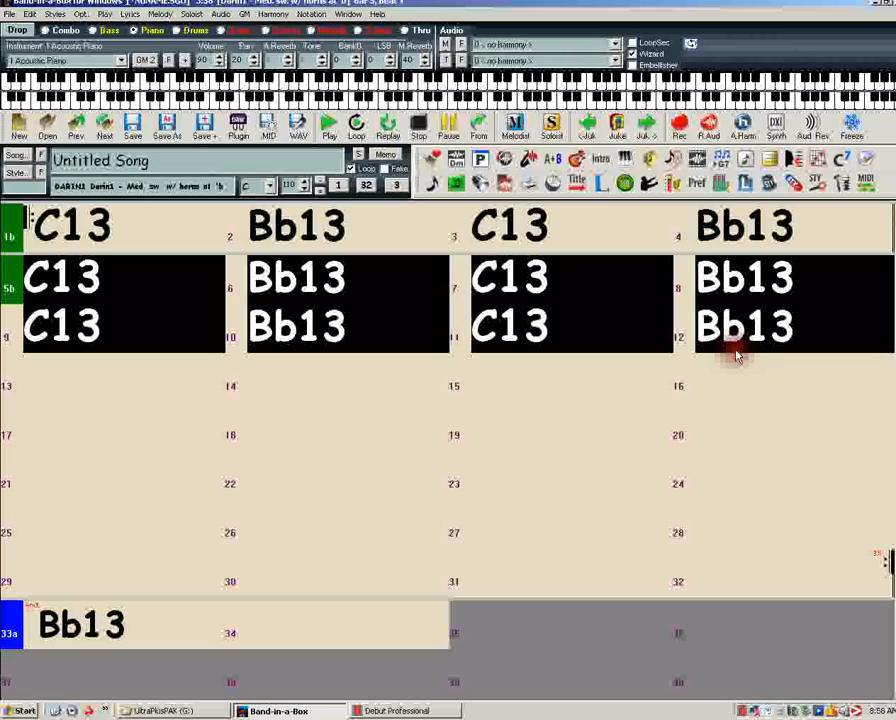
pyautogui.click(72, 378)
pyautogui.hotkey('ctrl', 'v')
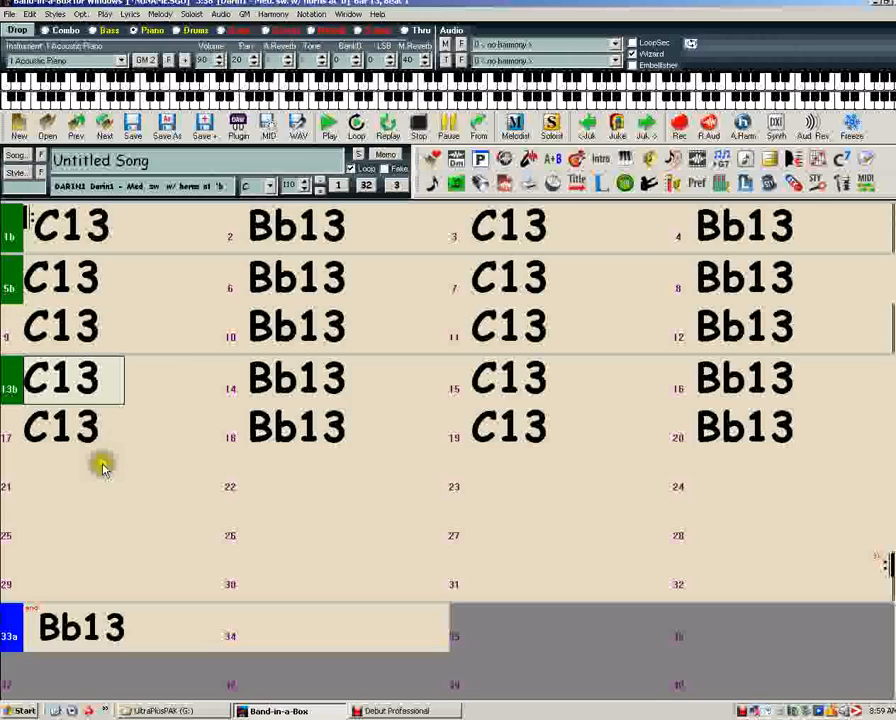
# Place an a part marker at bar 21, and enter Em7b5 in bar 21 and A7b9 in bar 22
pyautogui.click(8, 480)
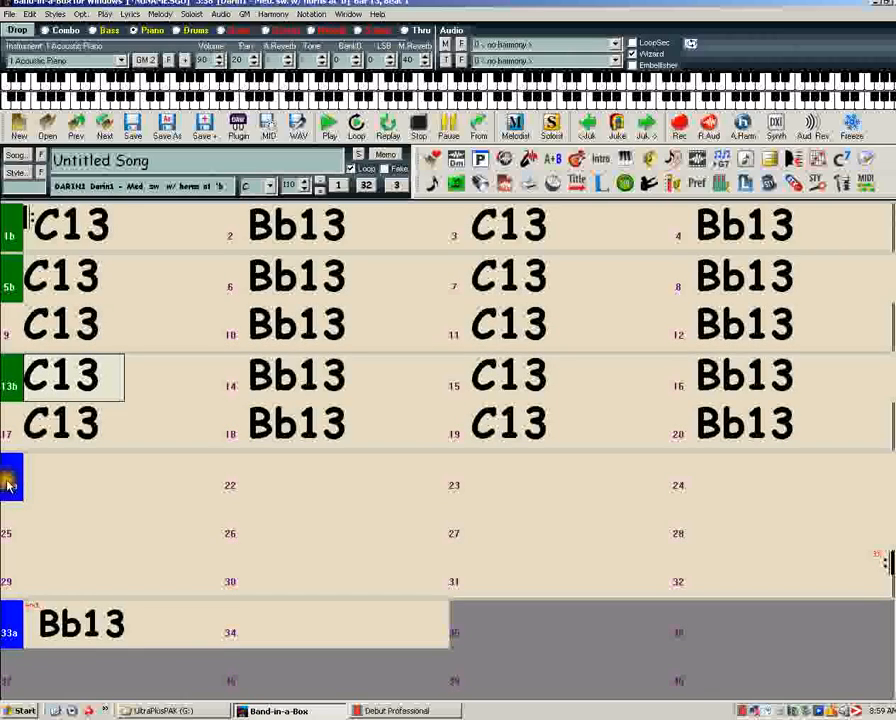
pyautogui.click(60, 484)
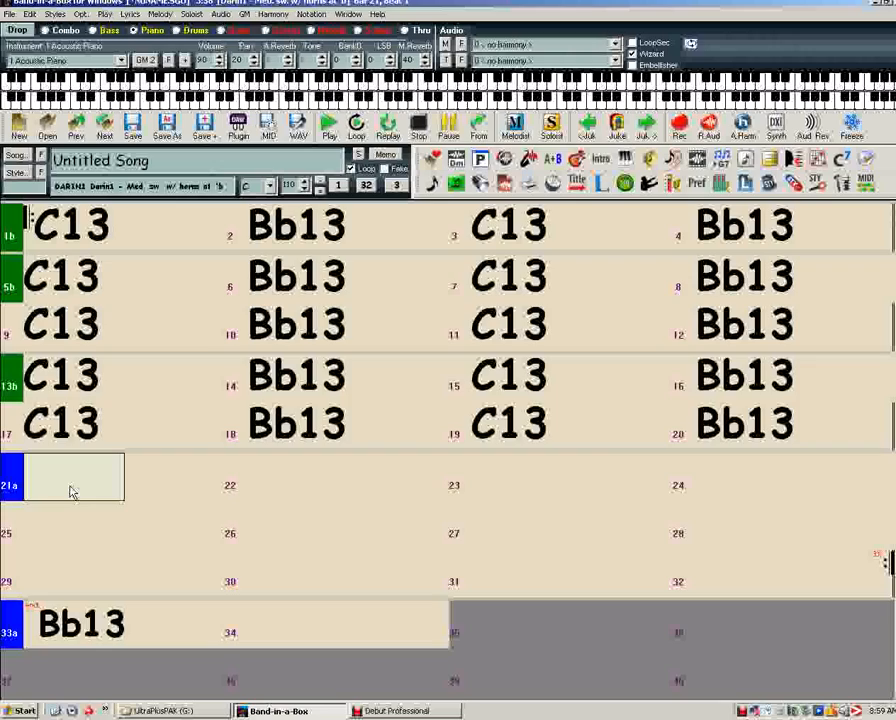
pyautogui.write('em7b5')
pyautogui.press('Return')
pyautogui.press('Right')
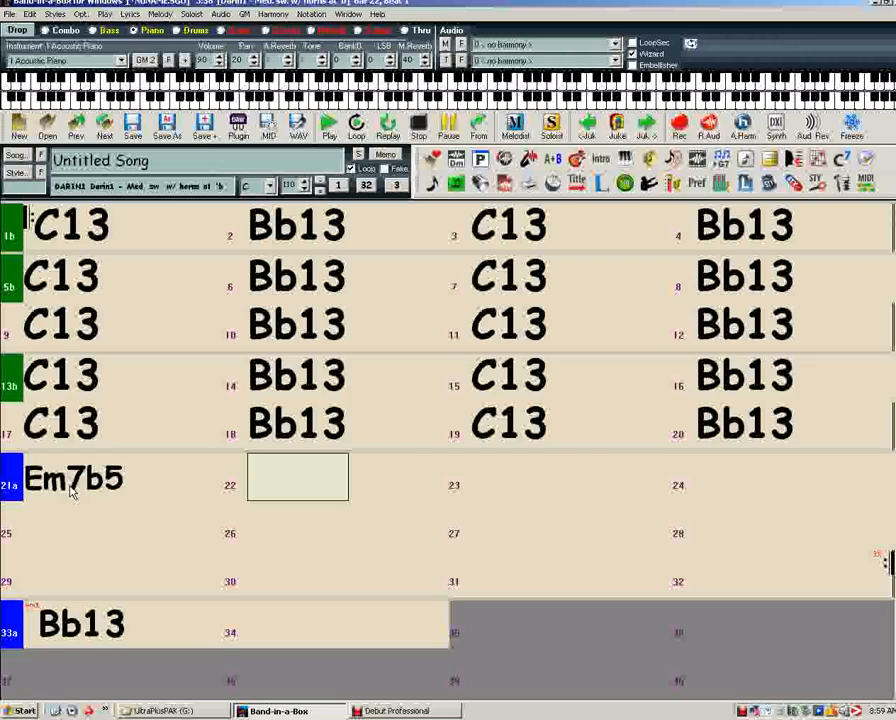
pyautogui.write('a7b9')
pyautogui.press('Return')
pyautogui.press('Right')
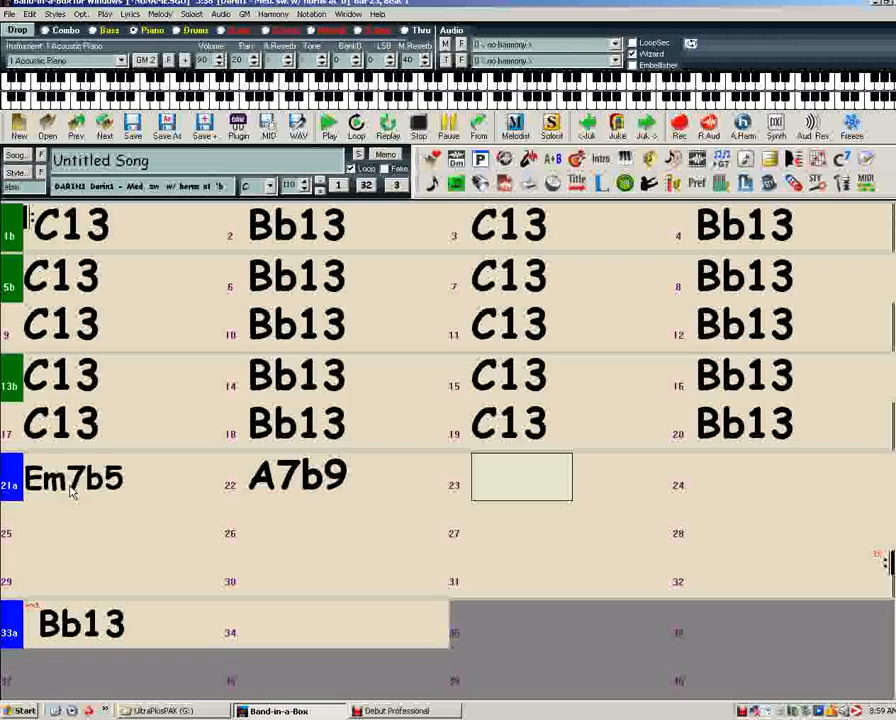
# Enter Ebm7 in bar 23, and Ab9 followed by Ab13b9 on beat 3 in bar 24
pyautogui.write('Ebm7')
pyautogui.press('Return')
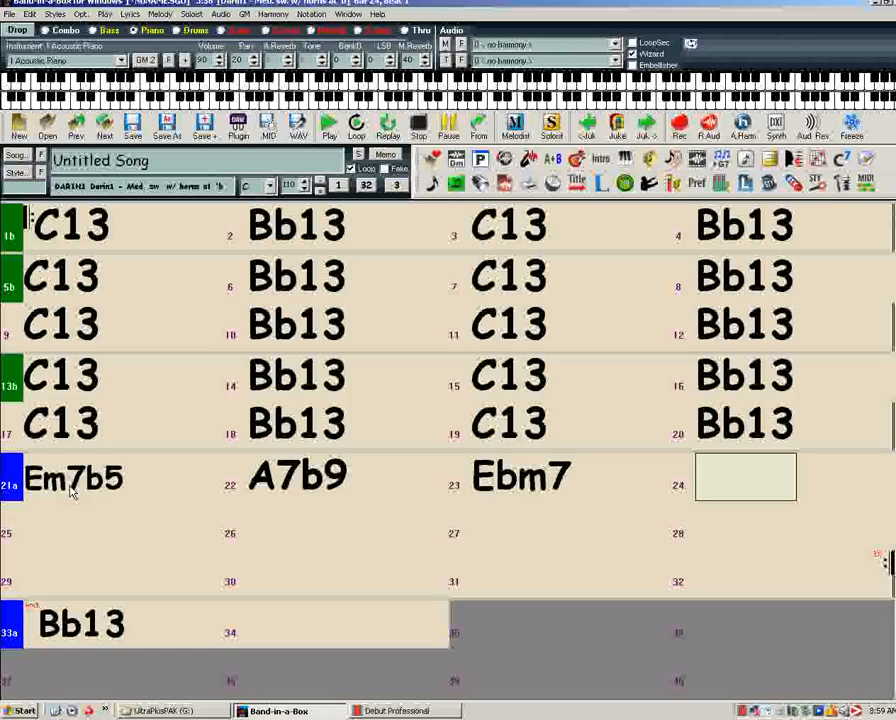
pyautogui.write('ab9')
pyautogui.press('Return')
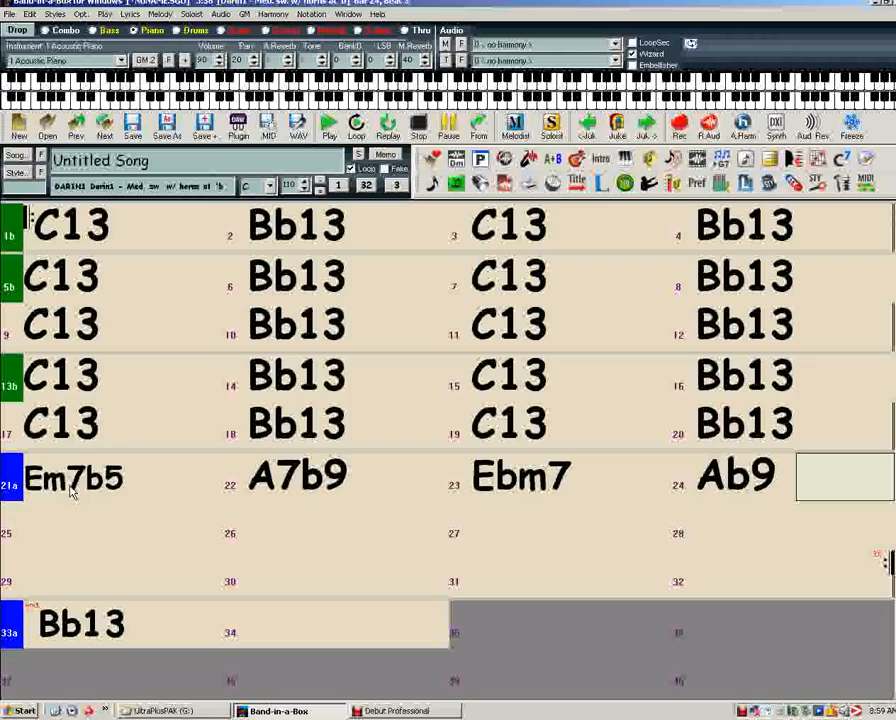
pyautogui.write('ab13b9')
pyautogui.press('Return')
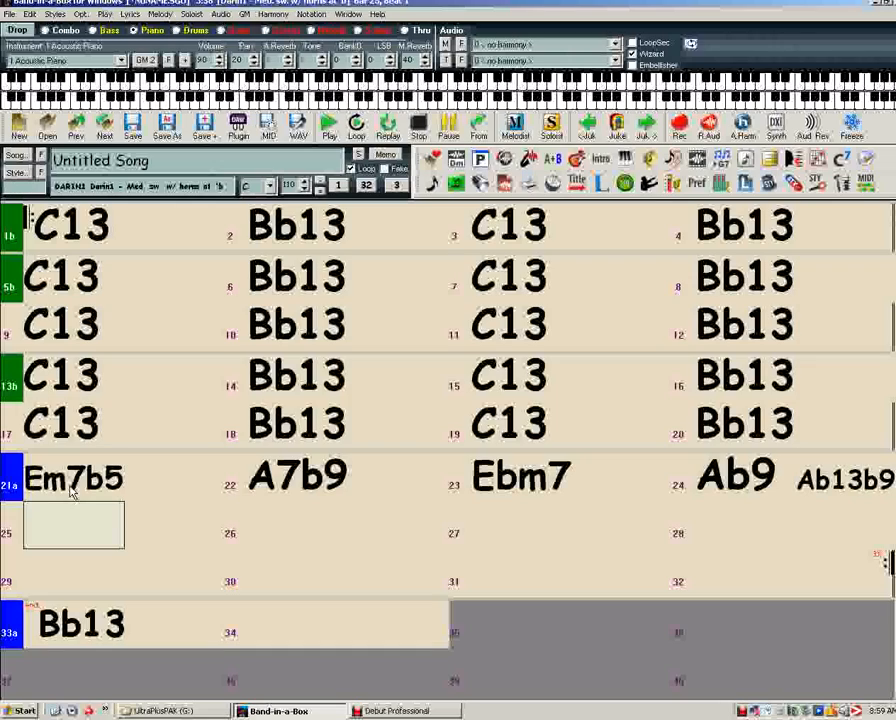
# Enter A13 in bar 25, and Gb/Ab followed by Ab7 on beat 3 in bar 26
pyautogui.write('a')
pyautogui.press('Return')
pyautogui.press('Right')
pyautogui.write('ab')
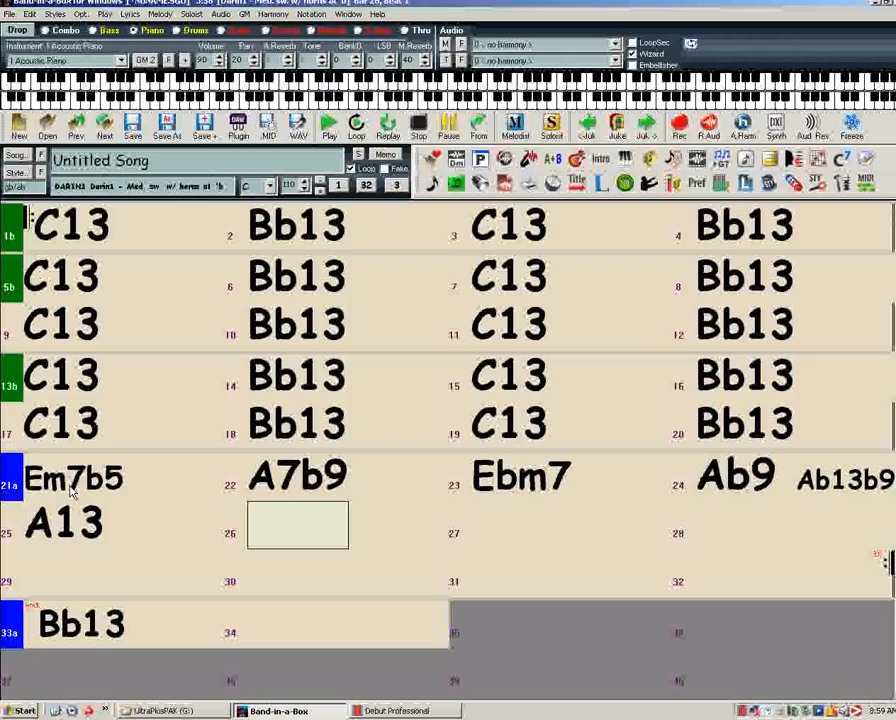
pyautogui.press('Return')
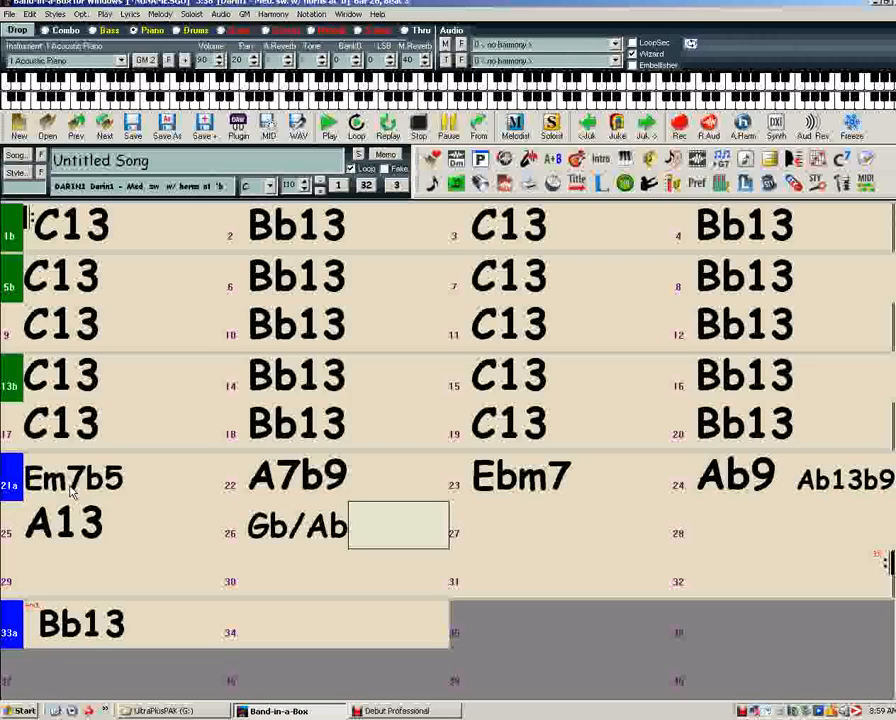
pyautogui.write('Ab7')
pyautogui.press('Return')
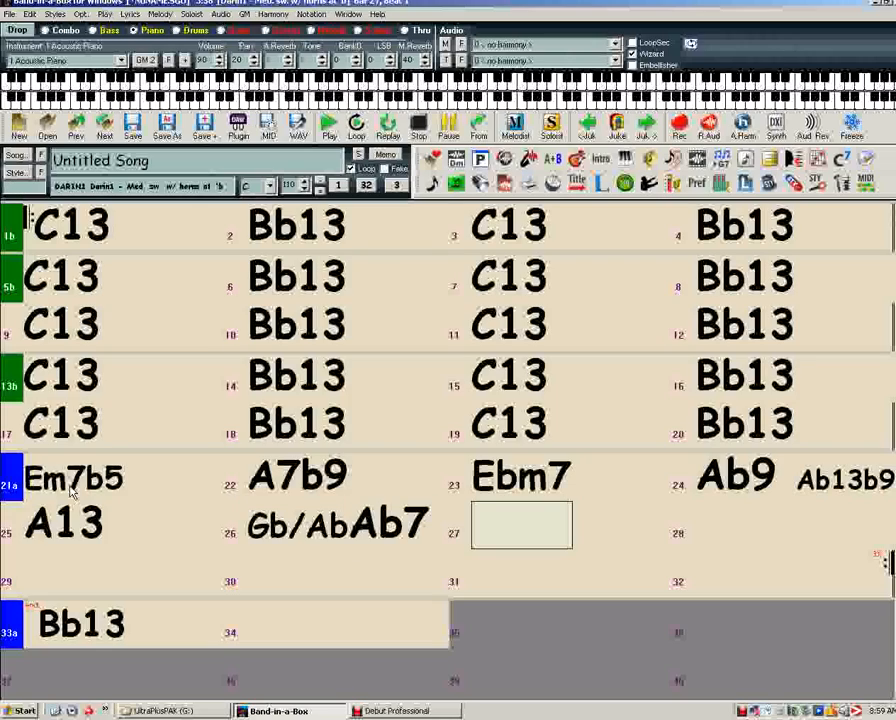
# Enter Em7 in bar 27 and A13b9 in bar 28
pyautogui.write('em7')
pyautogui.press('Return')
pyautogui.write('a13')
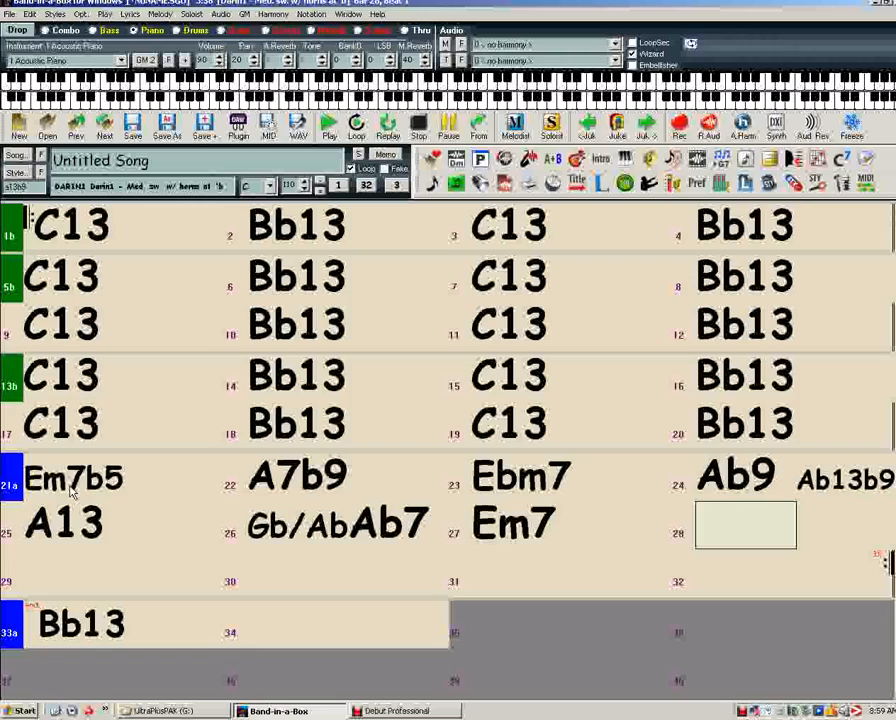
pyautogui.write('b9')
pyautogui.press('Return')
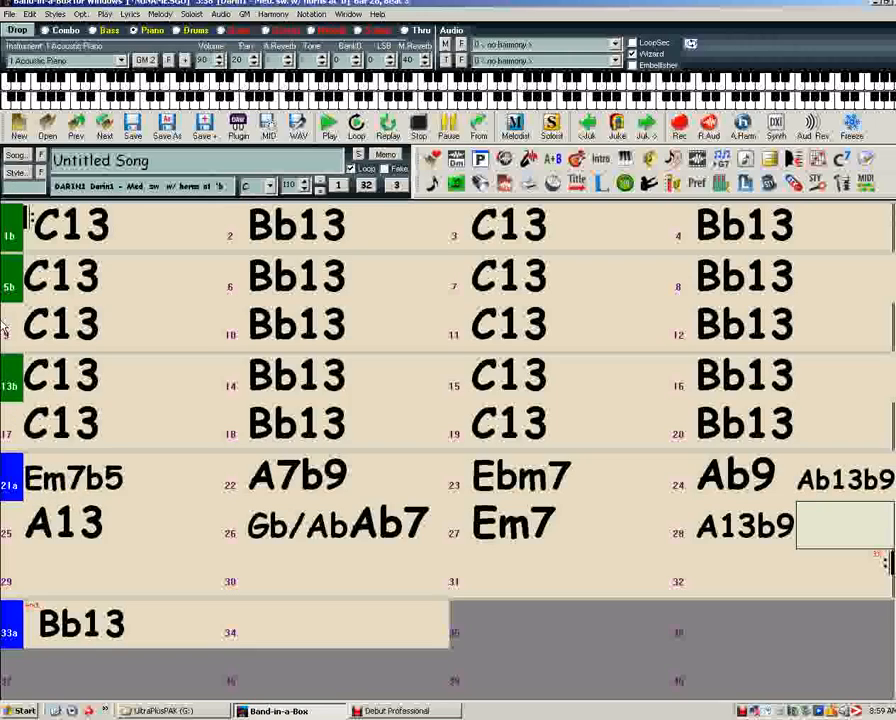
# Set the last bar of the chorus to bar 108
pyautogui.click(366, 186)
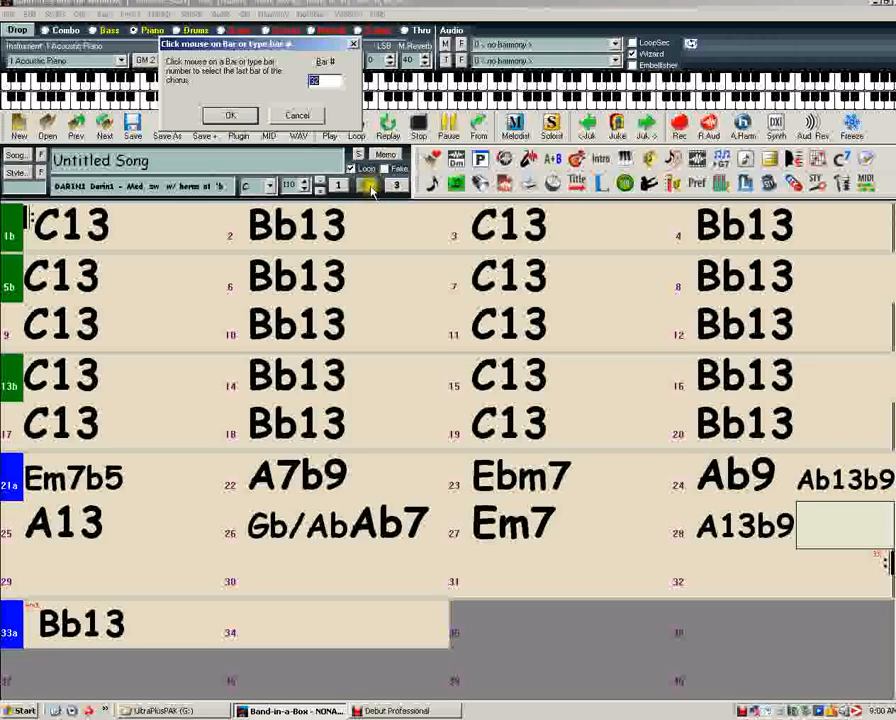
pyautogui.write('108')
pyautogui.press('Return')
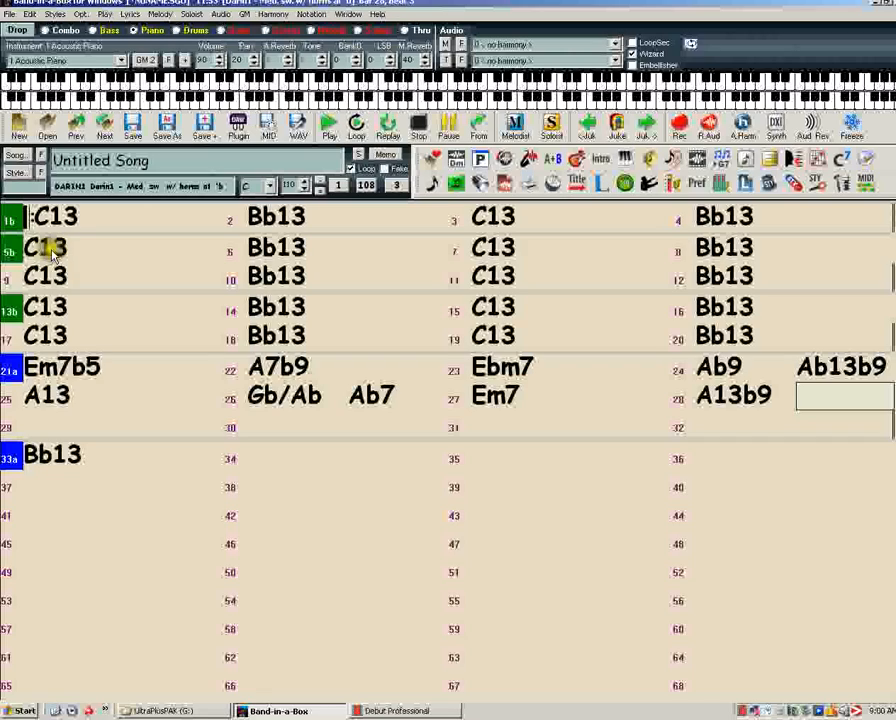
# Copy the chords of bars 5 to 12 with their b part marker into bars 29 to 36
pyautogui.click(206, 246)
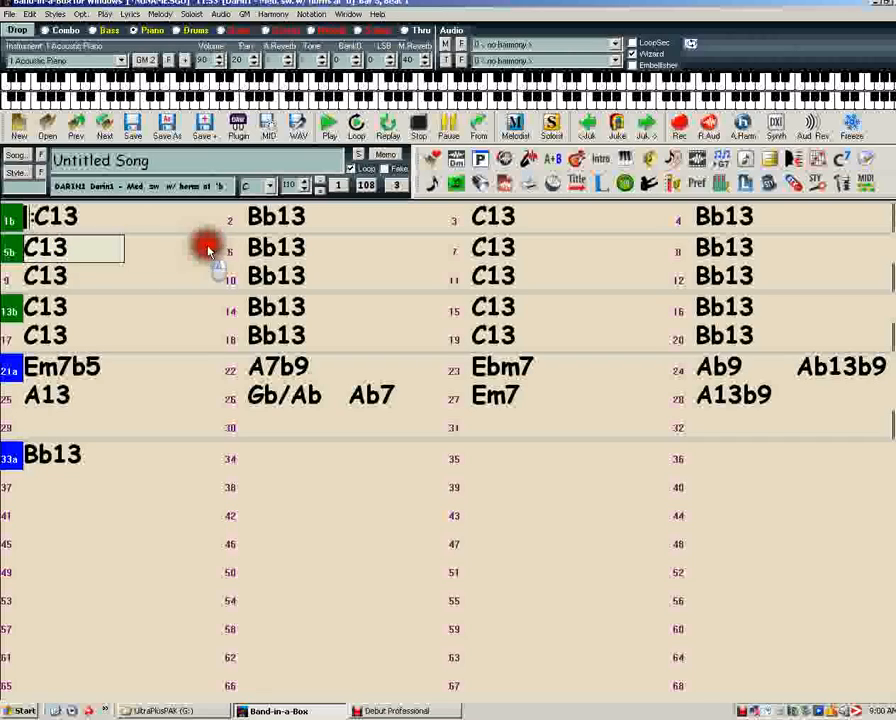
pyautogui.moveTo(227, 248); pyautogui.dragTo(812, 288)
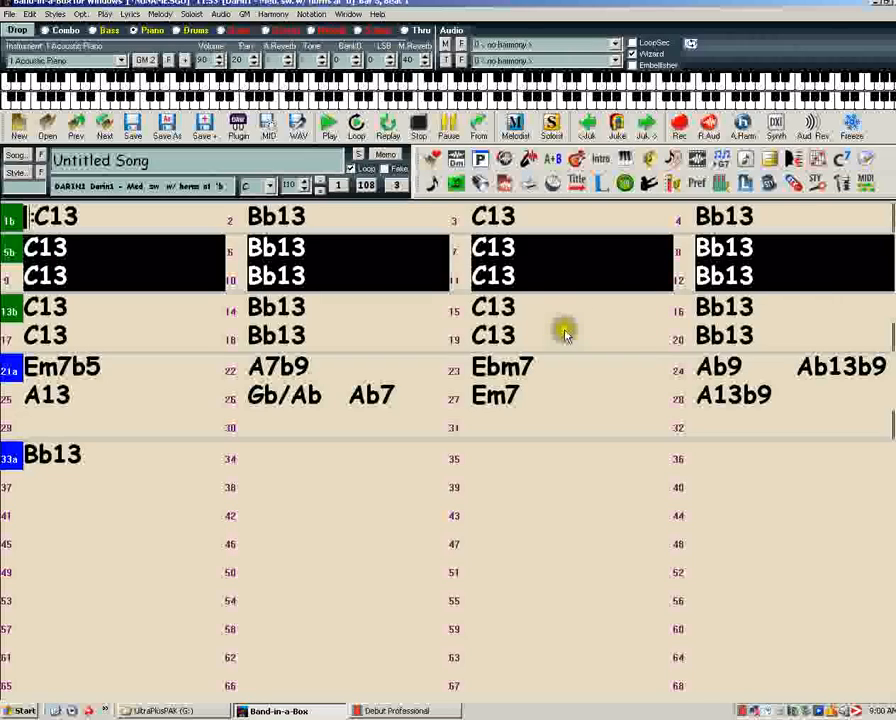
pyautogui.click(10, 430)
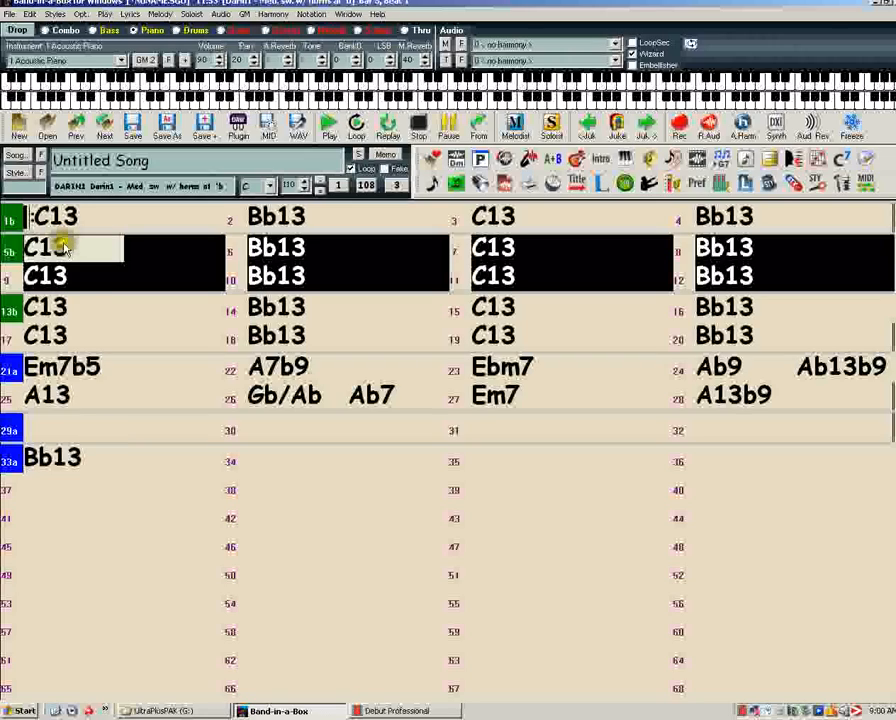
pyautogui.click(35, 430)
pyautogui.hotkey('ctrl', 'v')
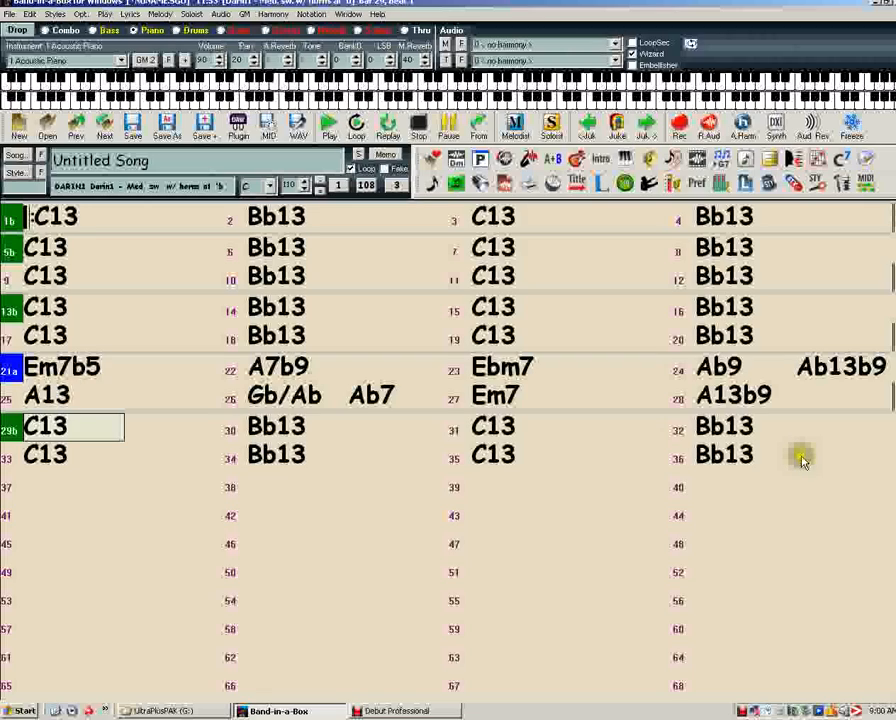
# Copy the chords and part markers of bars 5 to 36 into bars 37 to 68
pyautogui.moveTo(75, 248); pyautogui.dragTo(780, 456)
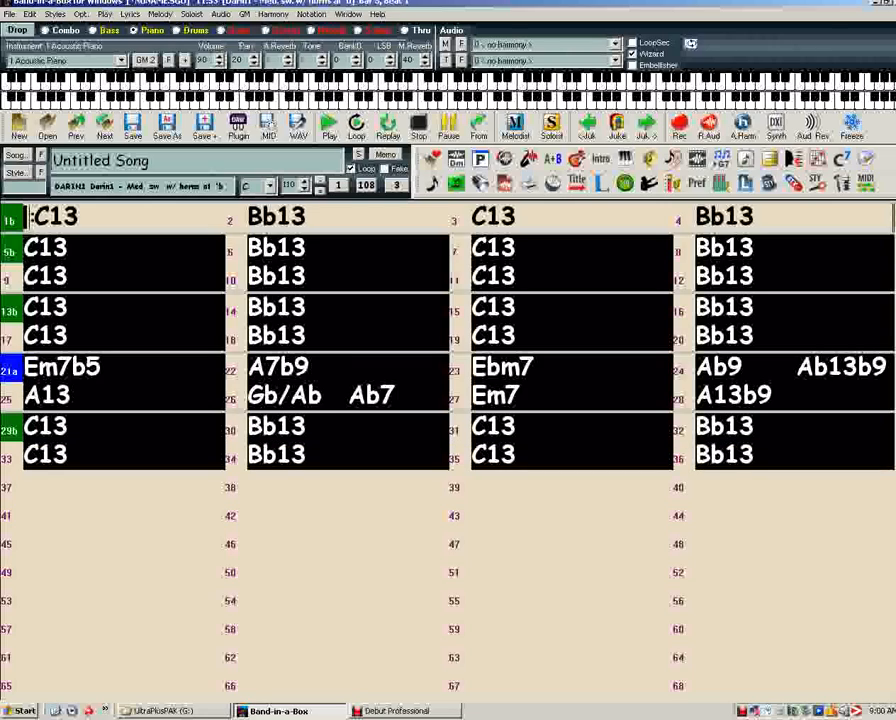
pyautogui.click(30, 488)
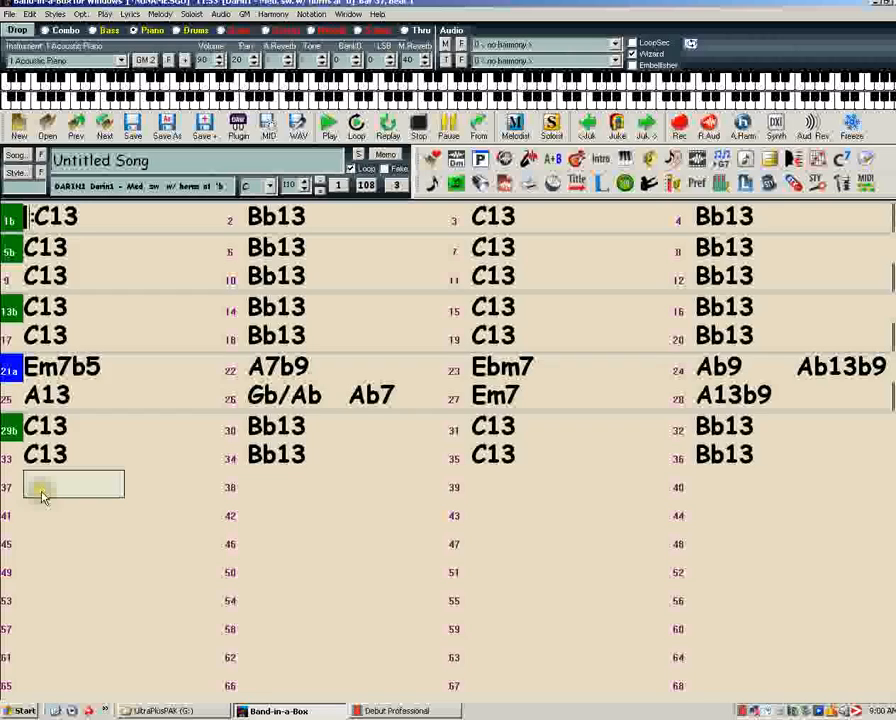
pyautogui.hotkey('ctrl', 'v')
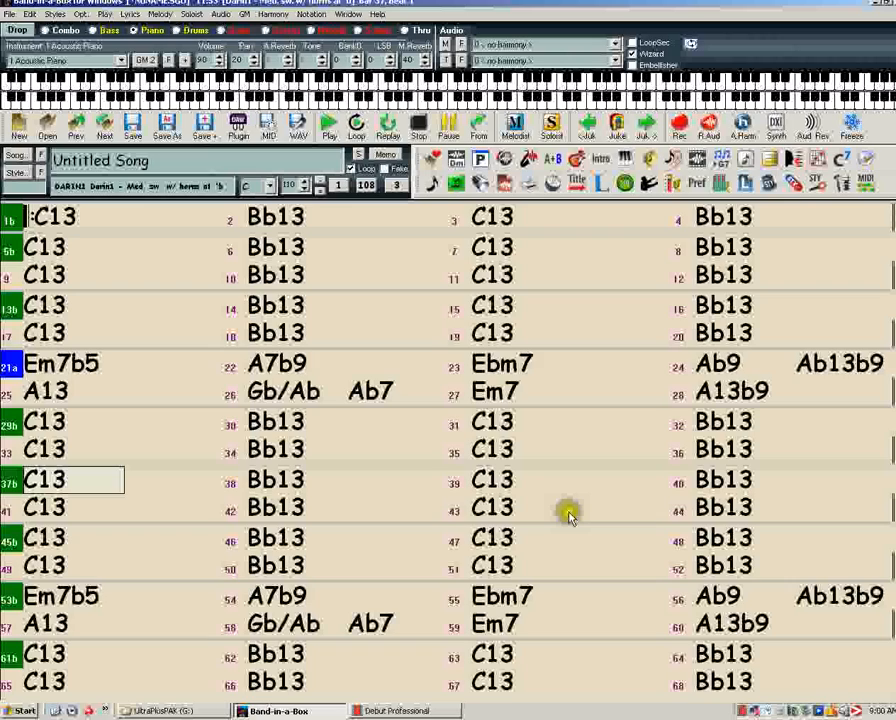
# Cycle bar 53's part marker back to the b substyle, and paste the copied 32-bar block again into bars 69 to 100
pyautogui.scroll(-2, 888, 665)
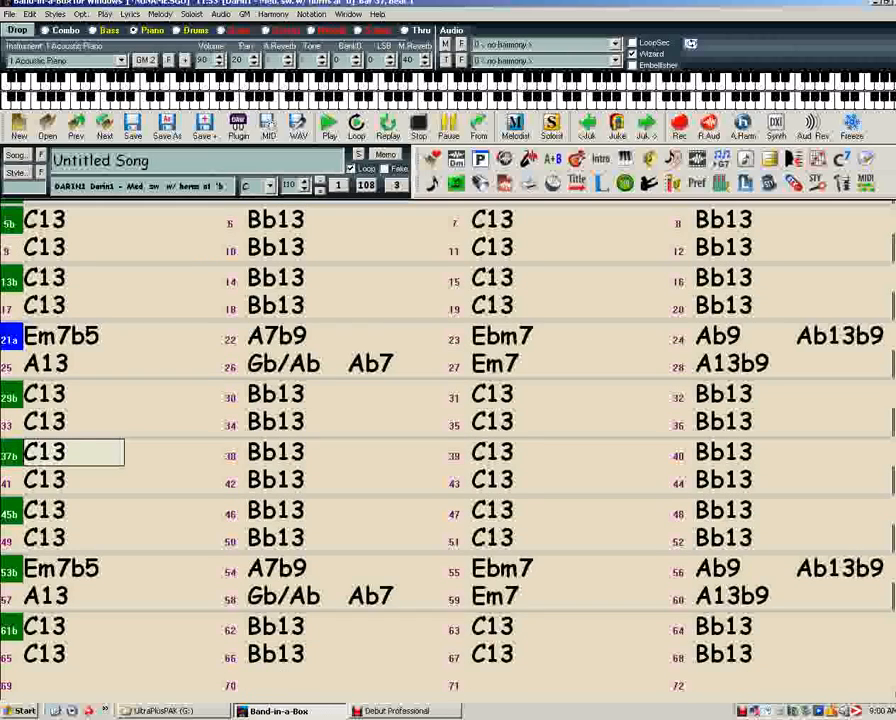
pyautogui.scroll(-4, 888, 665)
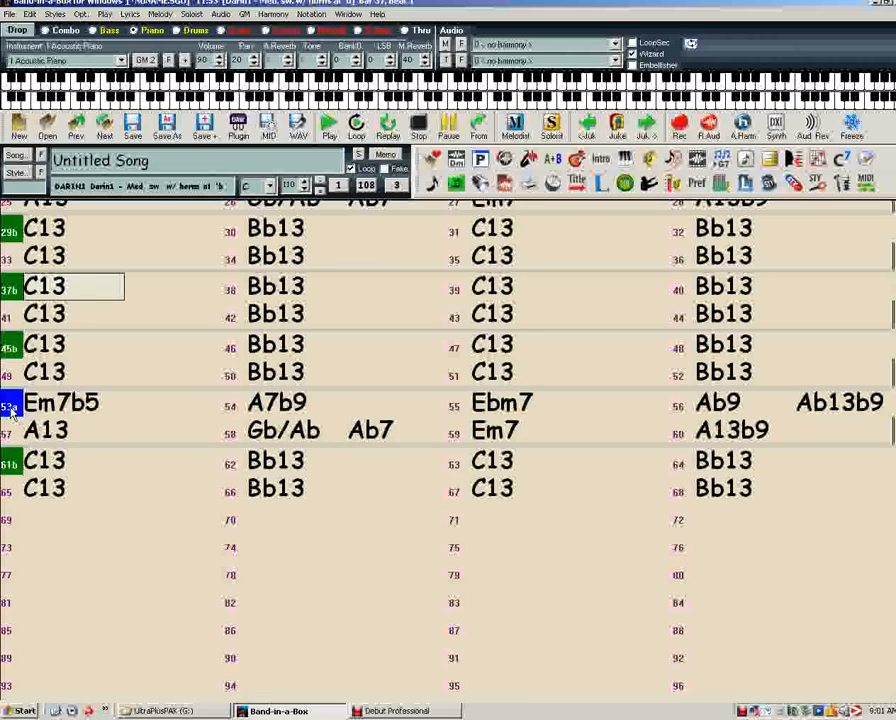
pyautogui.click(10, 405)
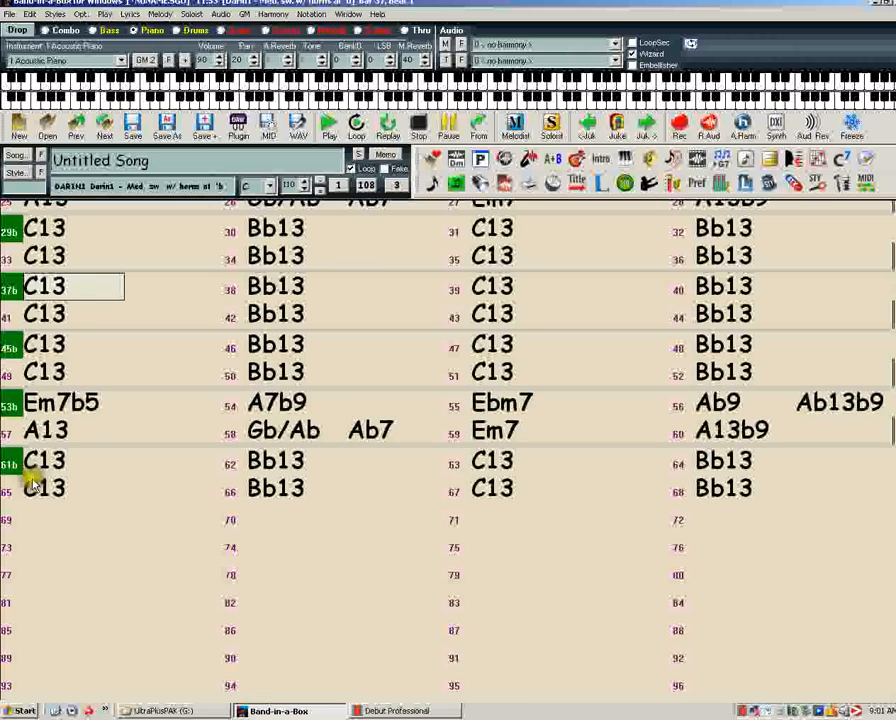
pyautogui.click(88, 521)
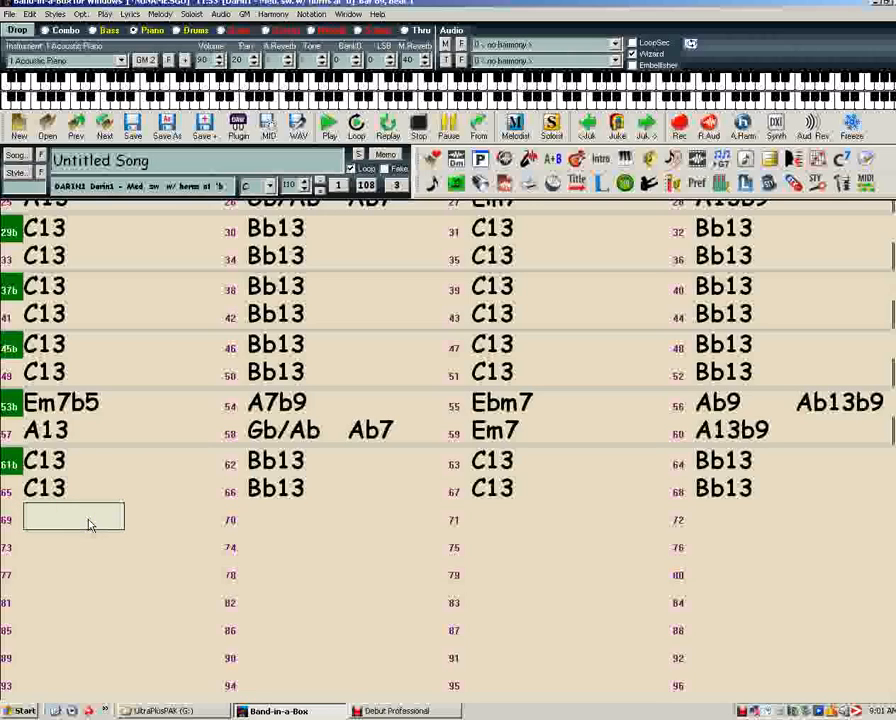
pyautogui.hotkey('ctrl', 'v')
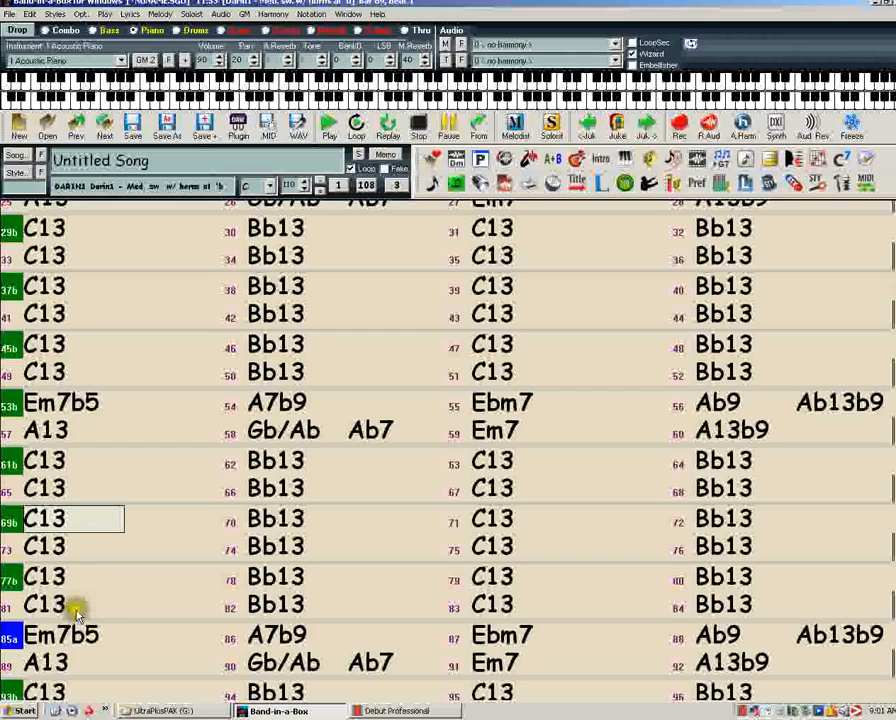
# Copy the chords of bars 93 to 100 with their b part marker into bars 101 to 108
pyautogui.click(893, 703)
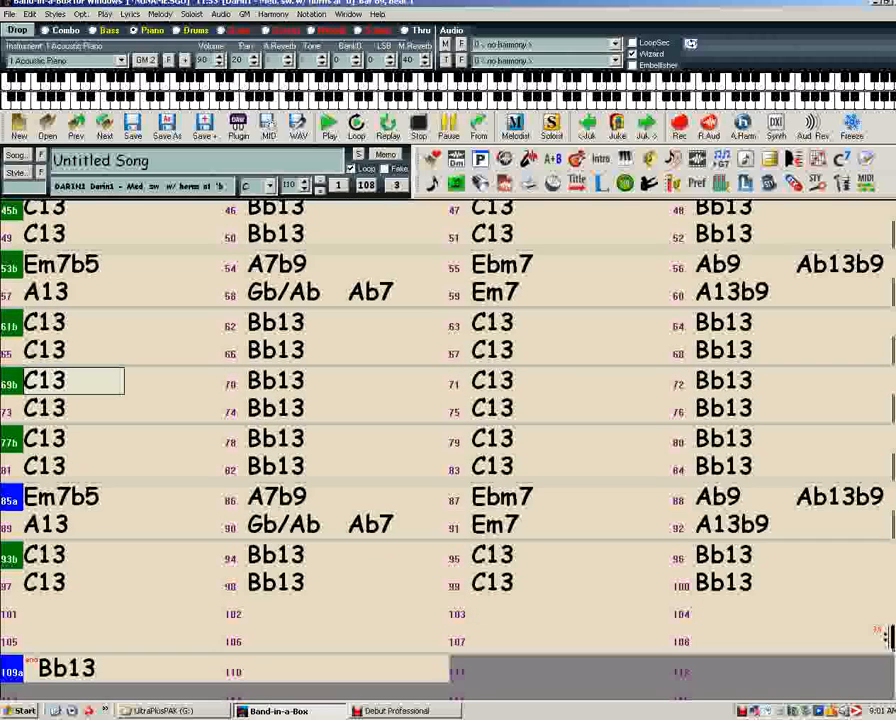
pyautogui.click(893, 703)
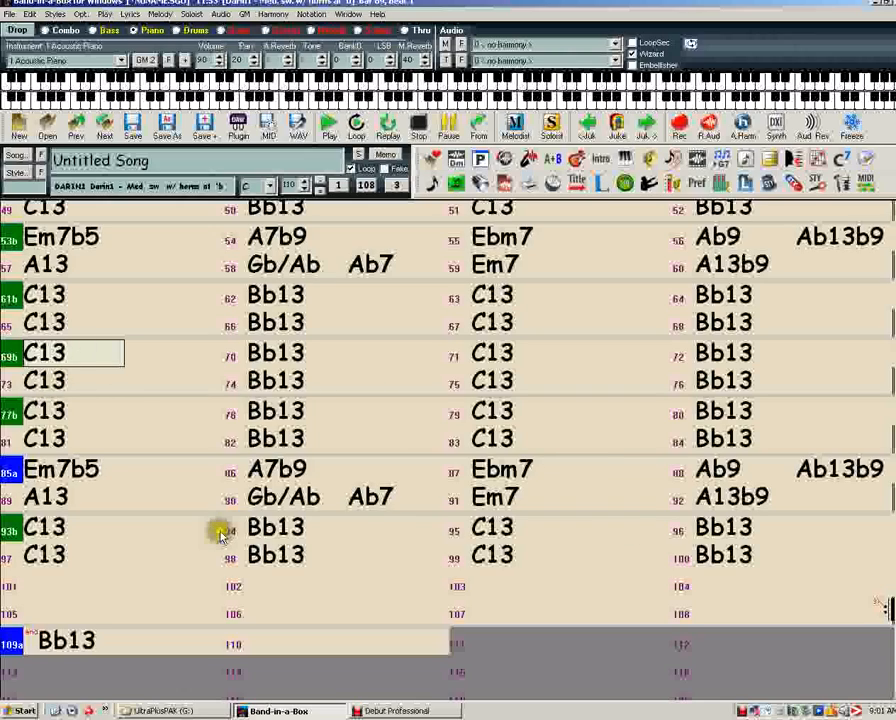
pyautogui.moveTo(215, 533); pyautogui.dragTo(744, 568)
pyautogui.click(120, 578)
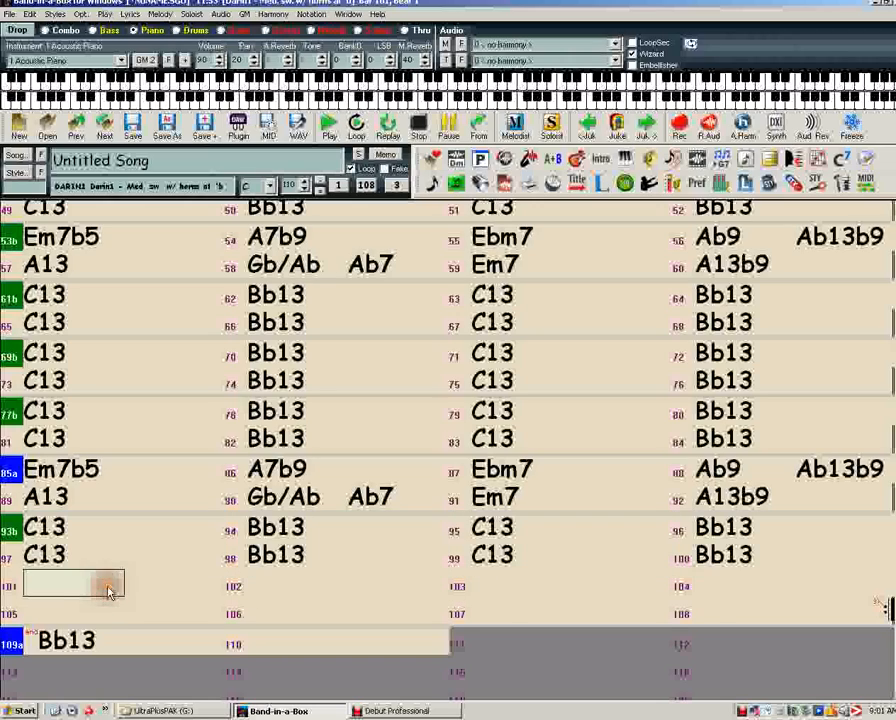
pyautogui.write('C13\tBb13\tC13\tBb13 C13\tBb13\tC13\tBb13')
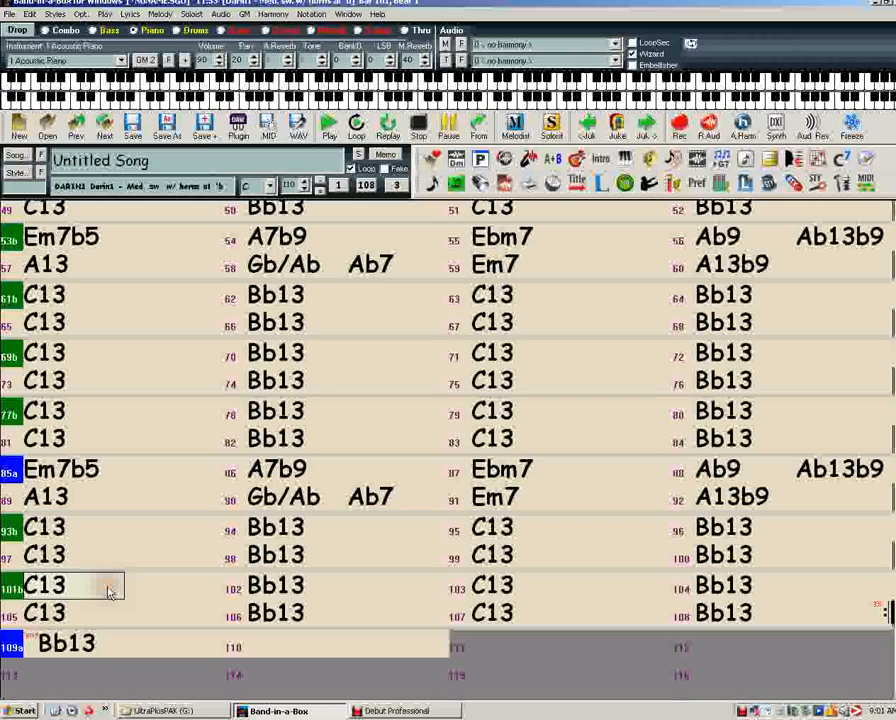
# Change the part marker at bar 109 to the b substyle and set the number of choruses to 1
pyautogui.click(14, 648)
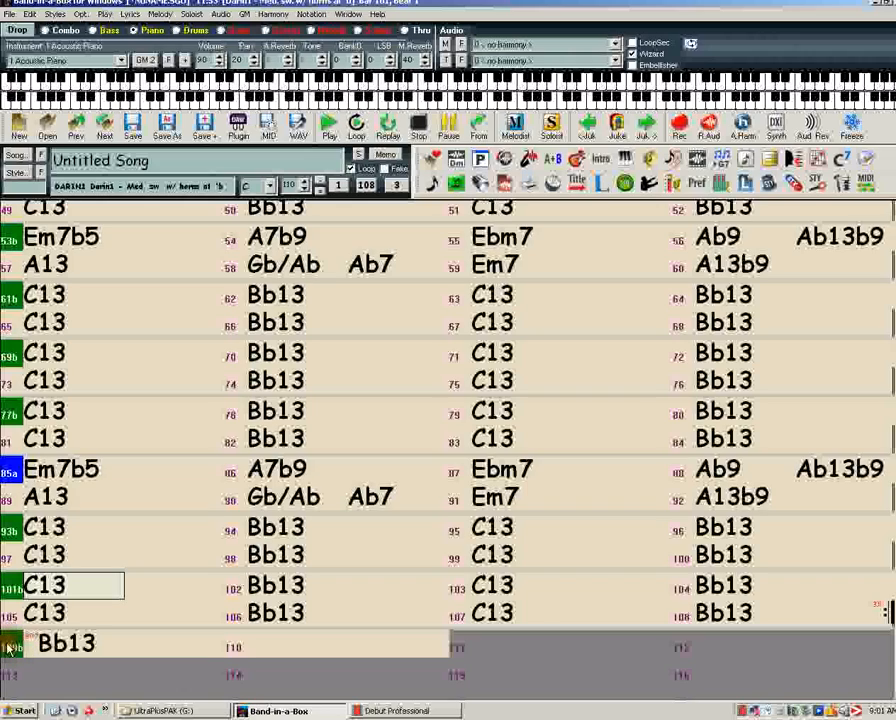
pyautogui.click(390, 187)
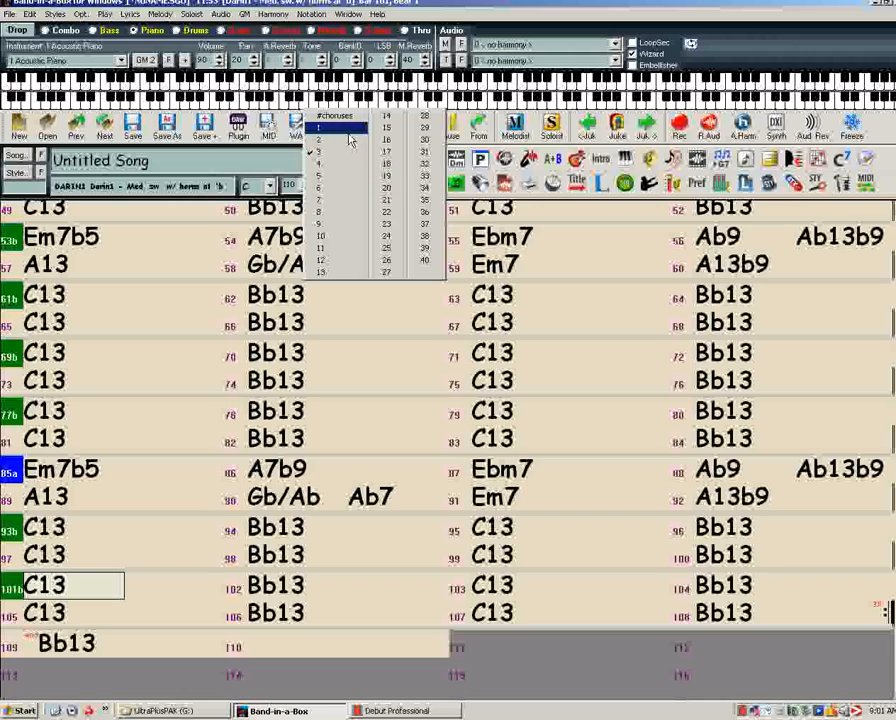
pyautogui.click(349, 133)
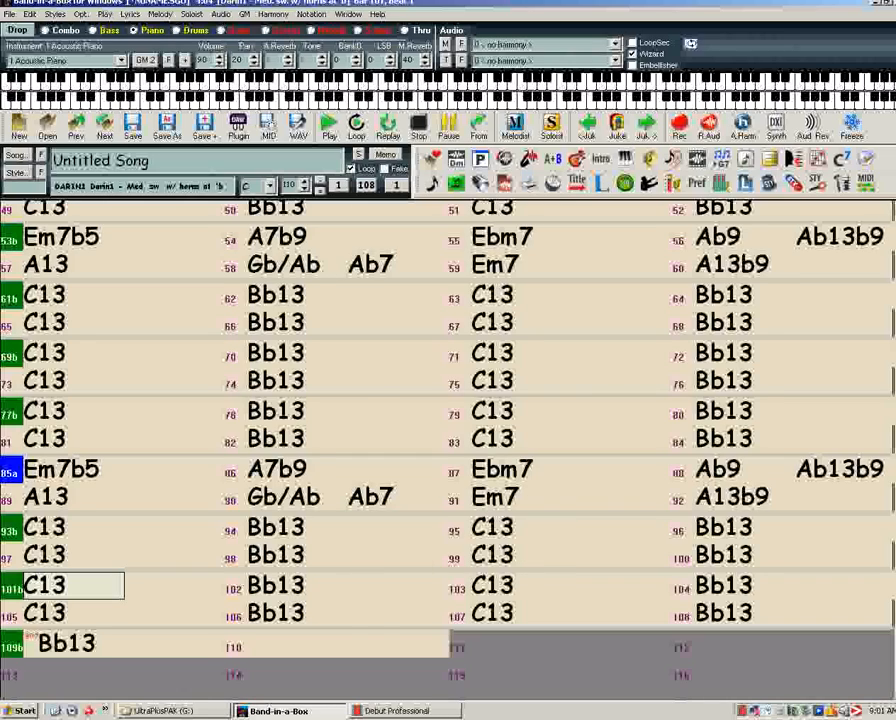
# Unmute the Guitar, Strings, Melody and Soloist tracks and start playback of the song
pyautogui.scroll(4, 448, 450)
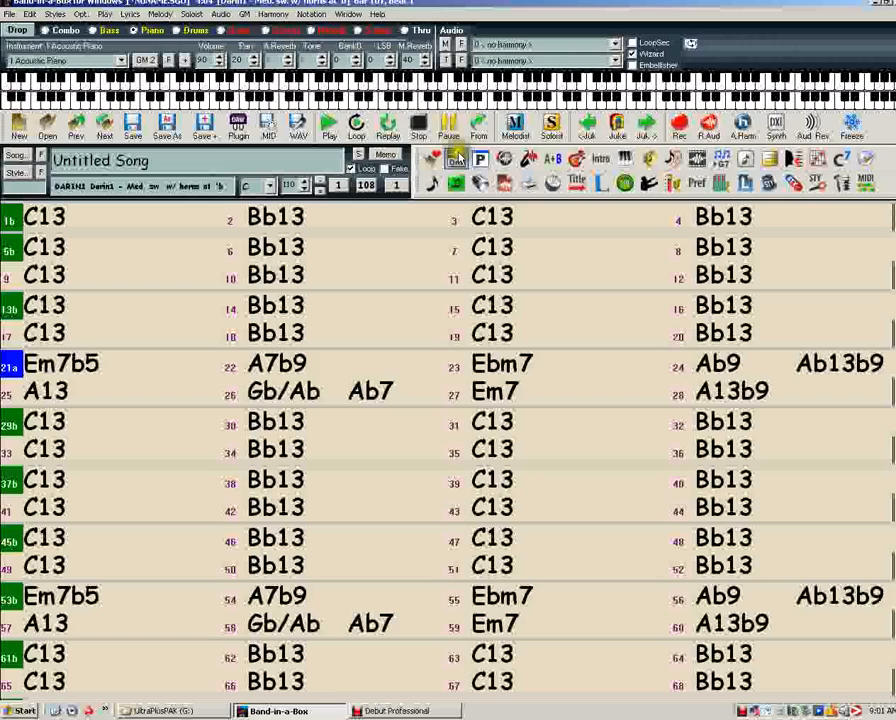
pyautogui.click(240, 37)
pyautogui.rightClick(262, 39)
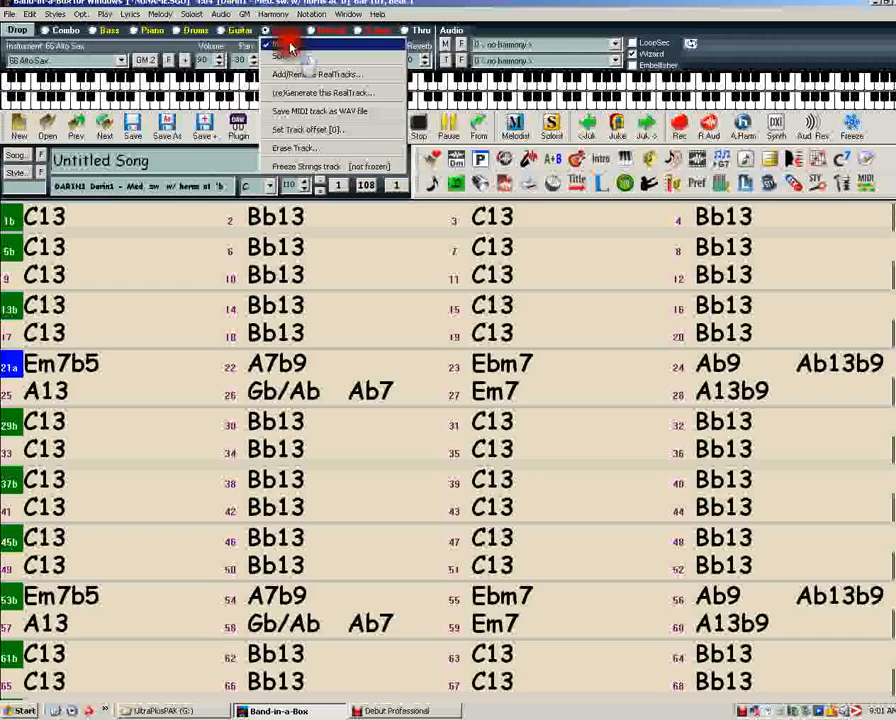
pyautogui.click(290, 47)
pyautogui.rightClick(326, 32)
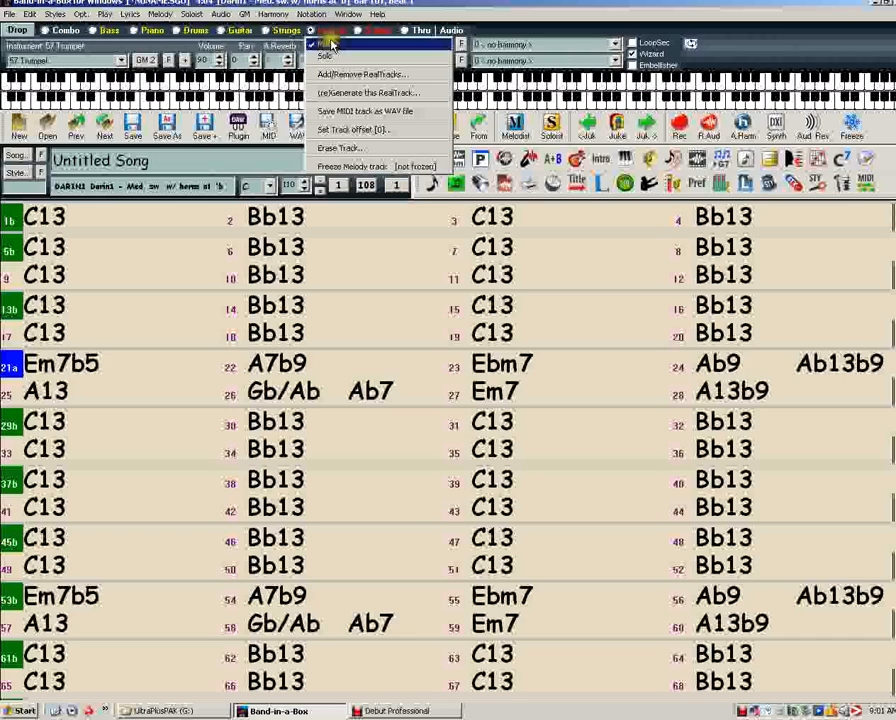
pyautogui.click(350, 44)
pyautogui.click(378, 32)
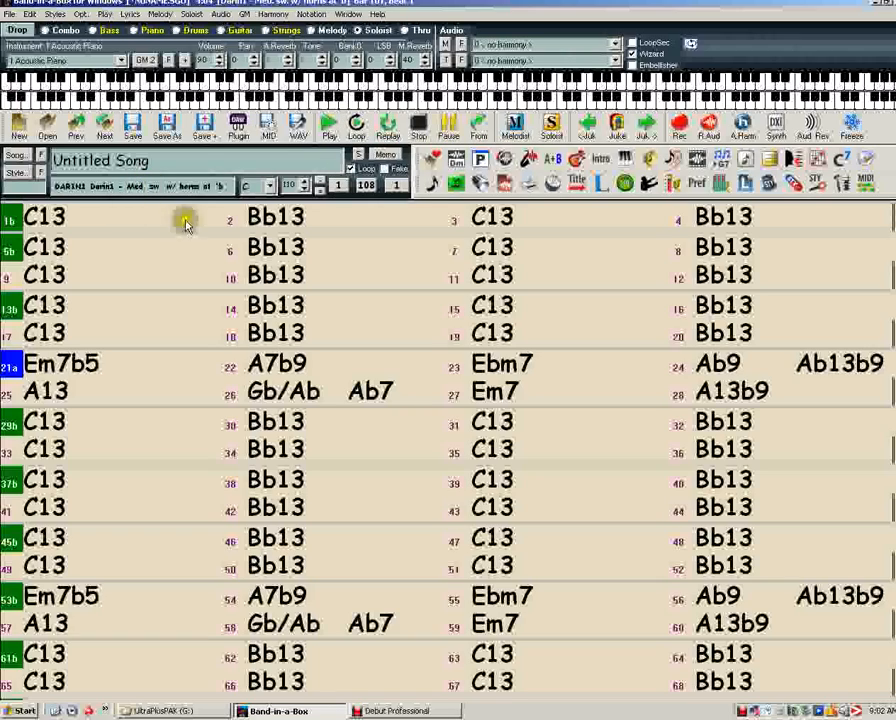
pyautogui.click(329, 127)
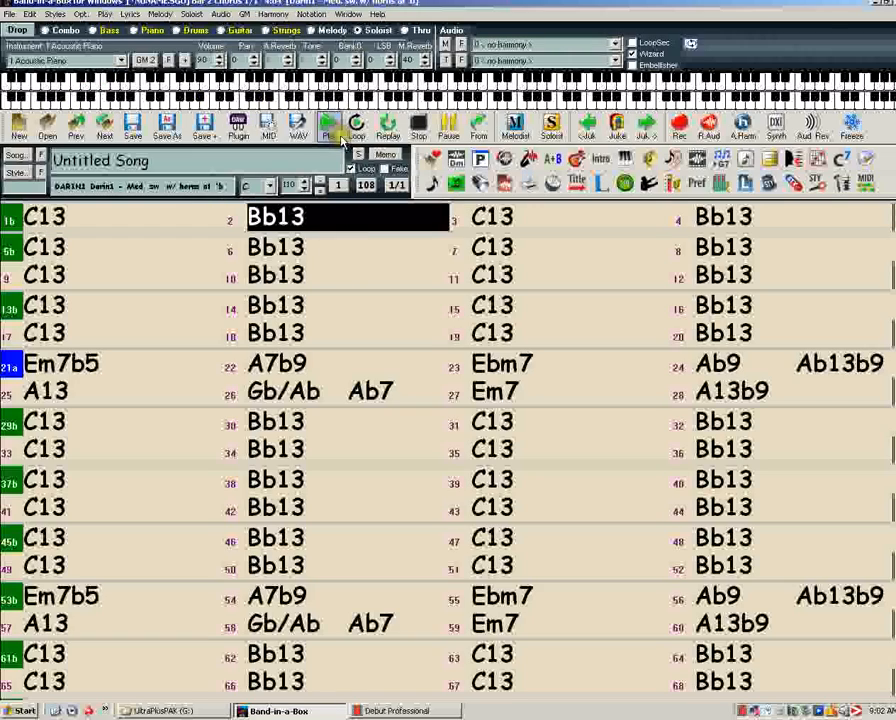
# Mute the Soloist, Melody, Strings and Guitar tracks during playback
pyautogui.click(378, 31)
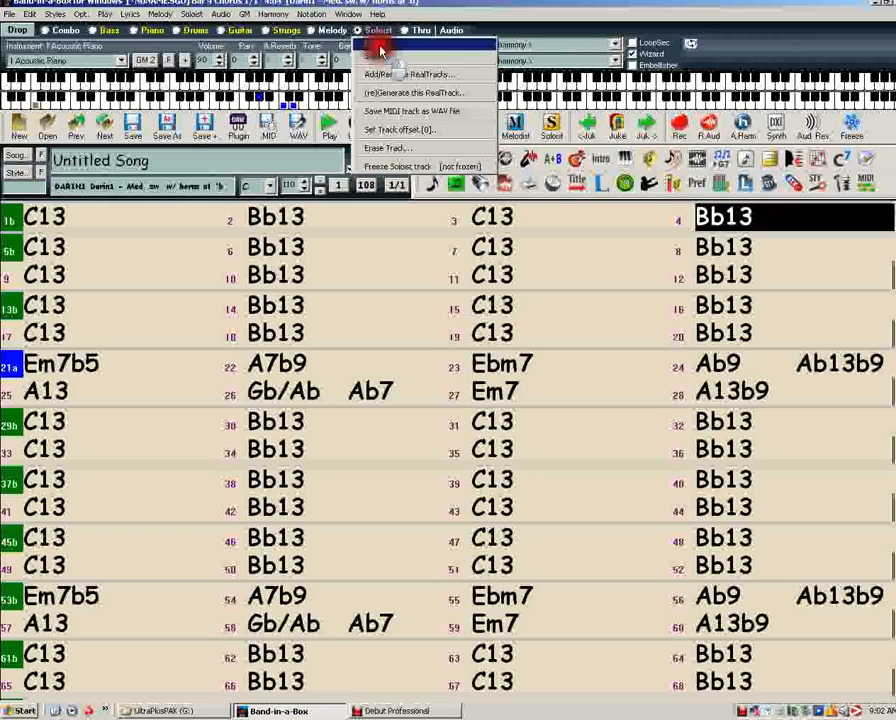
pyautogui.click(380, 49)
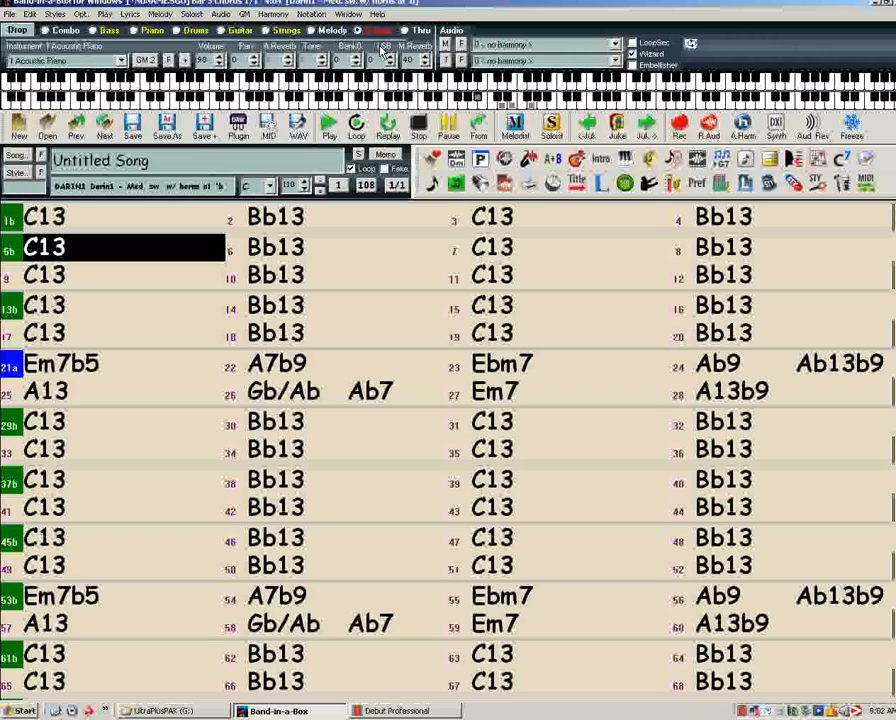
pyautogui.click(332, 30)
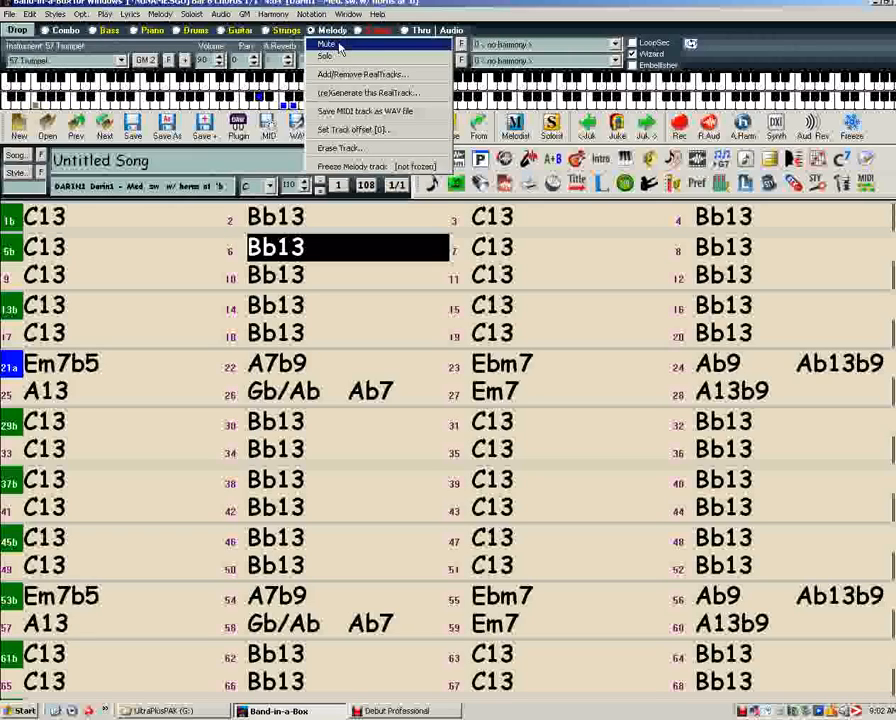
pyautogui.click(340, 47)
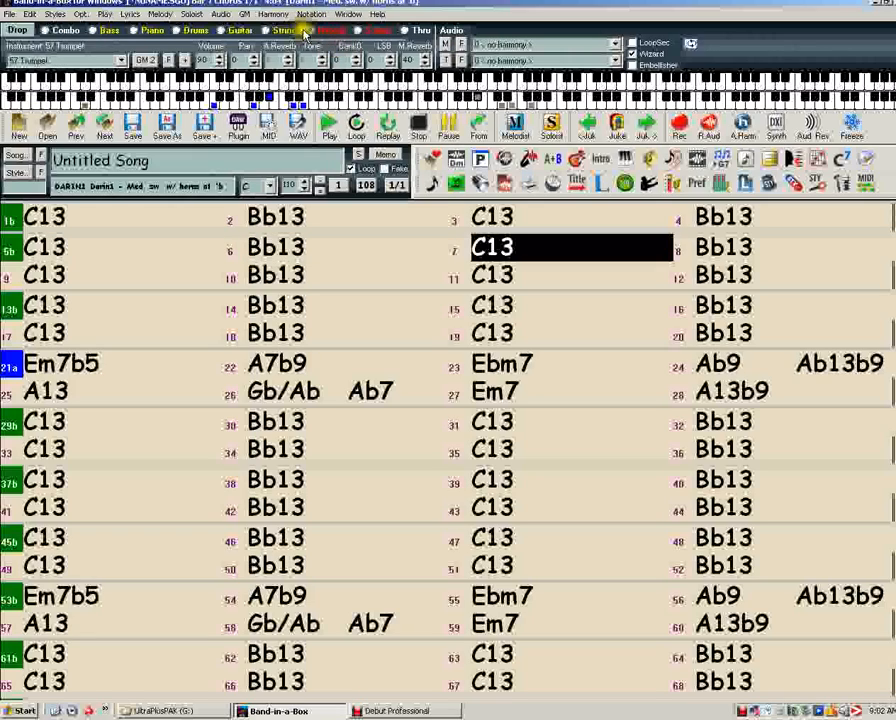
pyautogui.click(303, 31)
pyautogui.click(289, 43)
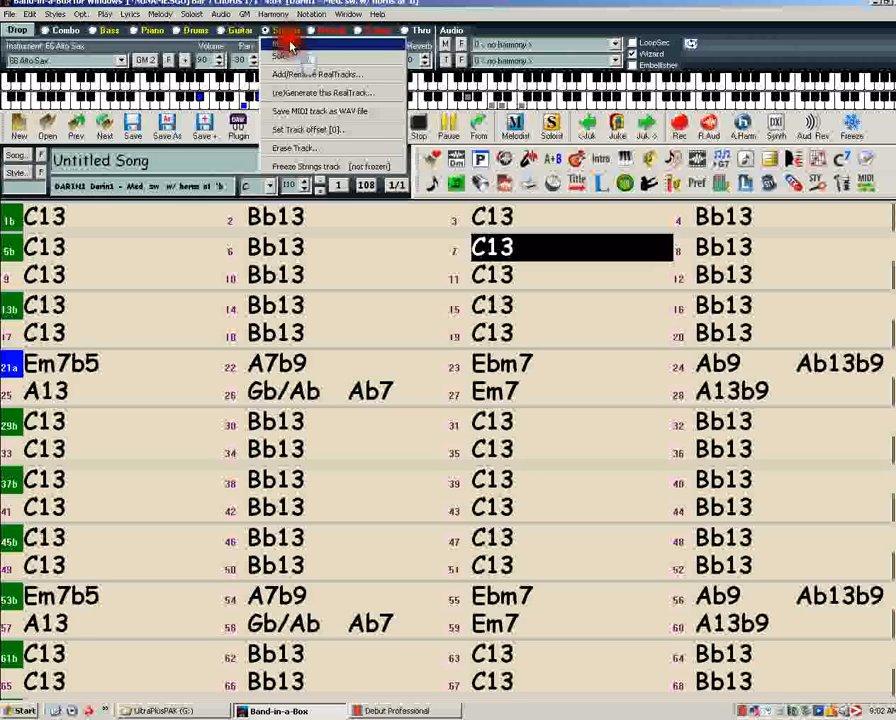
pyautogui.click(244, 28)
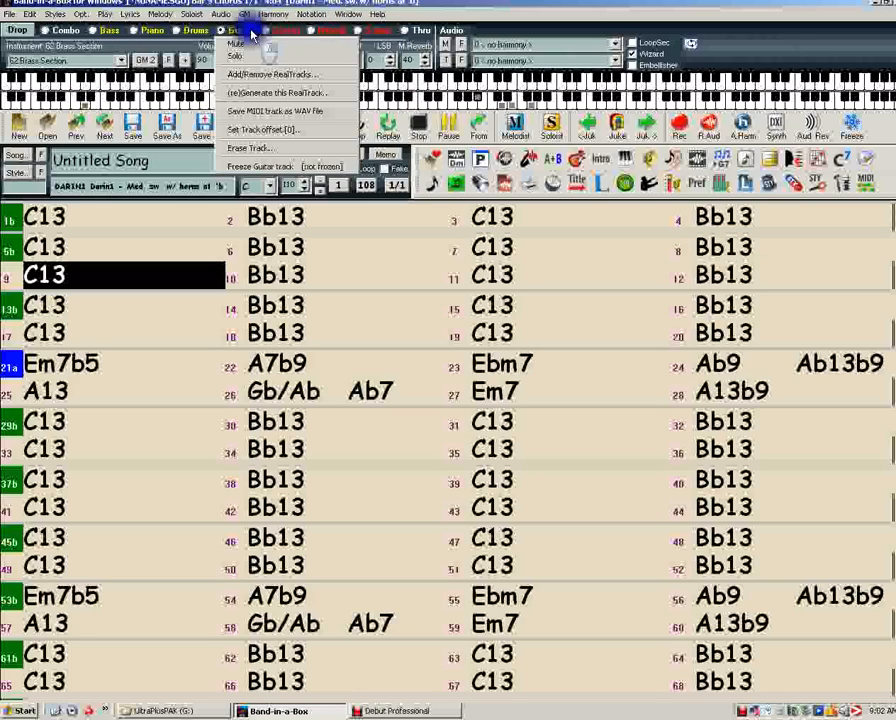
pyautogui.click(240, 43)
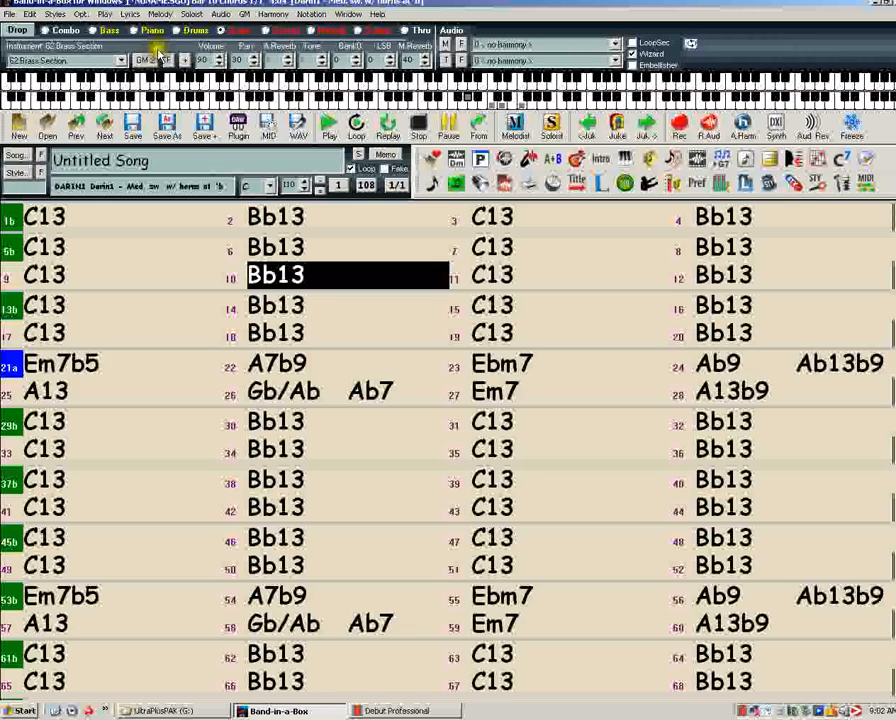
# Mute the Bass track during playback and unmute it again
pyautogui.click(108, 32)
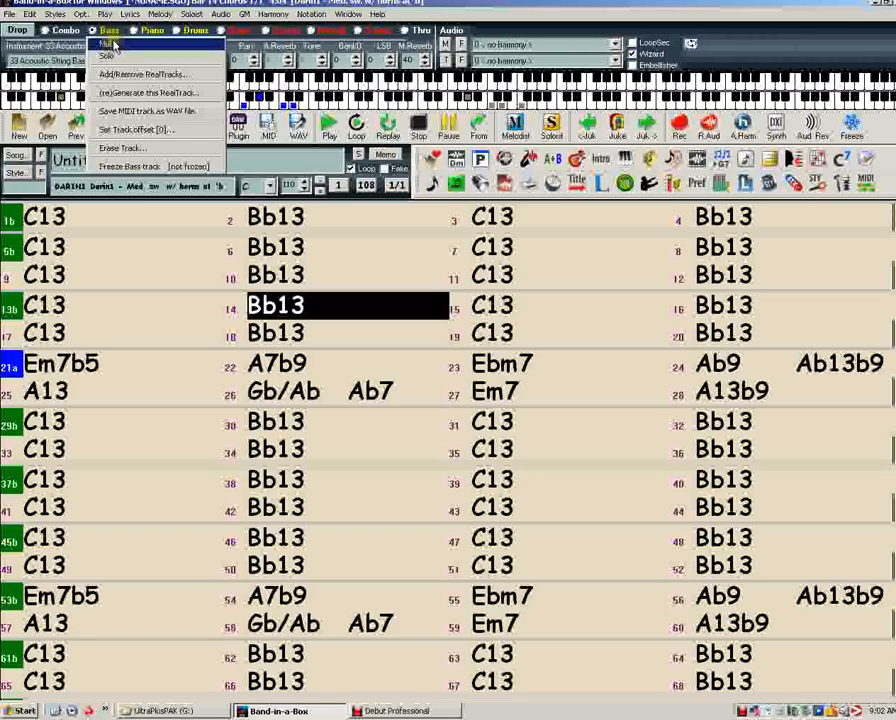
pyautogui.click(113, 45)
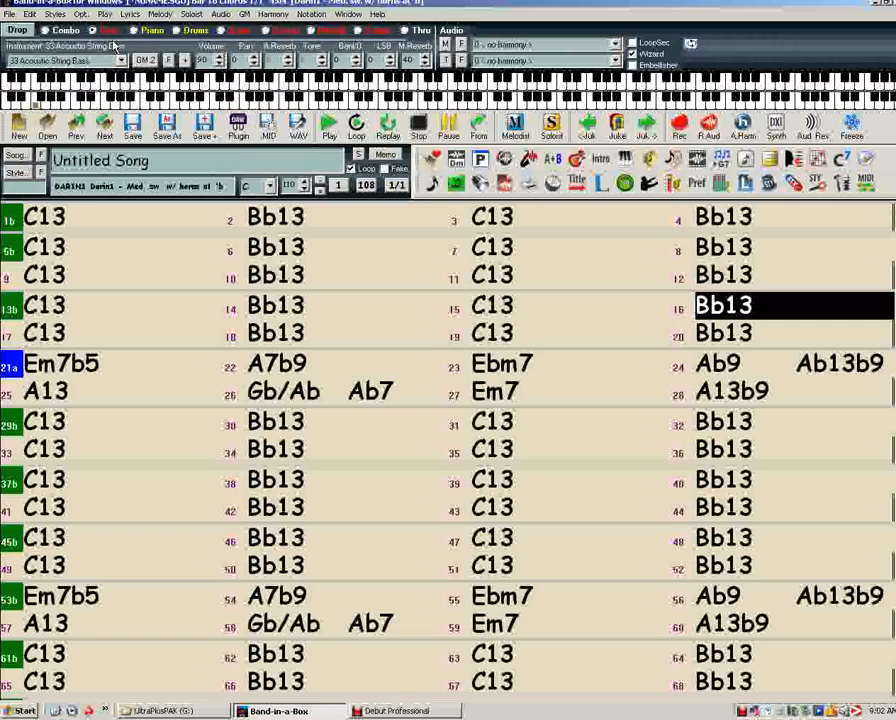
pyautogui.click(114, 36)
pyautogui.click(116, 45)
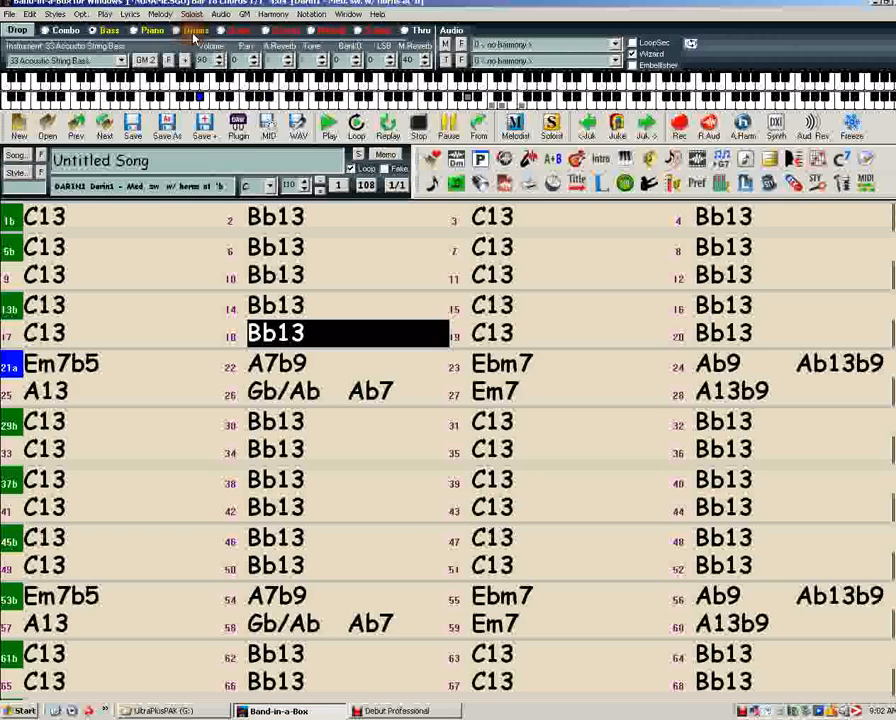
# Mute the Piano track during playback and unmute it again
pyautogui.click(154, 34)
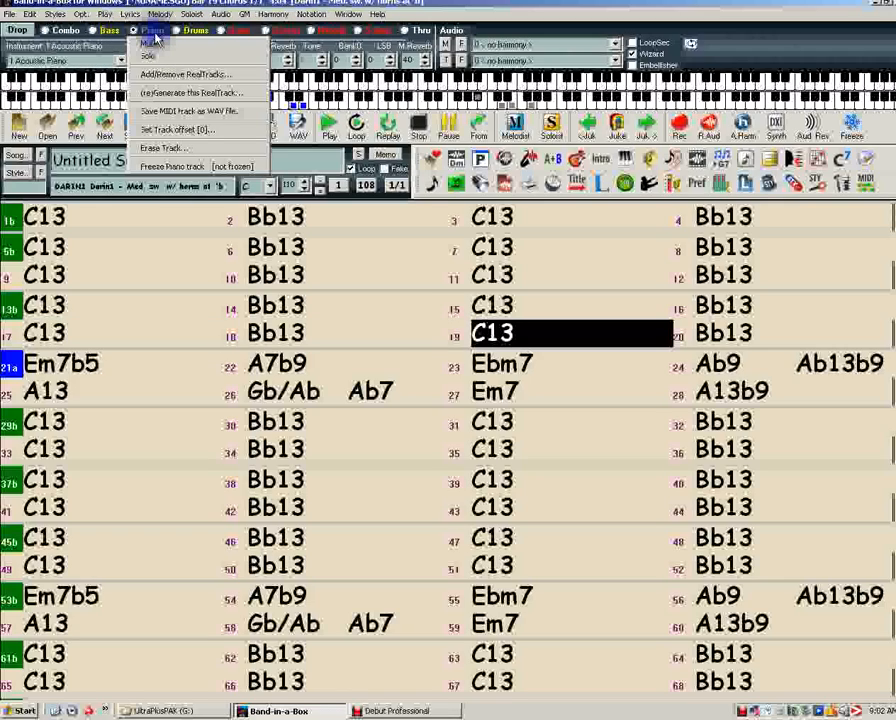
pyautogui.click(152, 42)
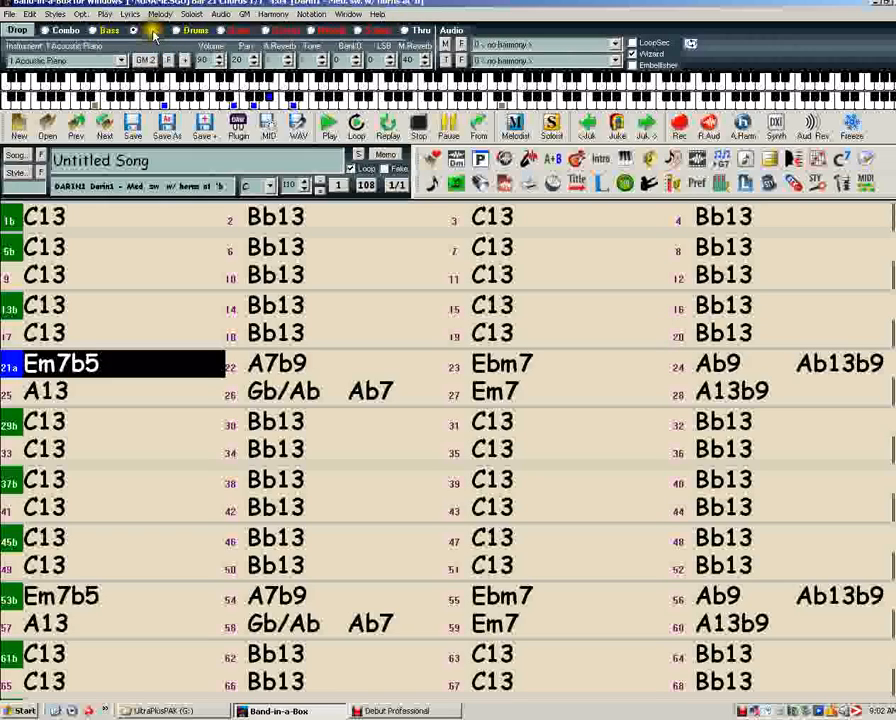
pyautogui.click(153, 33)
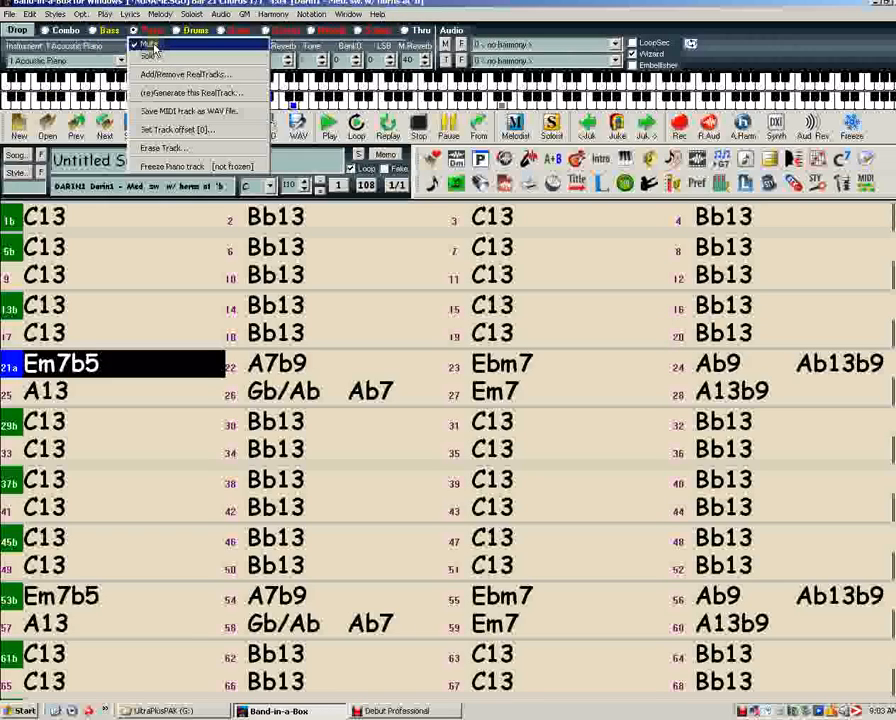
pyautogui.click(150, 45)
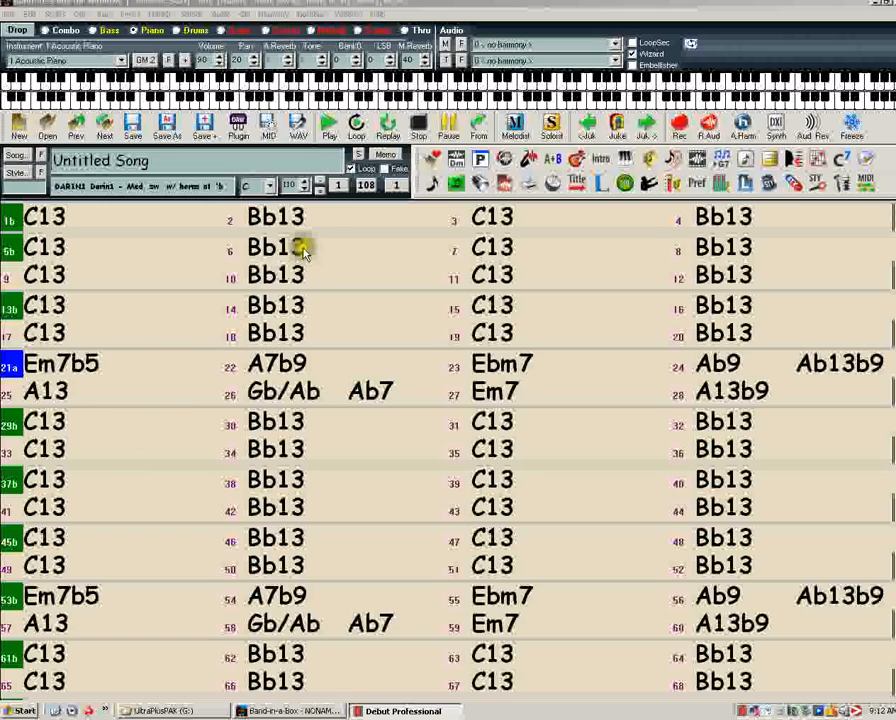
# Set the piano volume change at bar 1 to Mute for all choruses in the bar settings
pyautogui.click(66, 225)
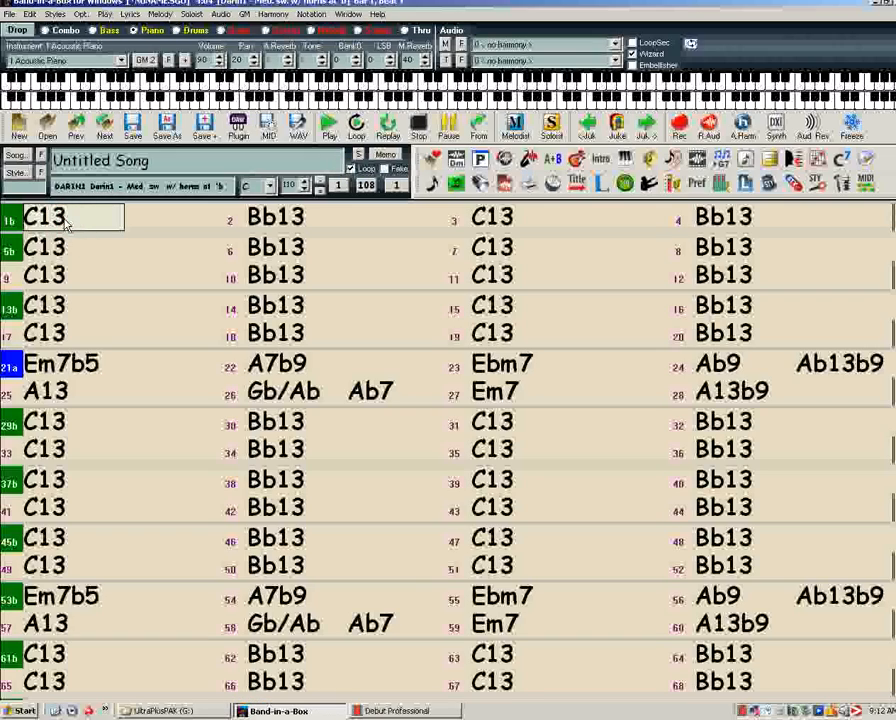
pyautogui.click(358, 157)
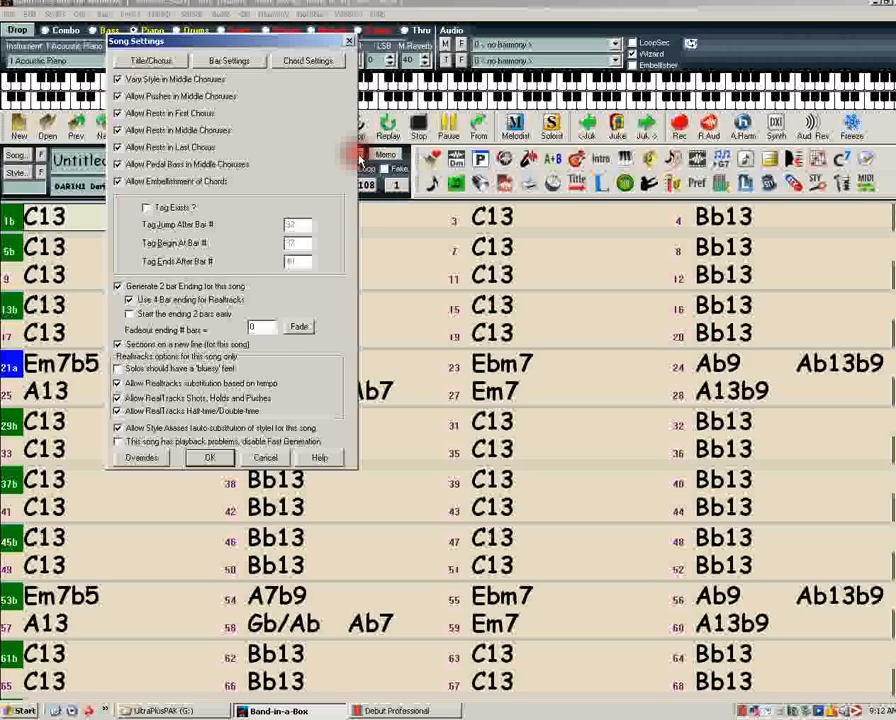
pyautogui.click(238, 62)
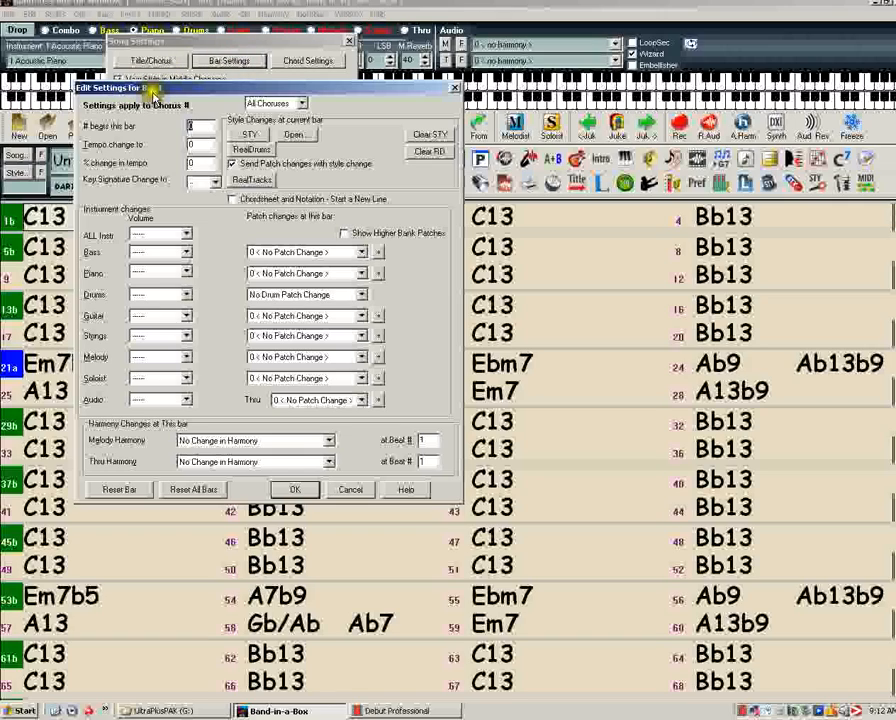
pyautogui.click(300, 103)
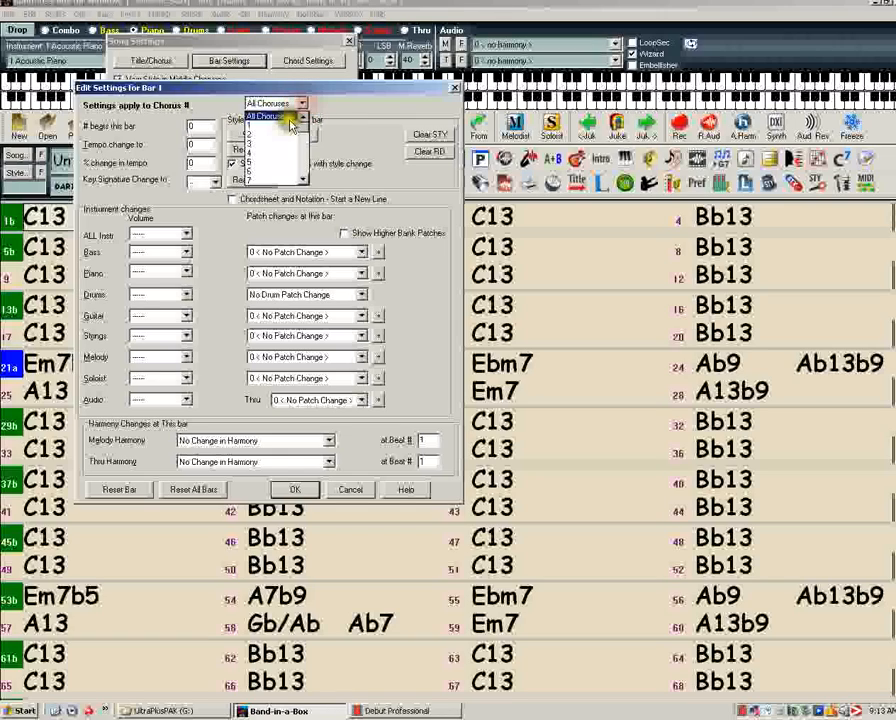
pyautogui.click(303, 103)
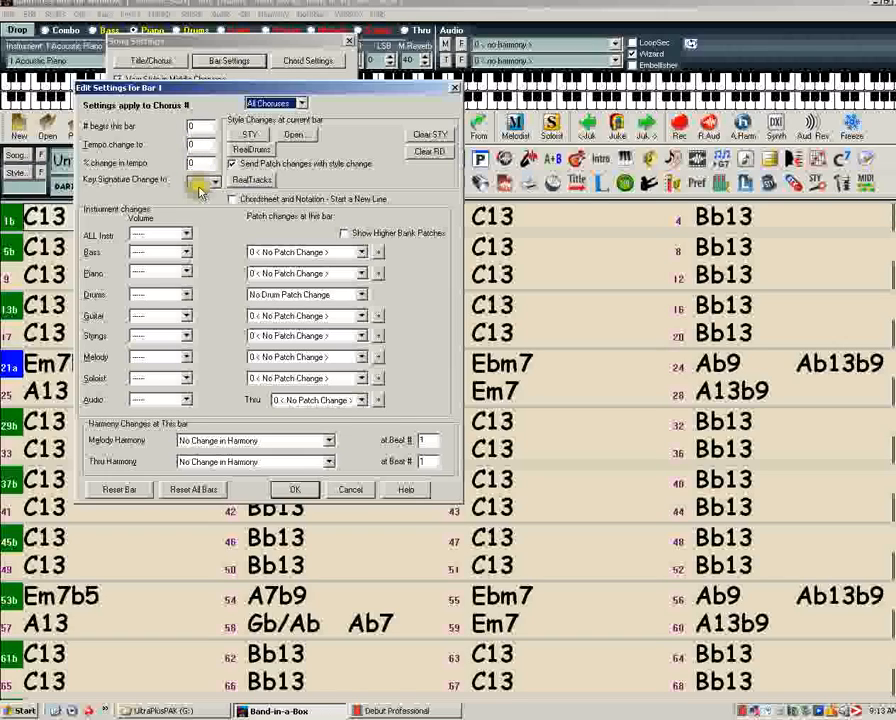
pyautogui.click(186, 274)
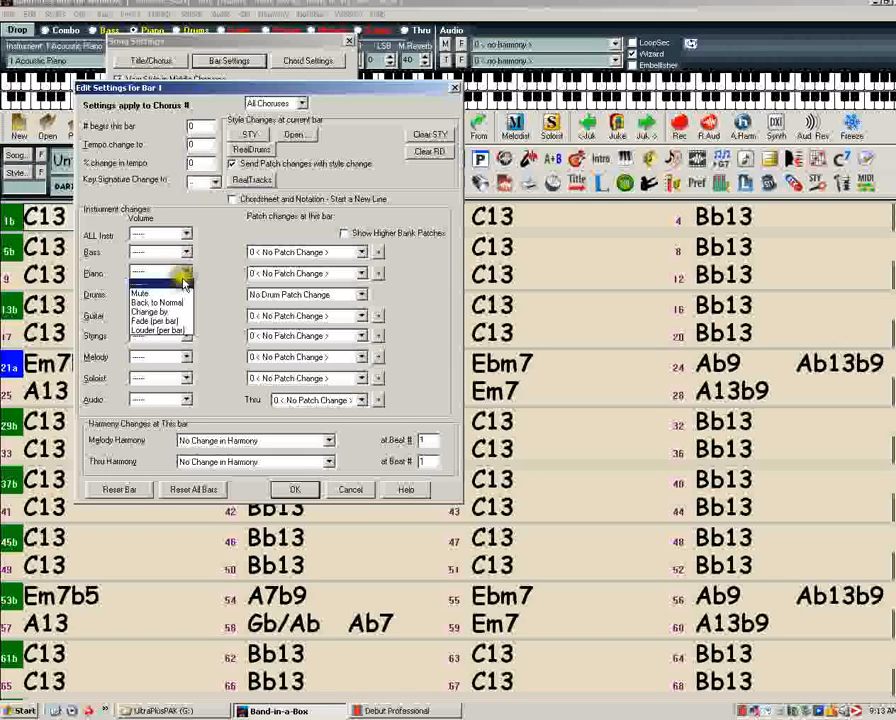
pyautogui.click(178, 293)
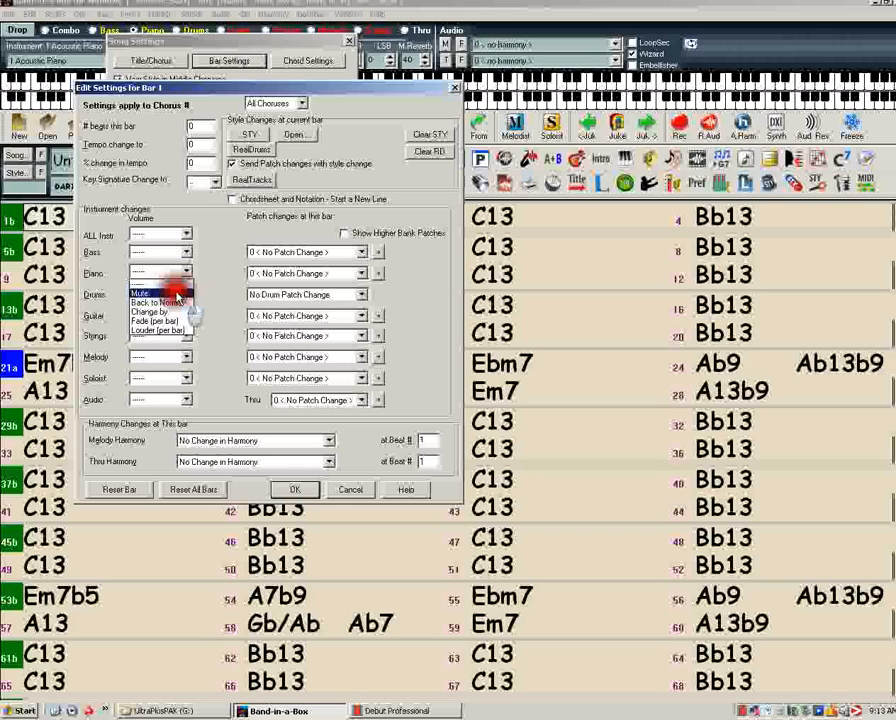
pyautogui.click(294, 491)
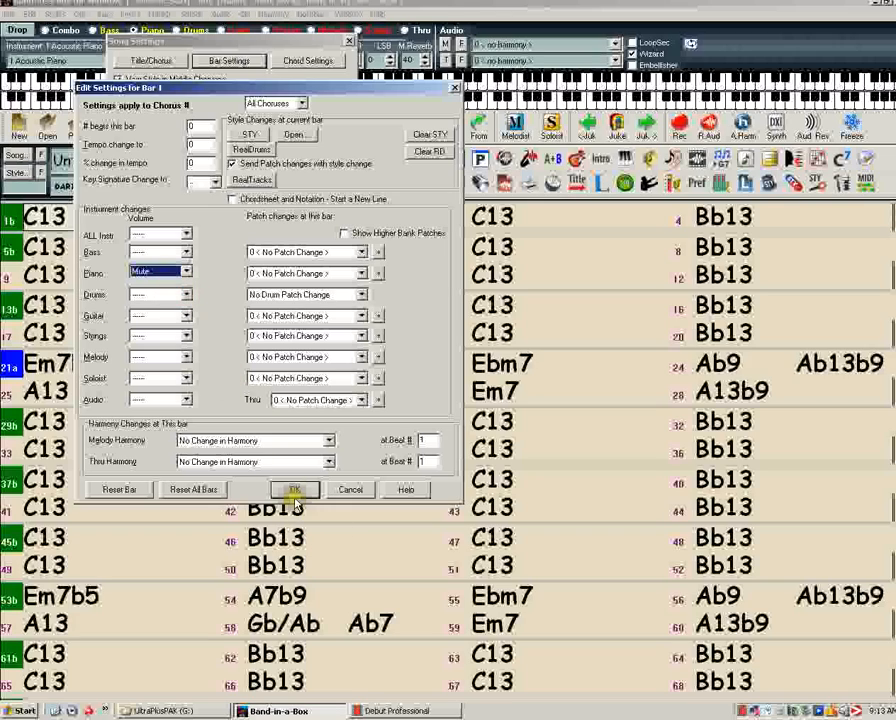
pyautogui.click(218, 459)
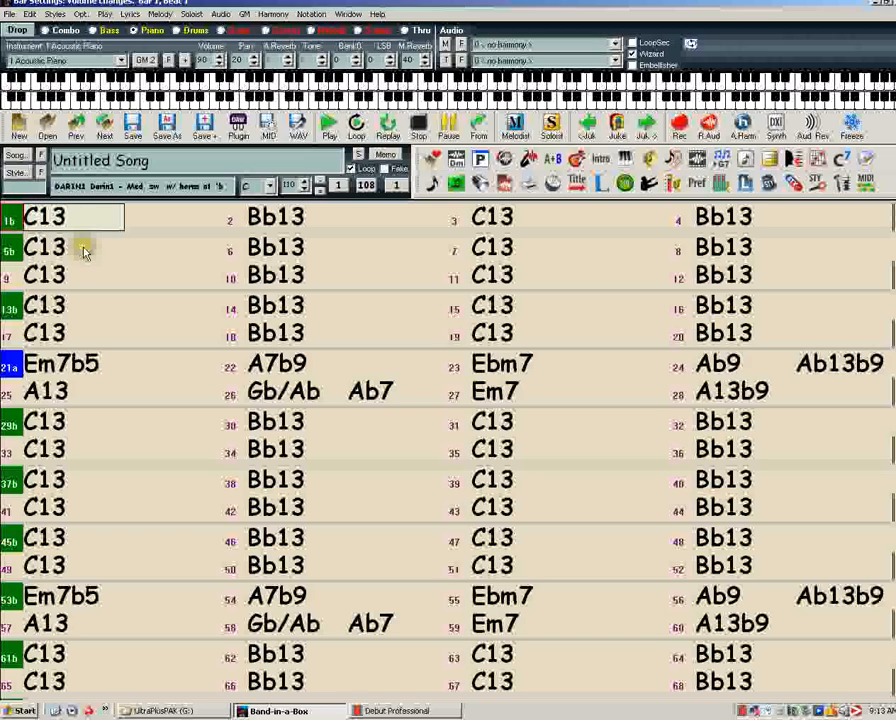
# Play the opening bars to hear the piano change at bar 1, and check the Piano track's mute option
pyautogui.click(328, 130)
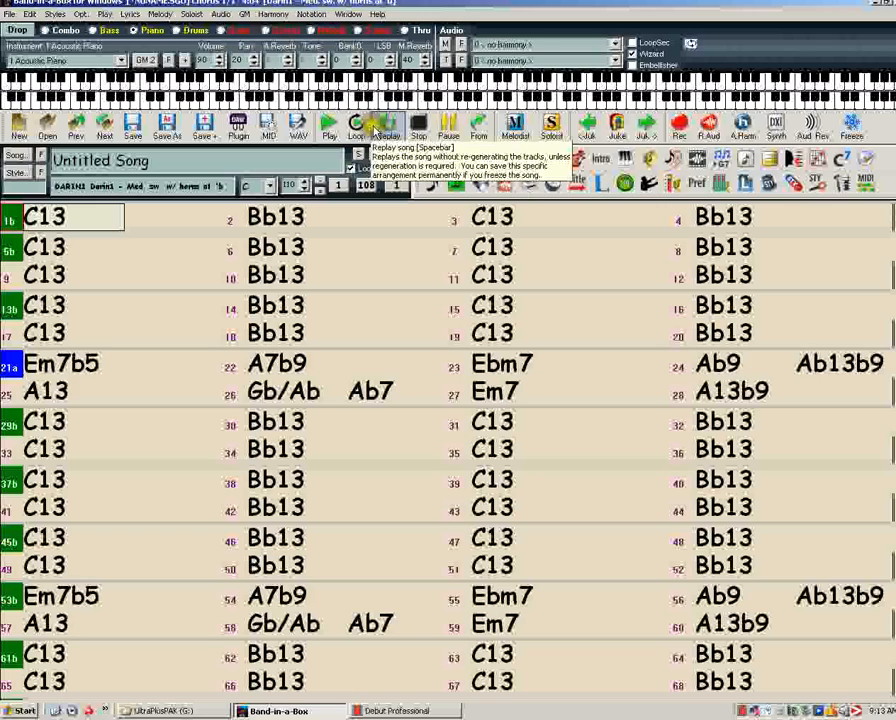
pyautogui.click(420, 130)
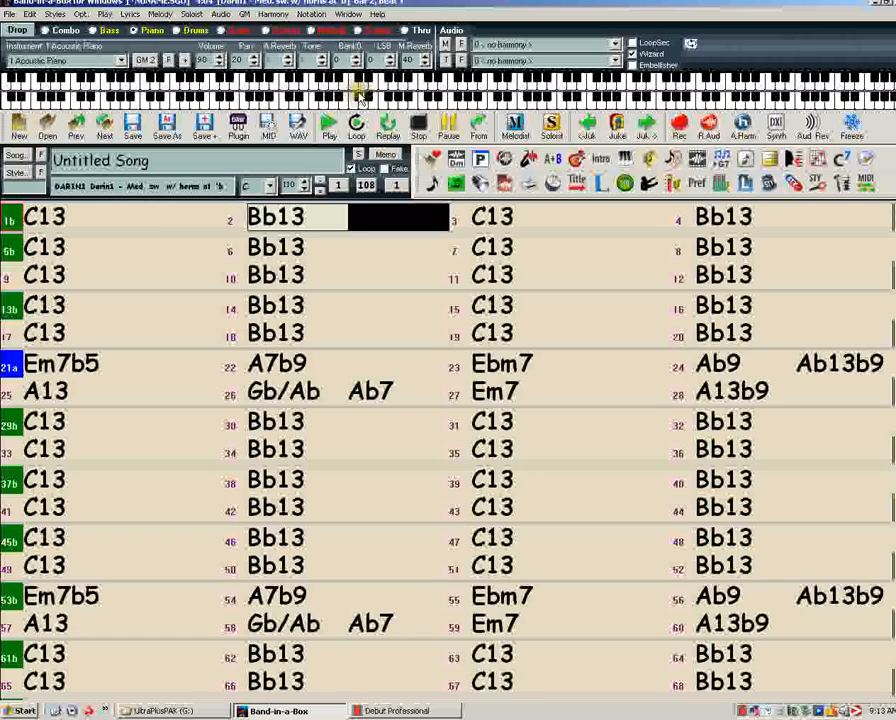
pyautogui.rightClick(153, 31)
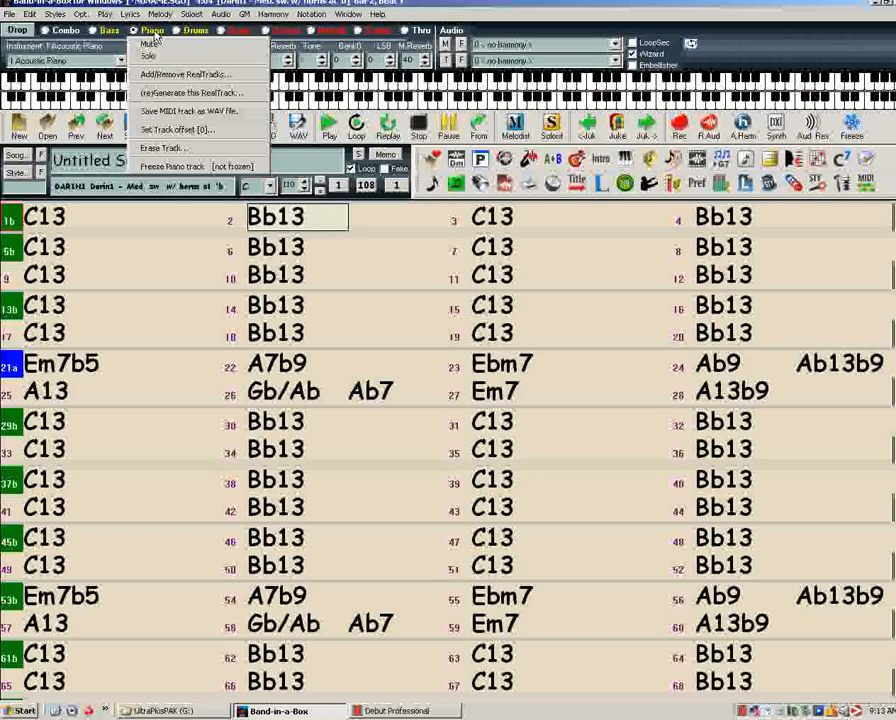
pyautogui.click(155, 34)
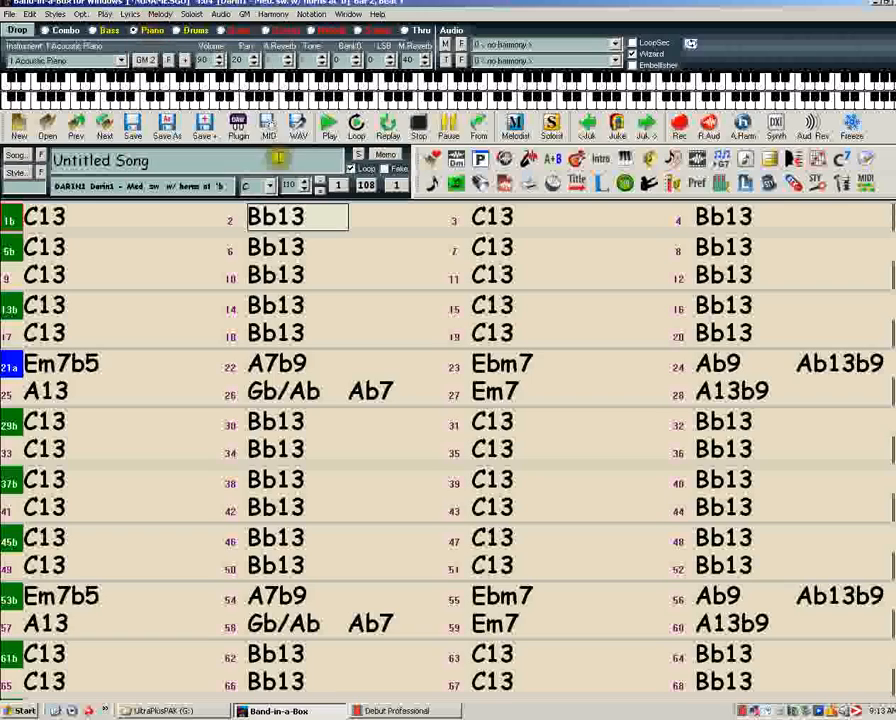
# Set the piano volume change at bar 21 to Back to Normal for all choruses in the bar settings
pyautogui.click(77, 367)
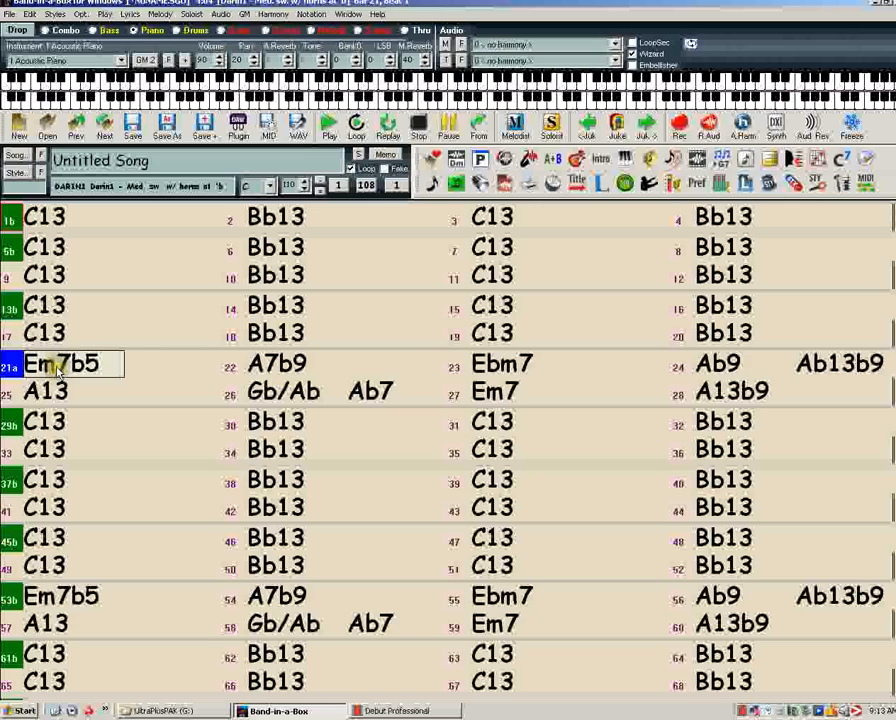
pyautogui.click(360, 157)
pyautogui.click(229, 62)
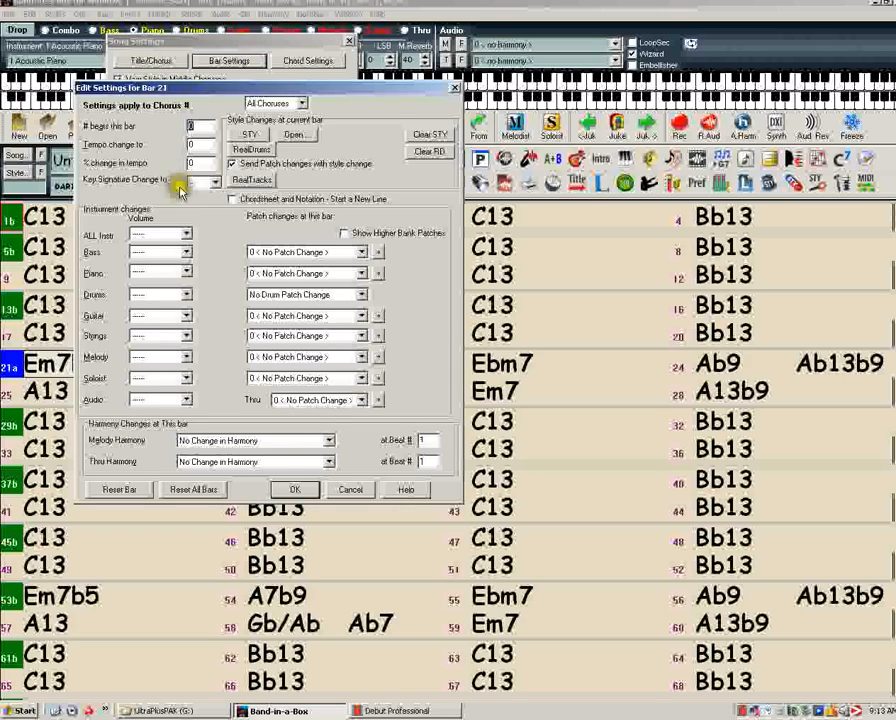
pyautogui.click(186, 273)
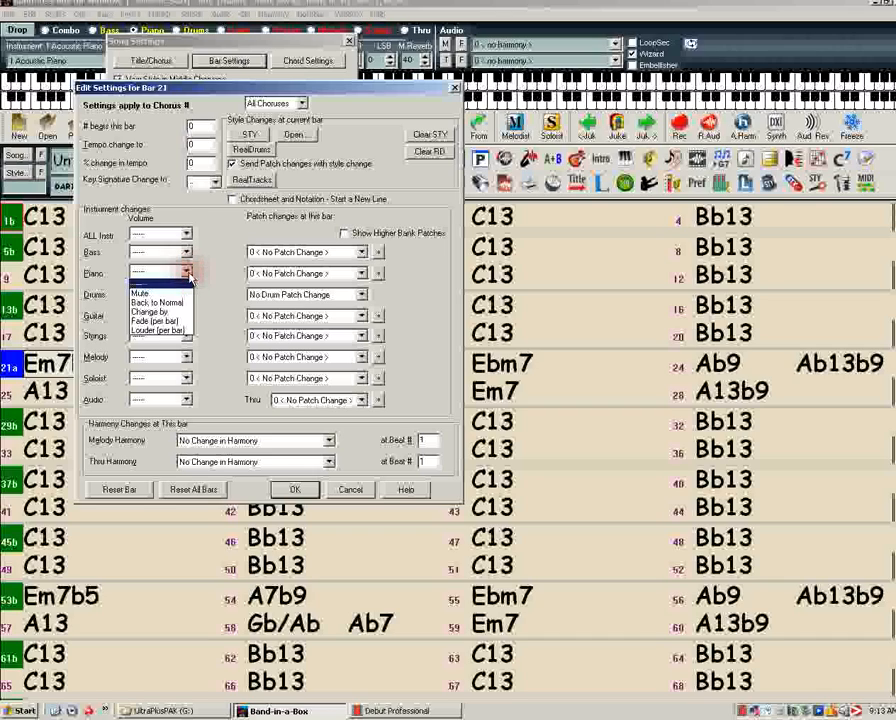
pyautogui.click(178, 303)
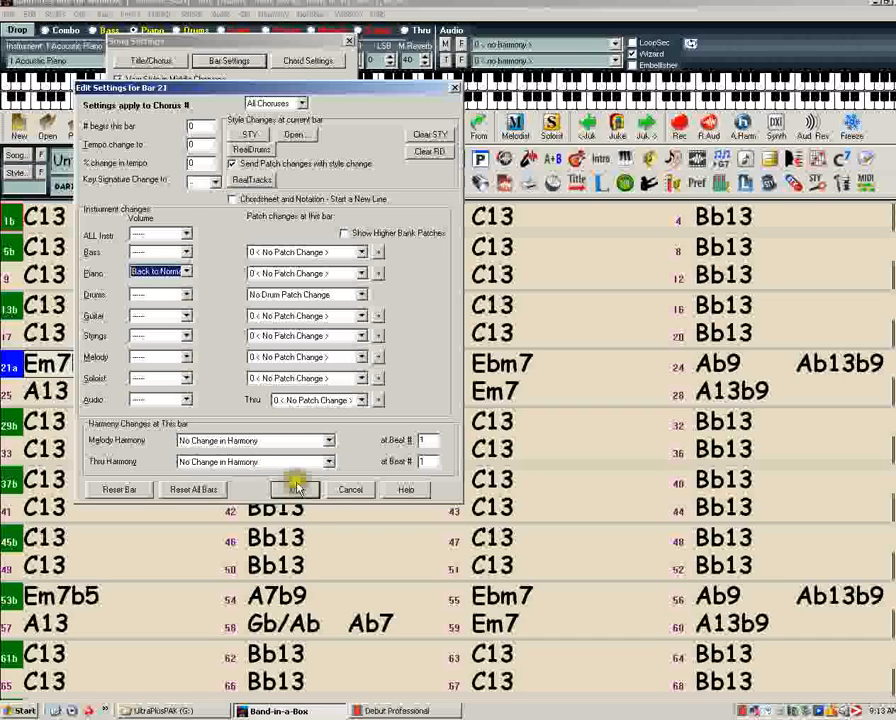
pyautogui.click(294, 489)
pyautogui.click(212, 457)
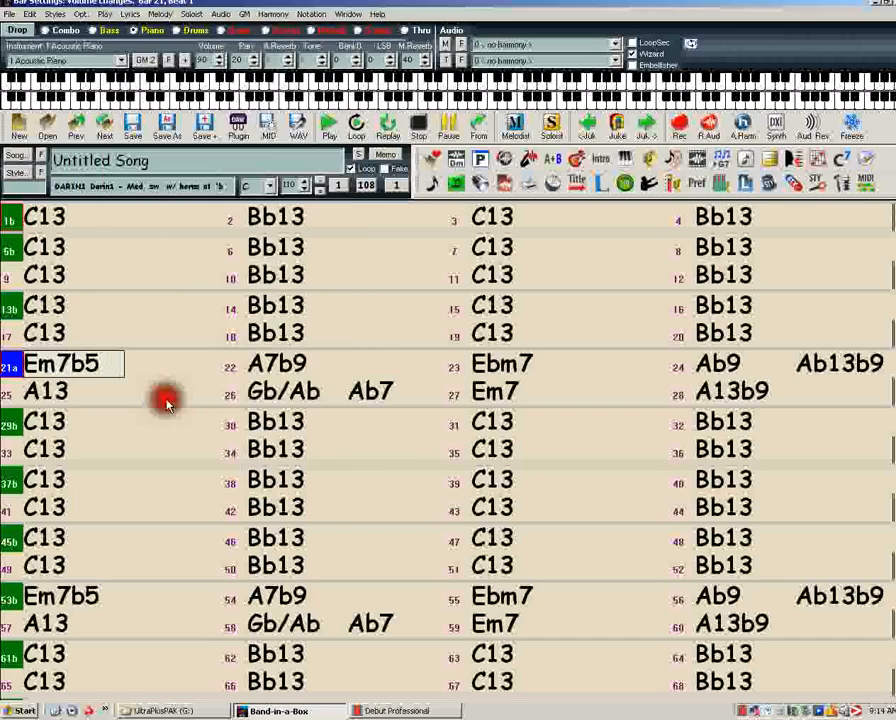
# Set the piano volume change at bar 29 to Mute for all choruses in the bar settings
pyautogui.click(62, 330)
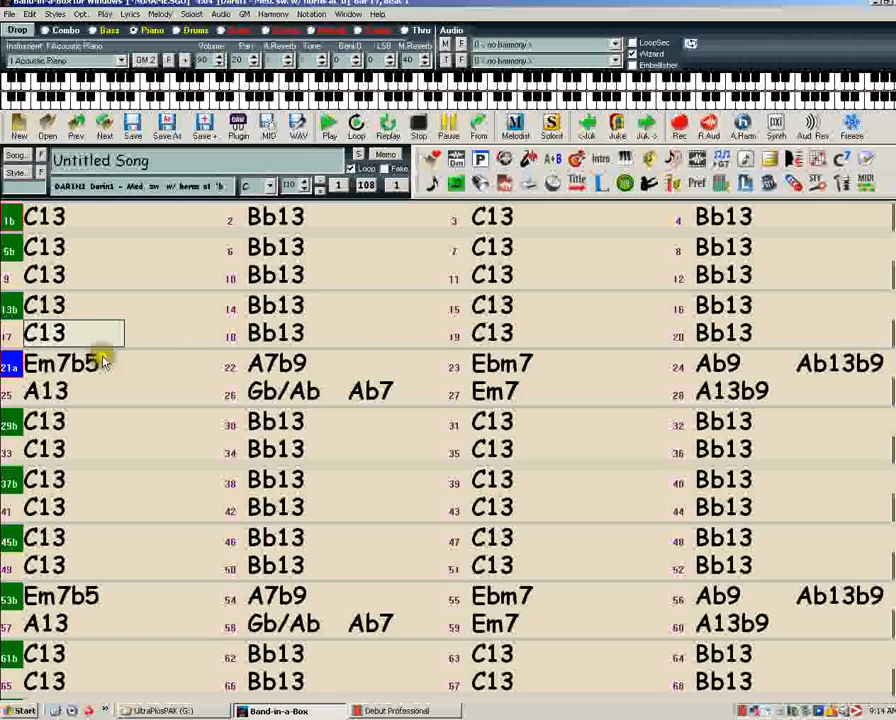
pyautogui.click(66, 426)
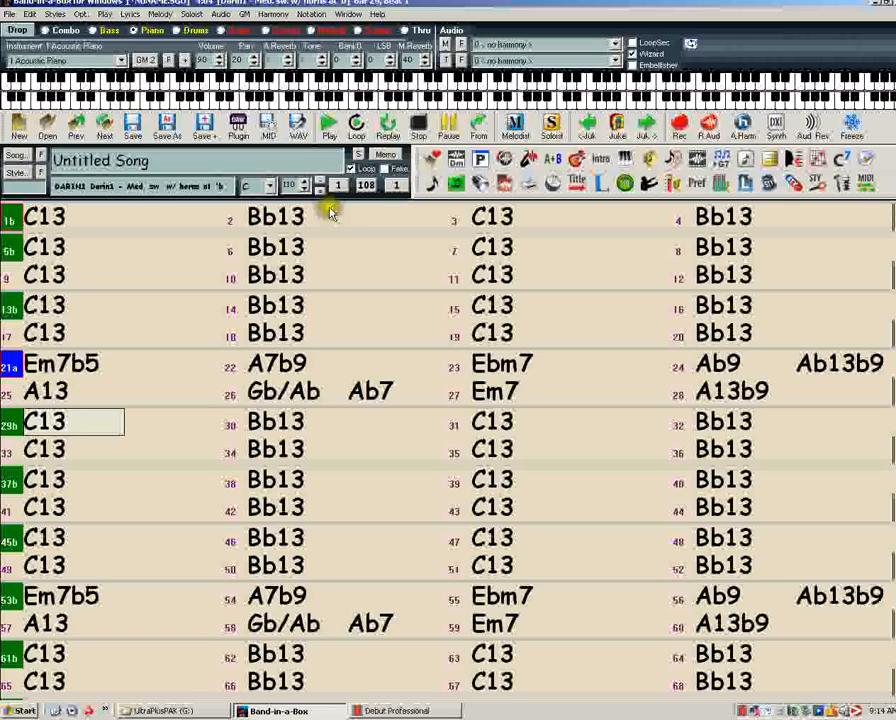
pyautogui.click(358, 157)
pyautogui.click(234, 61)
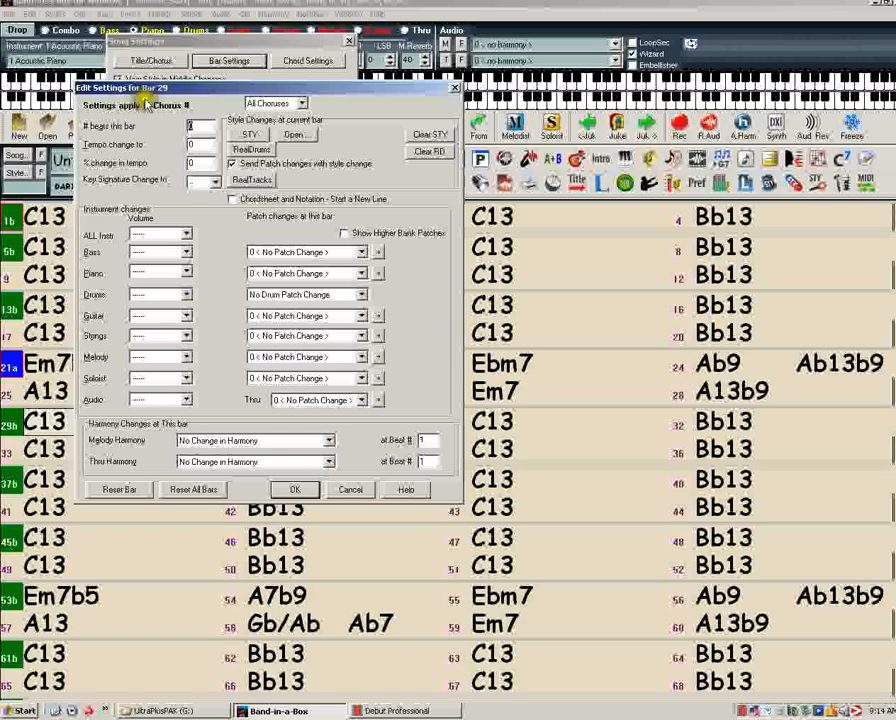
pyautogui.click(186, 272)
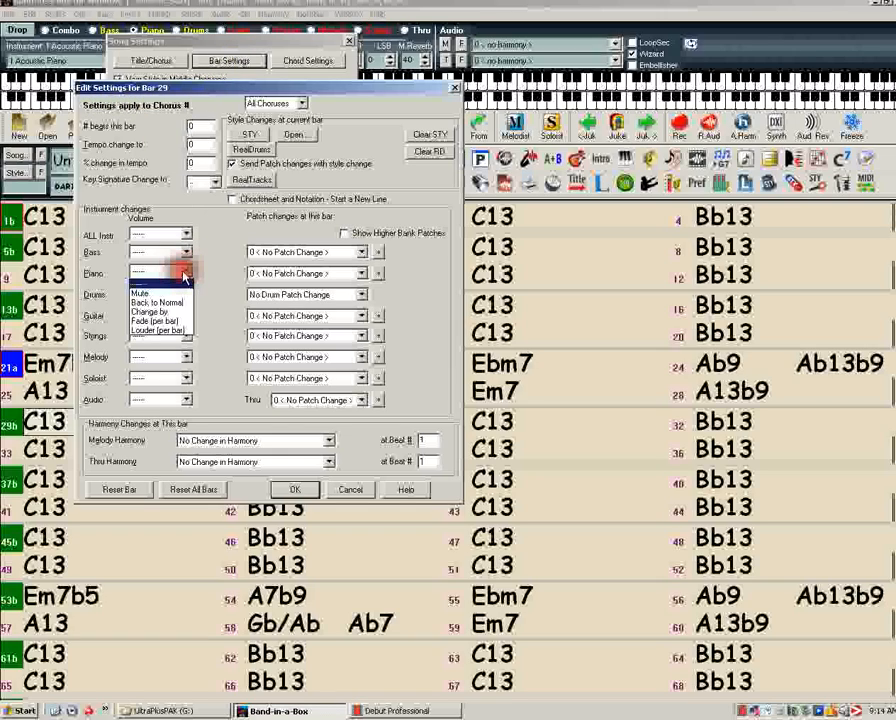
pyautogui.click(174, 294)
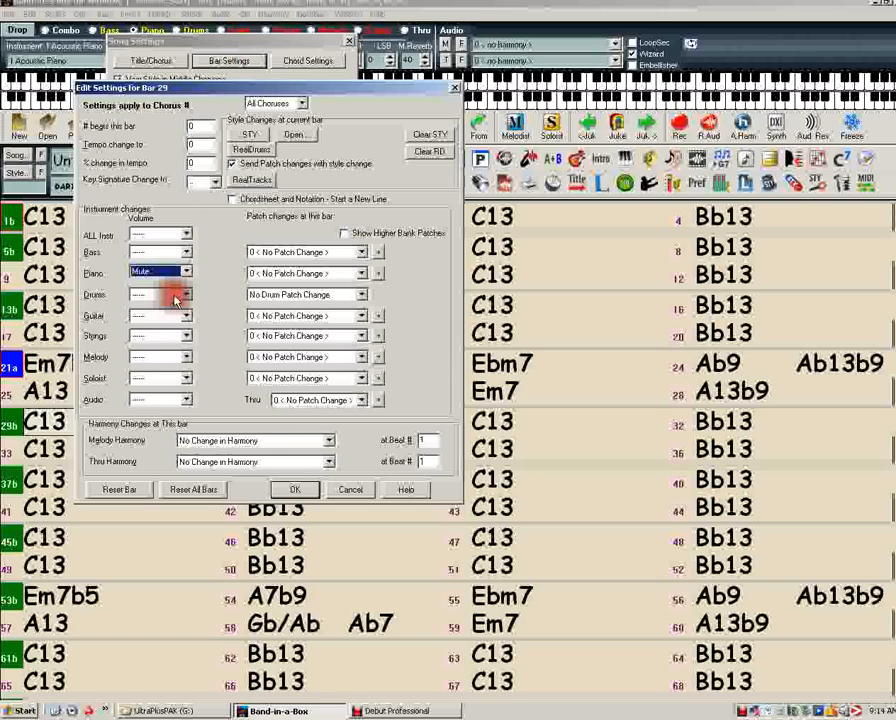
pyautogui.click(296, 490)
pyautogui.click(212, 457)
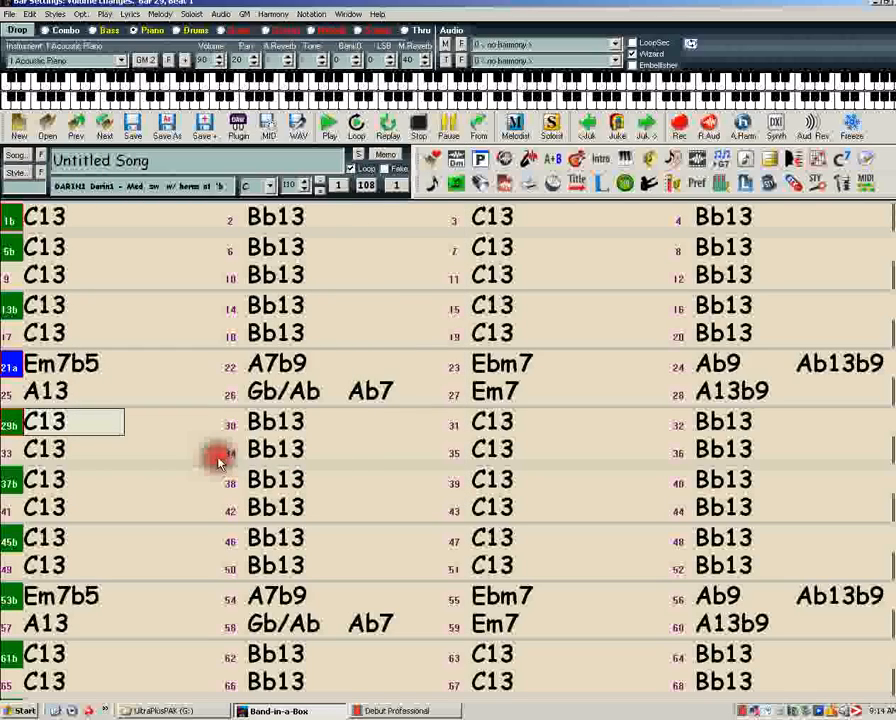
# Set the piano volume change at bar 37 to Back to Normal for all choruses in the bar settings
pyautogui.click(57, 481)
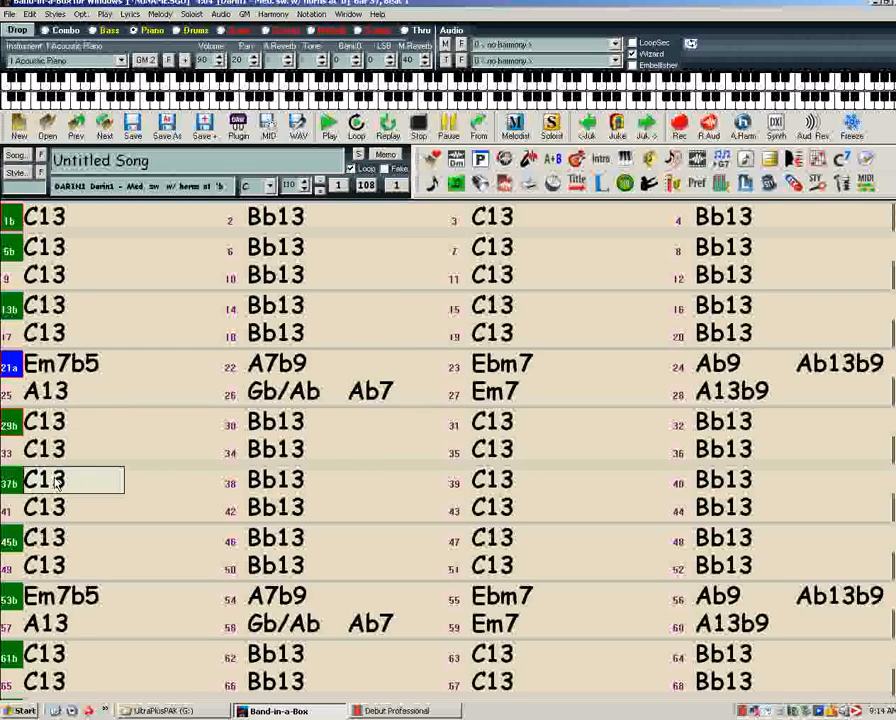
pyautogui.click(57, 422)
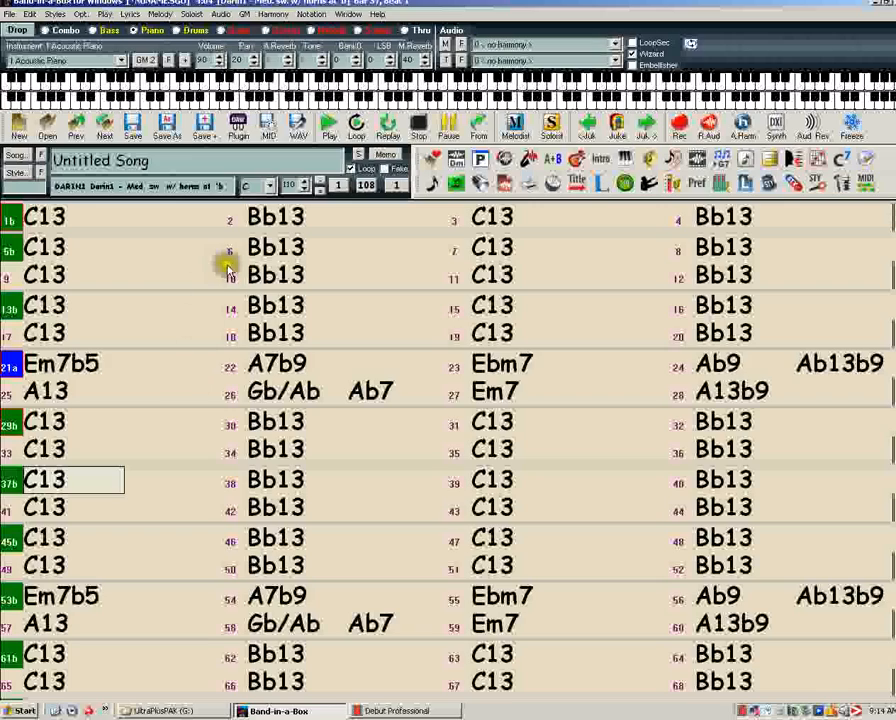
pyautogui.click(358, 157)
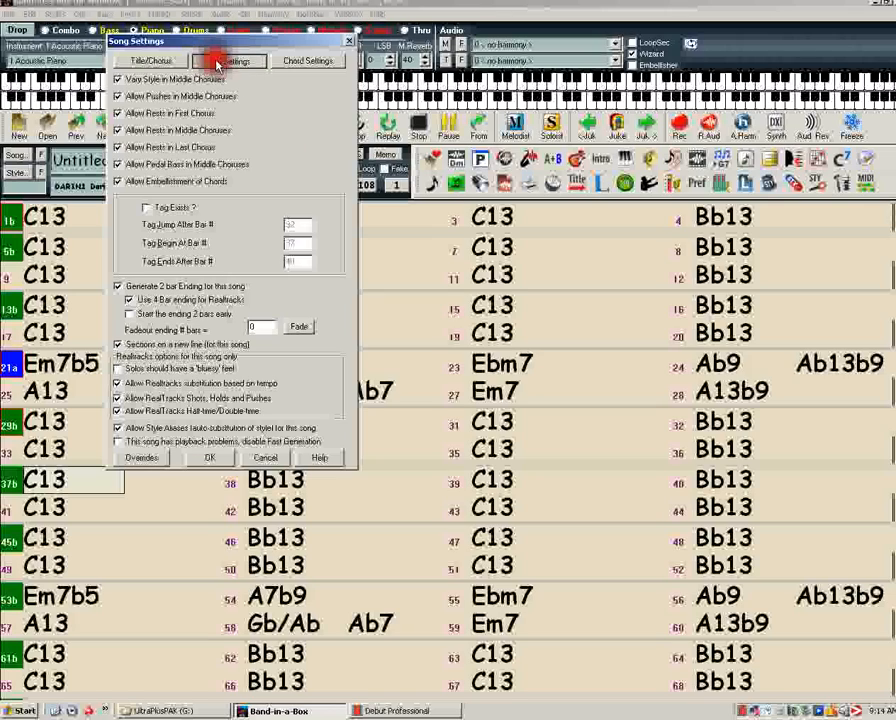
pyautogui.click(222, 61)
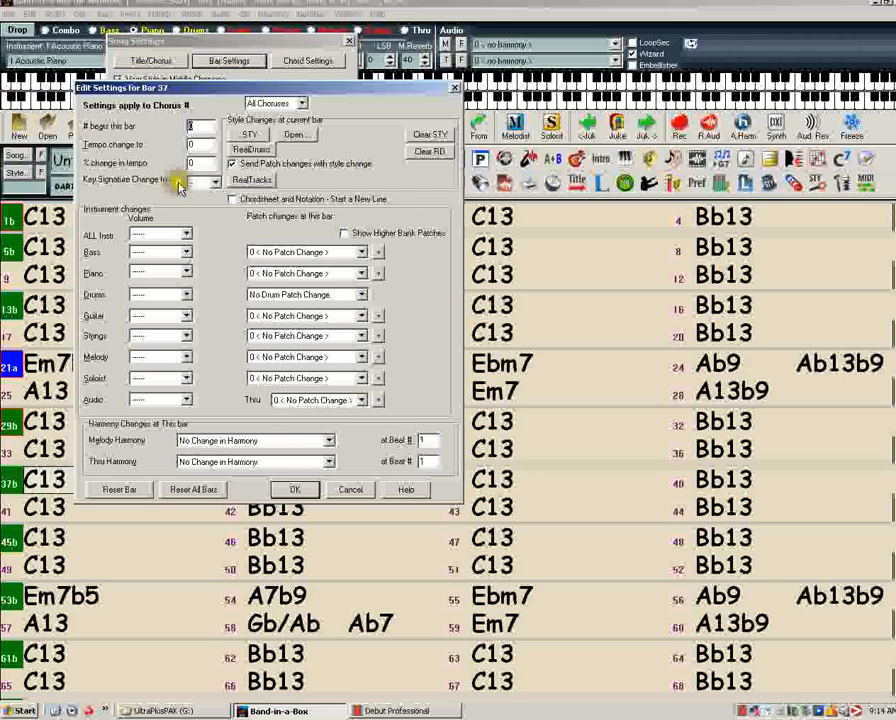
pyautogui.click(186, 273)
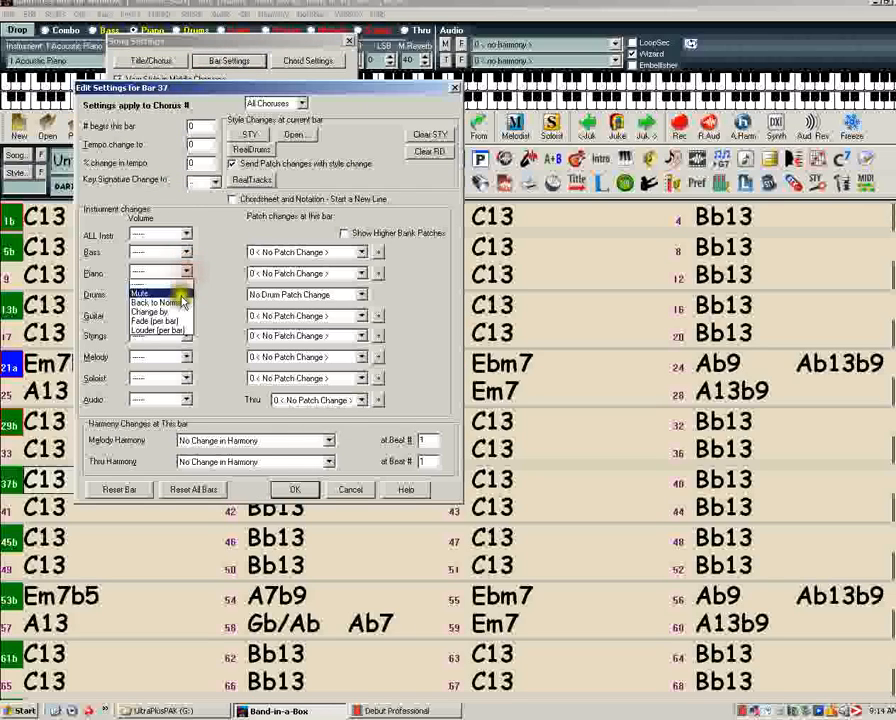
pyautogui.click(172, 302)
pyautogui.click(295, 490)
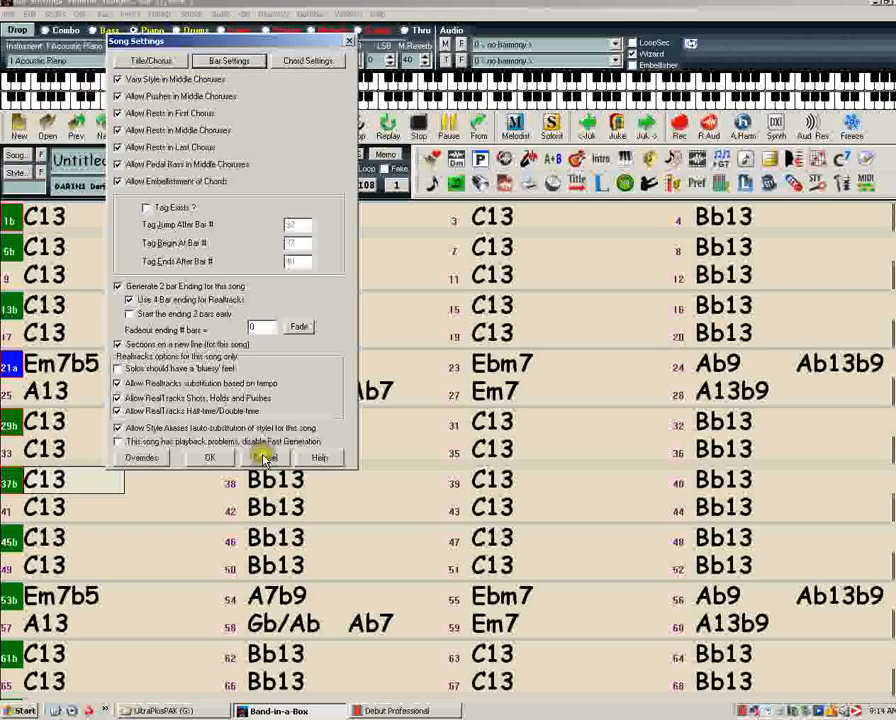
pyautogui.click(208, 457)
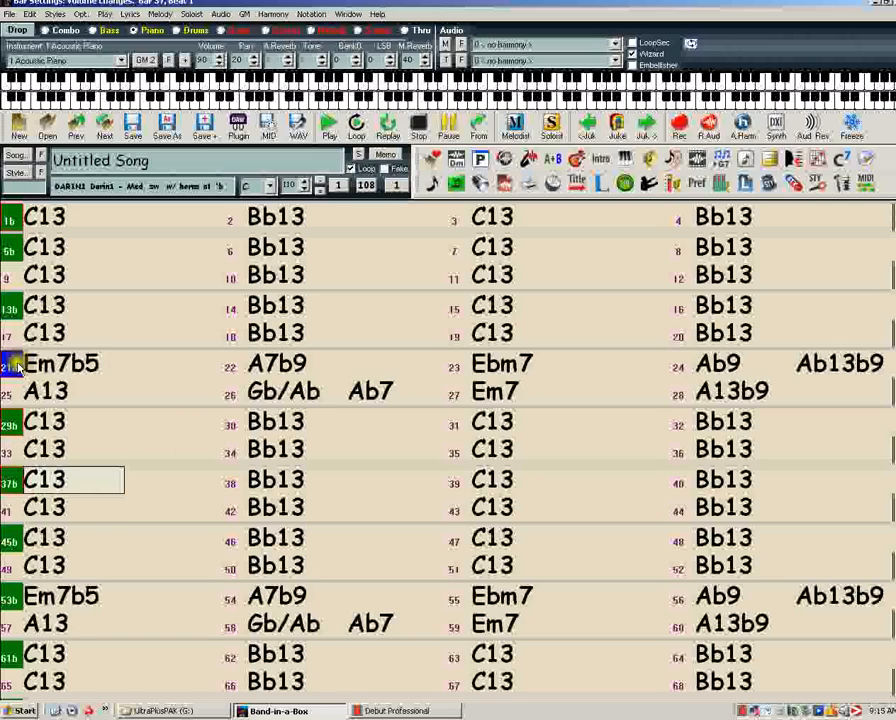
# Play the song from bar 17 of chorus 1 past bar 29 to hear the piano changes, and stop playback
pyautogui.click(63, 335)
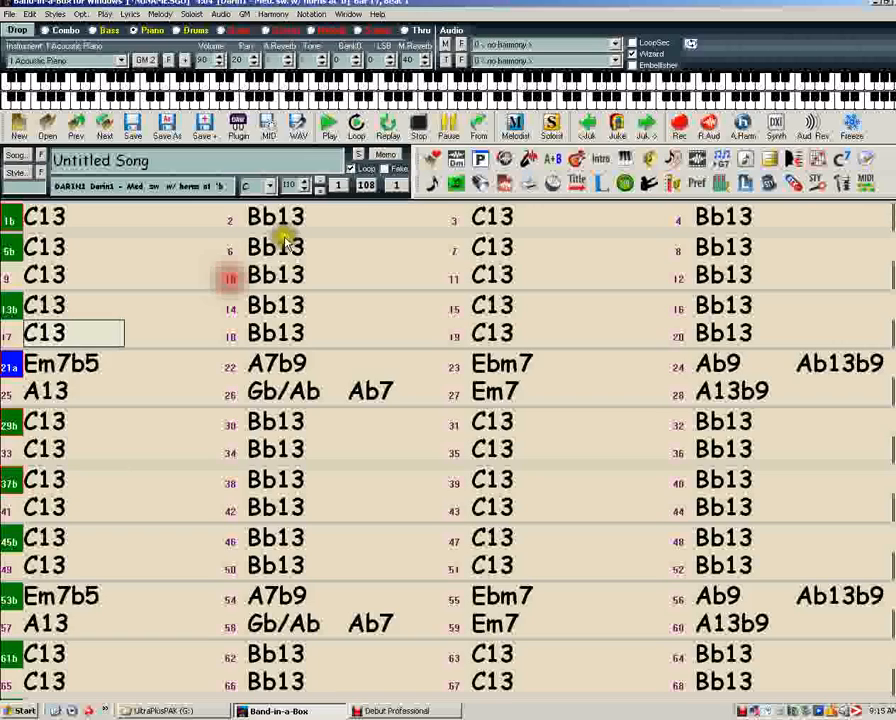
pyautogui.click(480, 127)
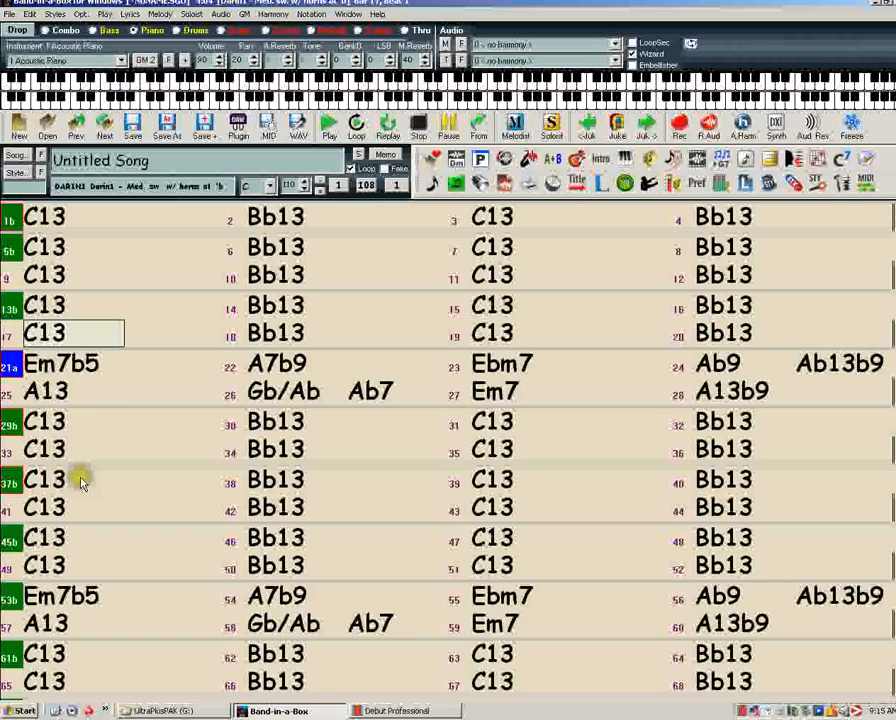
pyautogui.click(476, 130)
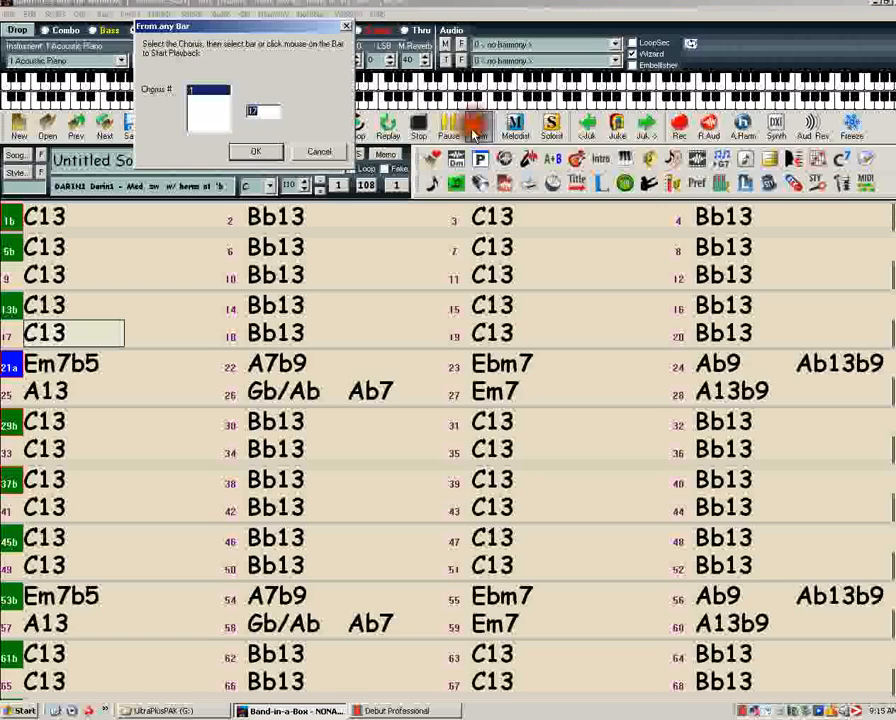
pyautogui.click(265, 152)
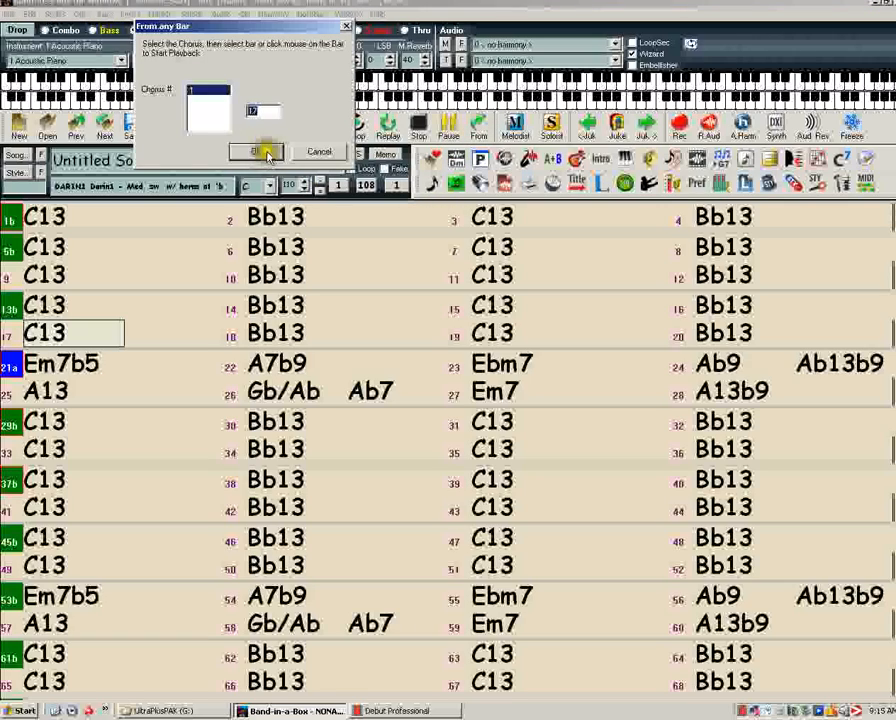
pyautogui.click(256, 112)
pyautogui.click(263, 151)
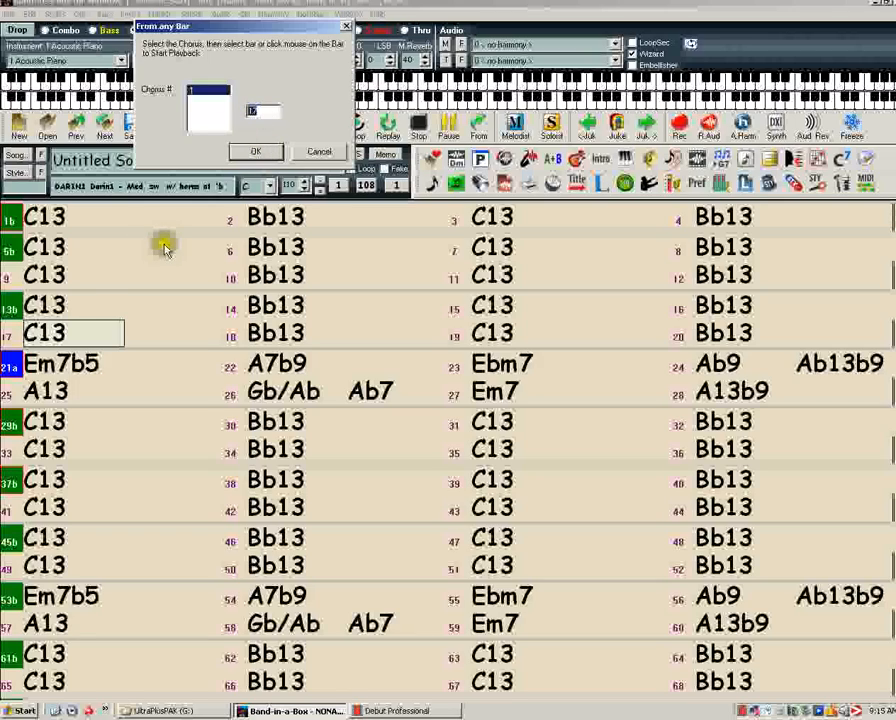
pyautogui.click(253, 152)
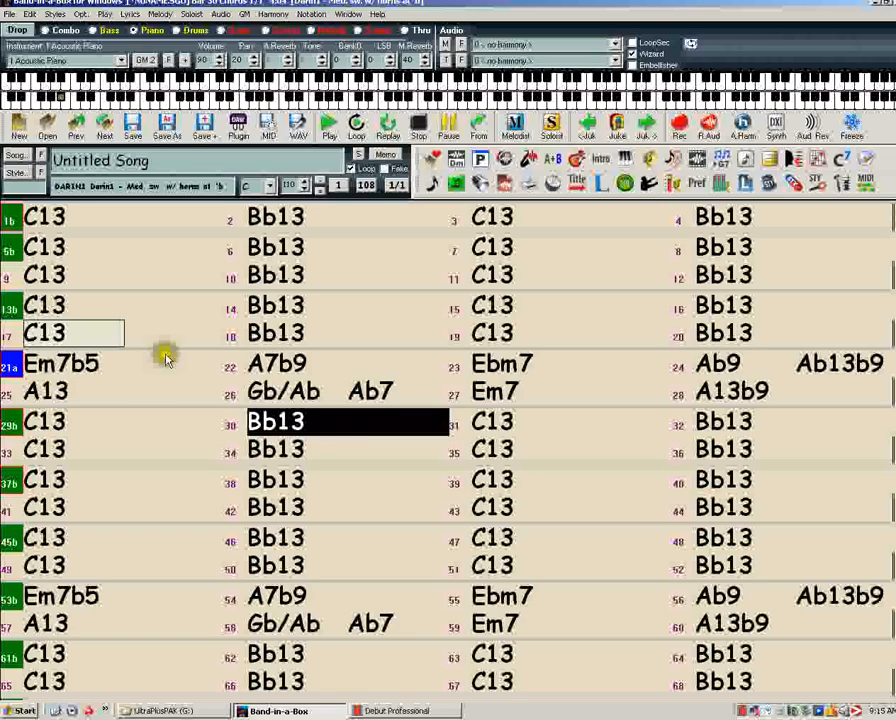
pyautogui.click(420, 129)
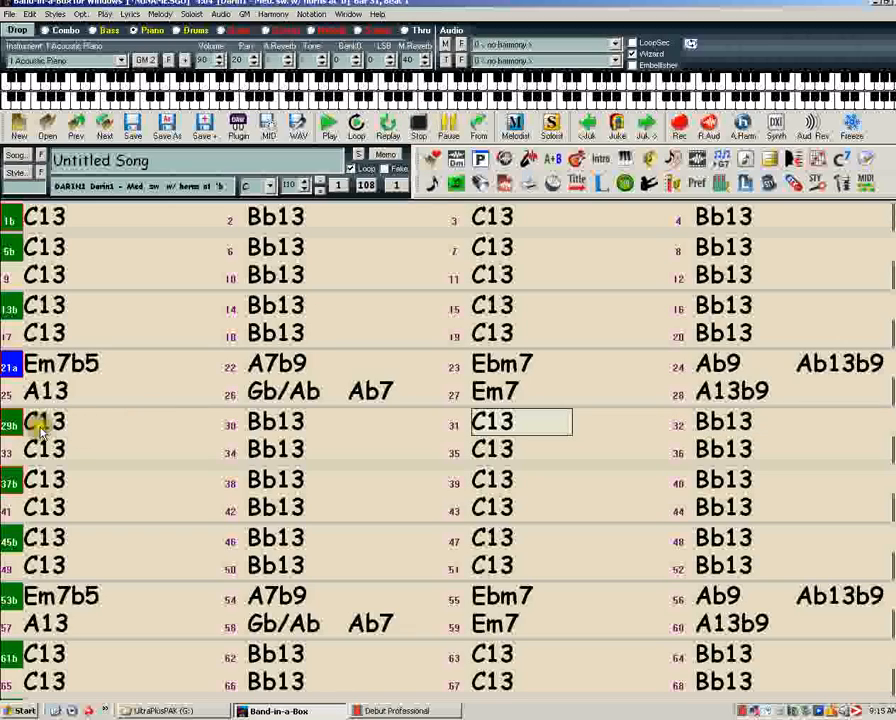
# Record an audio track from the start of the song, stop during bar 39, and keep the take
pyautogui.click(74, 226)
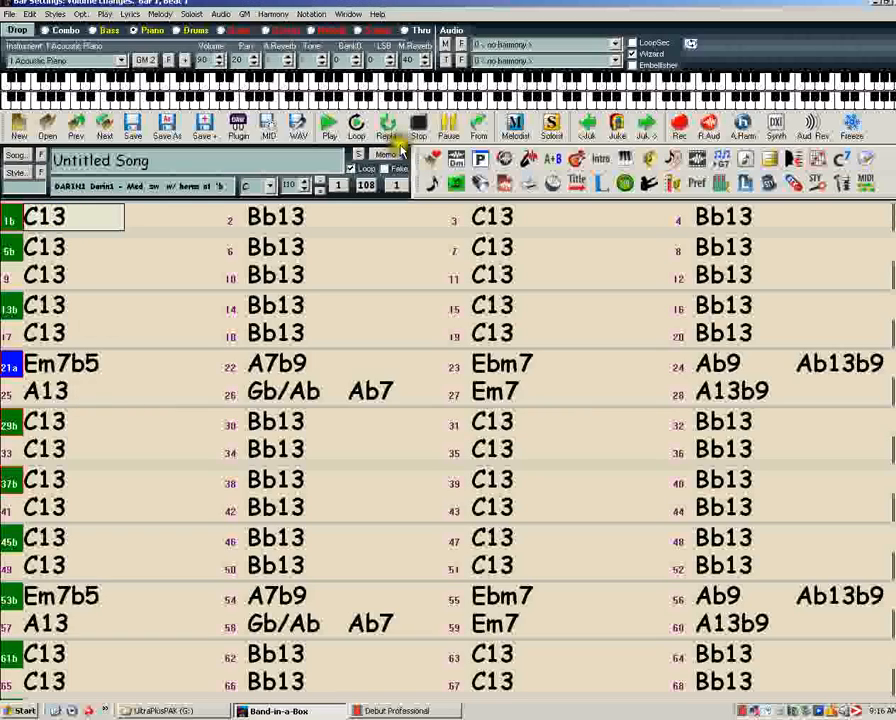
pyautogui.click(712, 127)
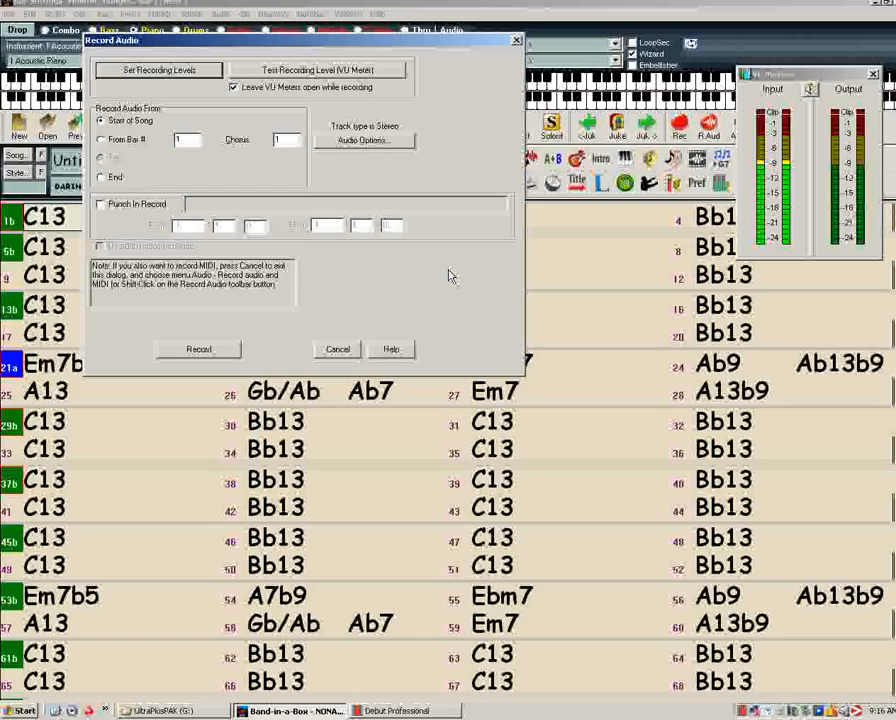
pyautogui.click(203, 349)
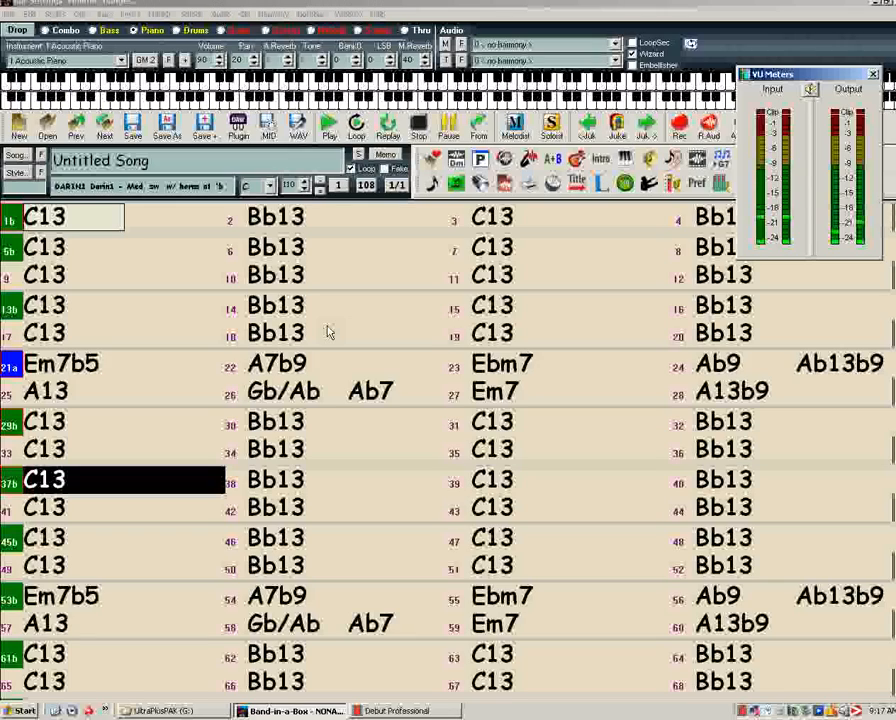
pyautogui.click(420, 131)
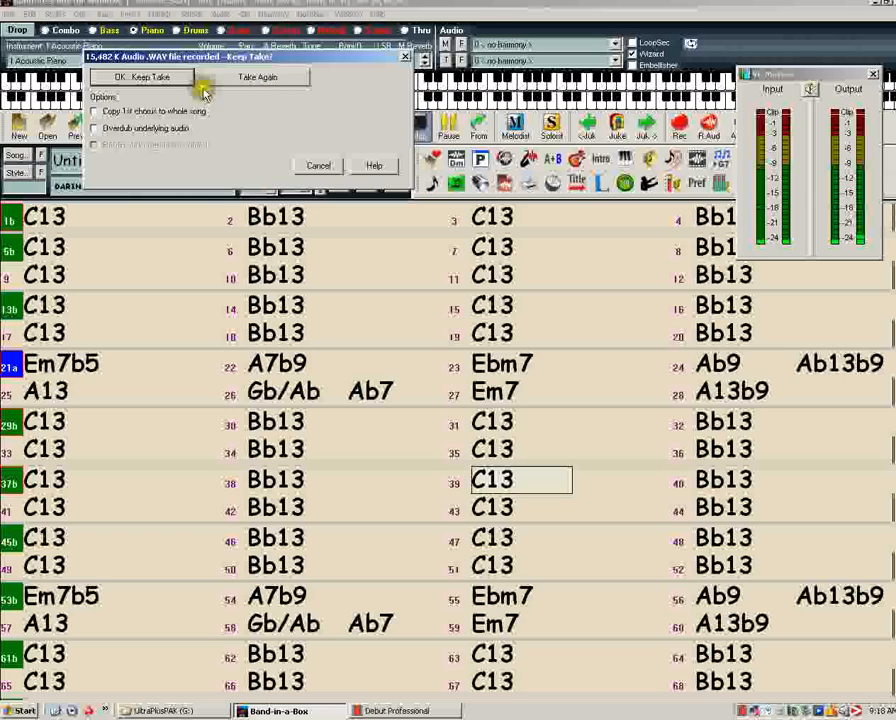
pyautogui.click(133, 78)
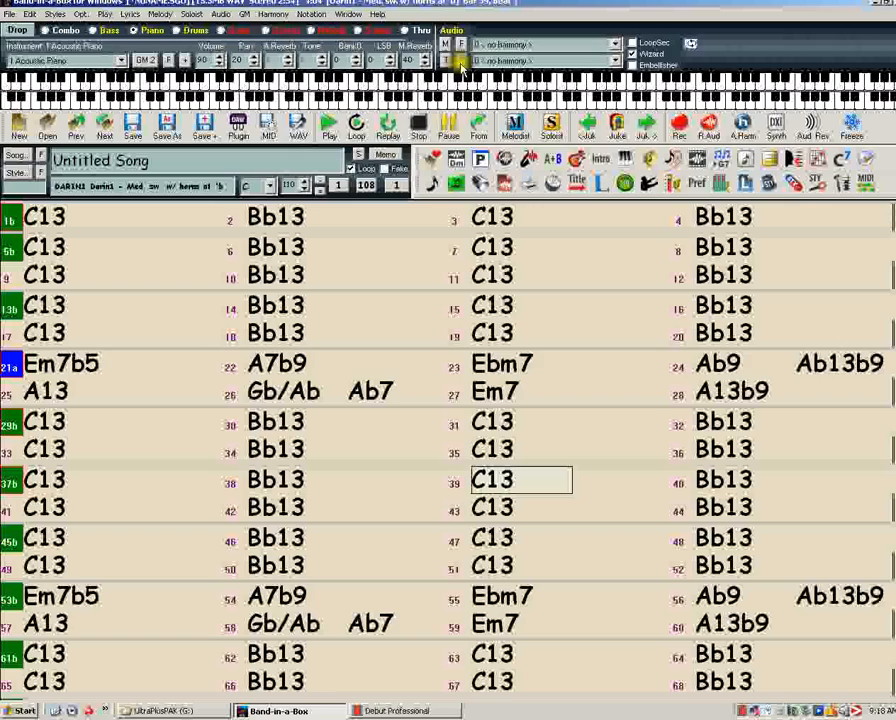
# Play the song from the start, lower the audio track's playback volume to 65, and stop playback
pyautogui.click(331, 128)
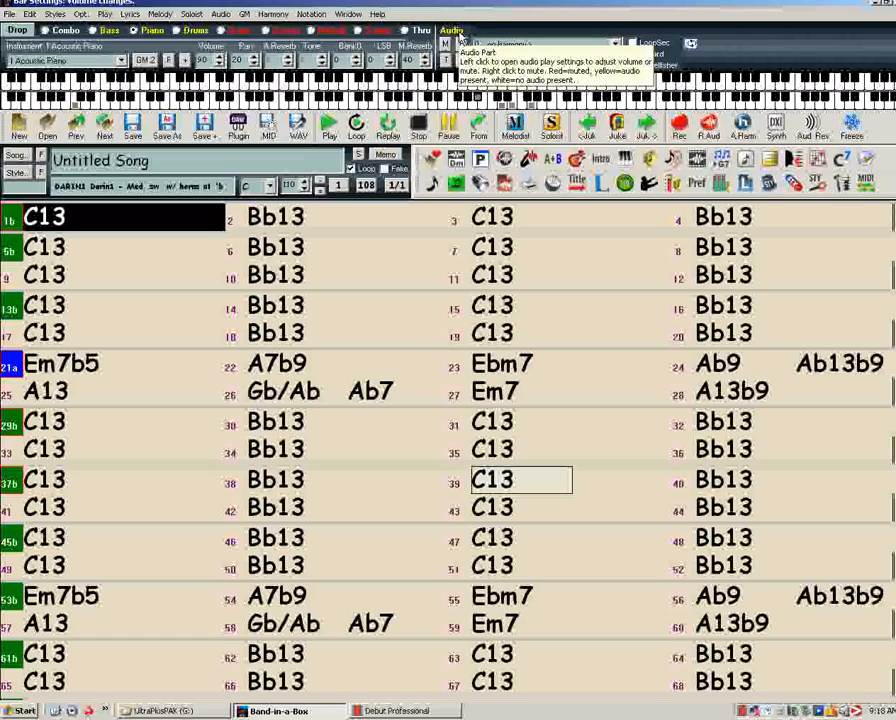
pyautogui.rightClick(459, 33)
pyautogui.click(459, 33)
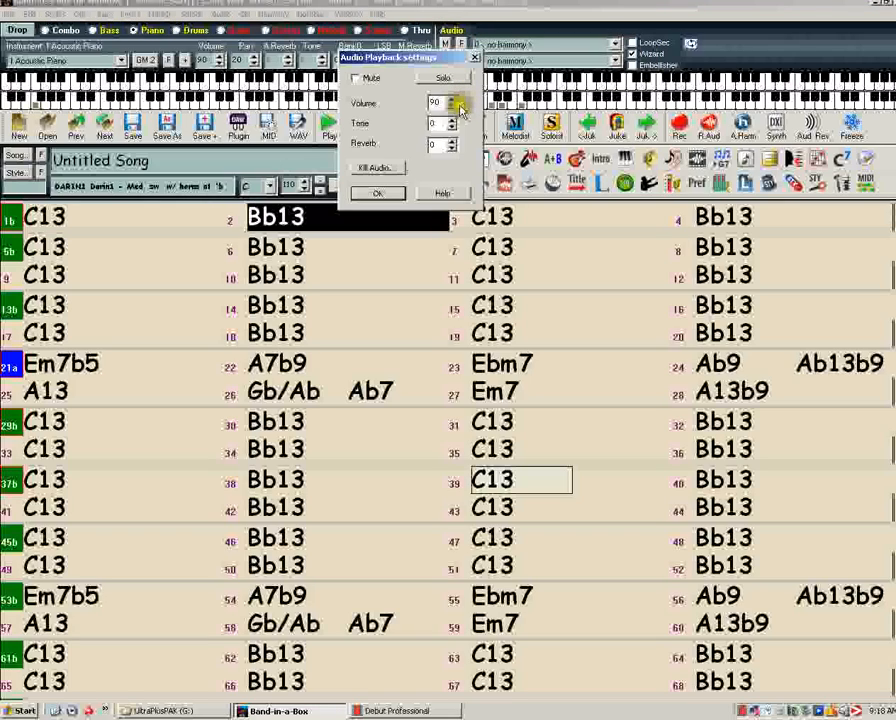
pyautogui.click(451, 107)
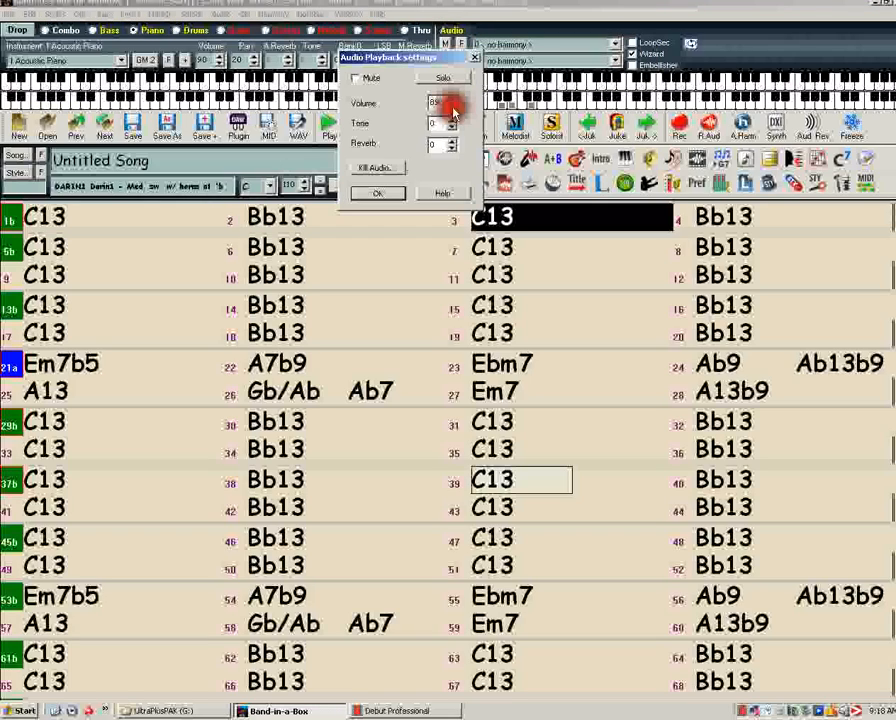
pyautogui.click(453, 108)
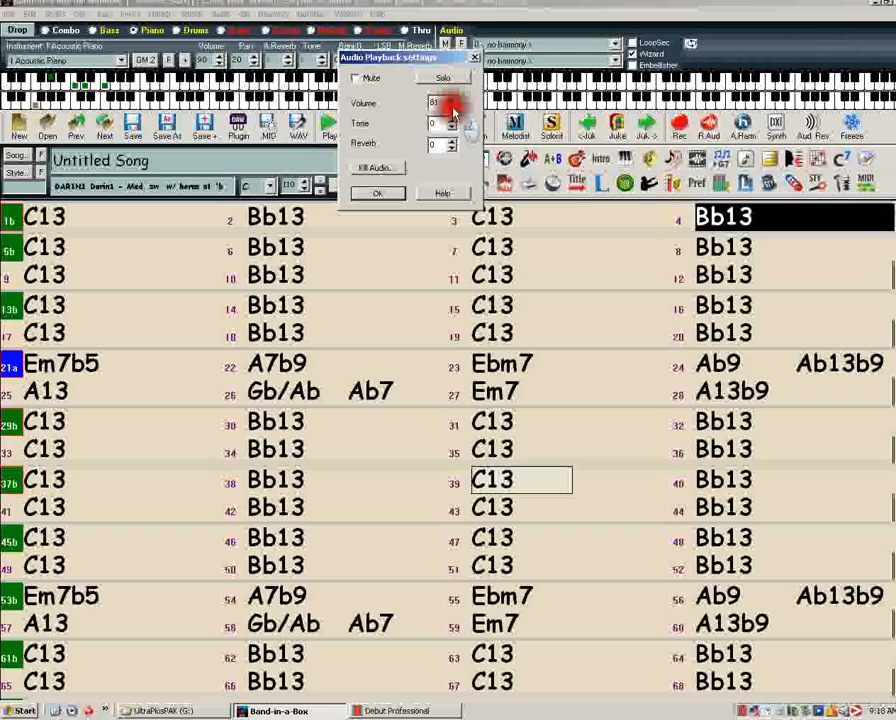
pyautogui.click(453, 108)
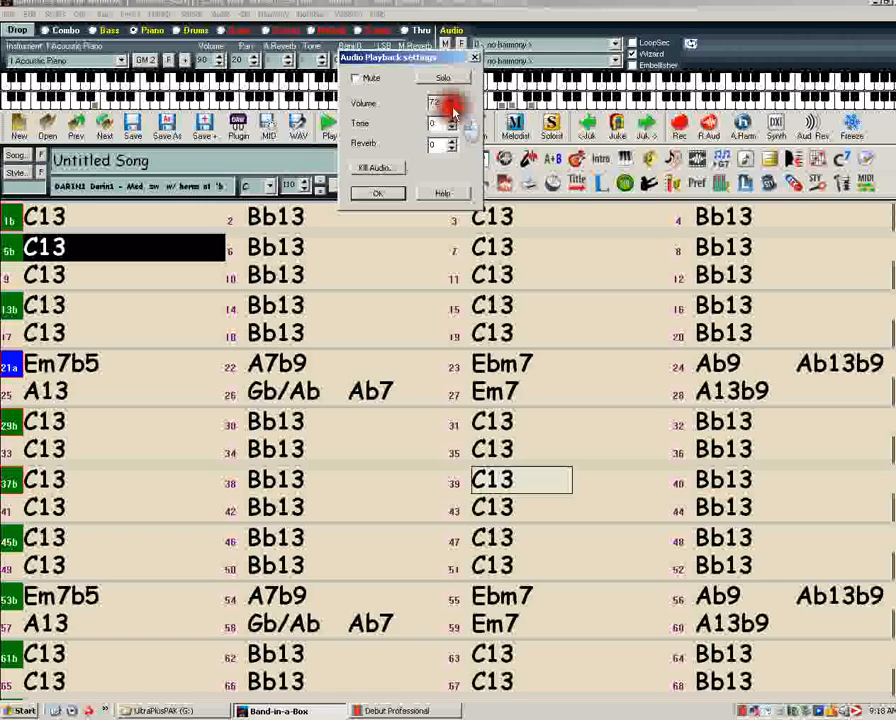
pyautogui.click(453, 108)
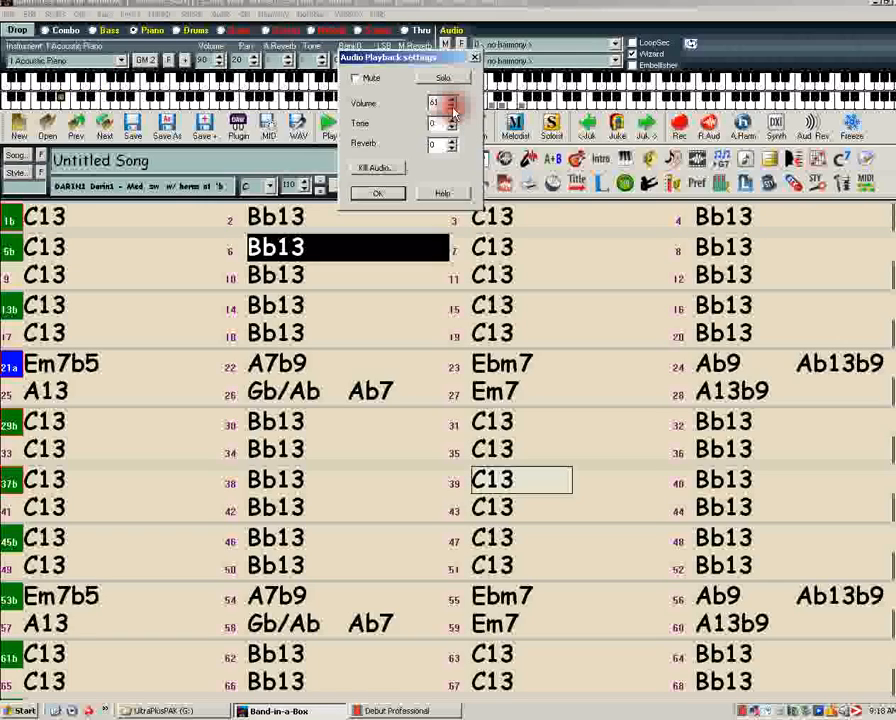
pyautogui.click(453, 102)
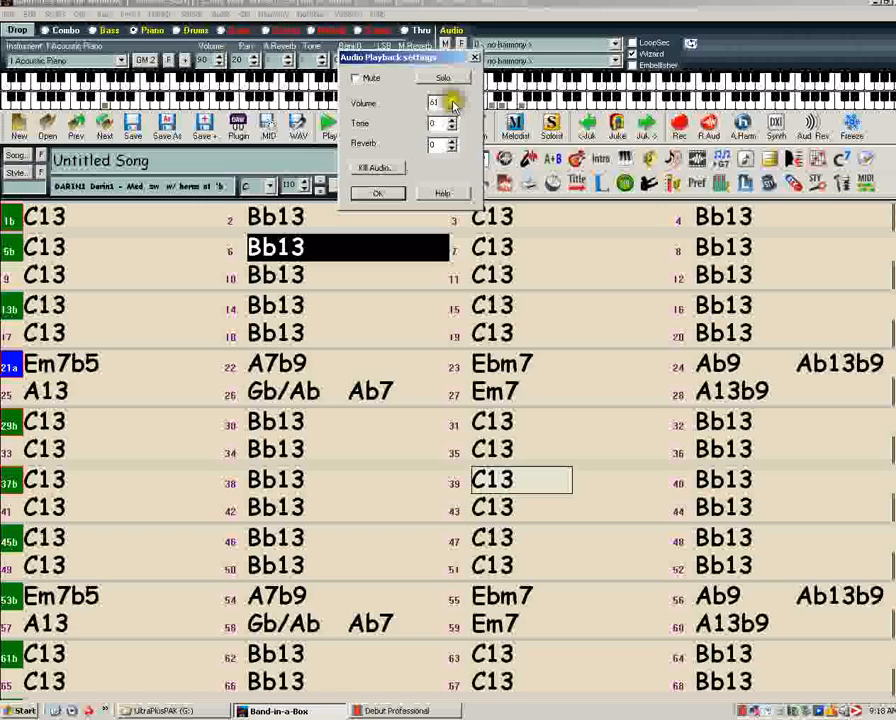
pyautogui.click(384, 195)
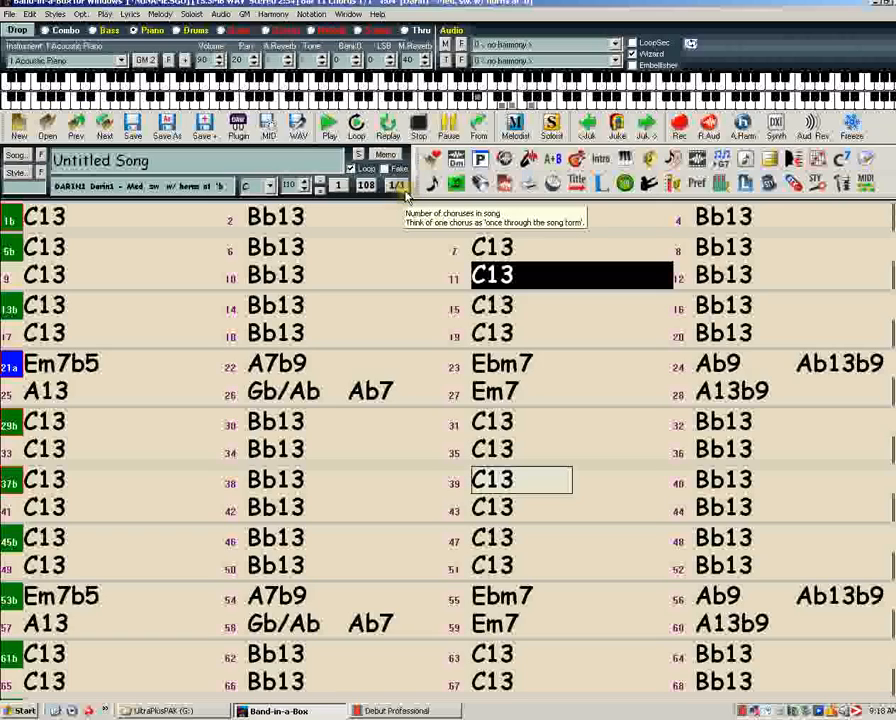
pyautogui.click(420, 127)
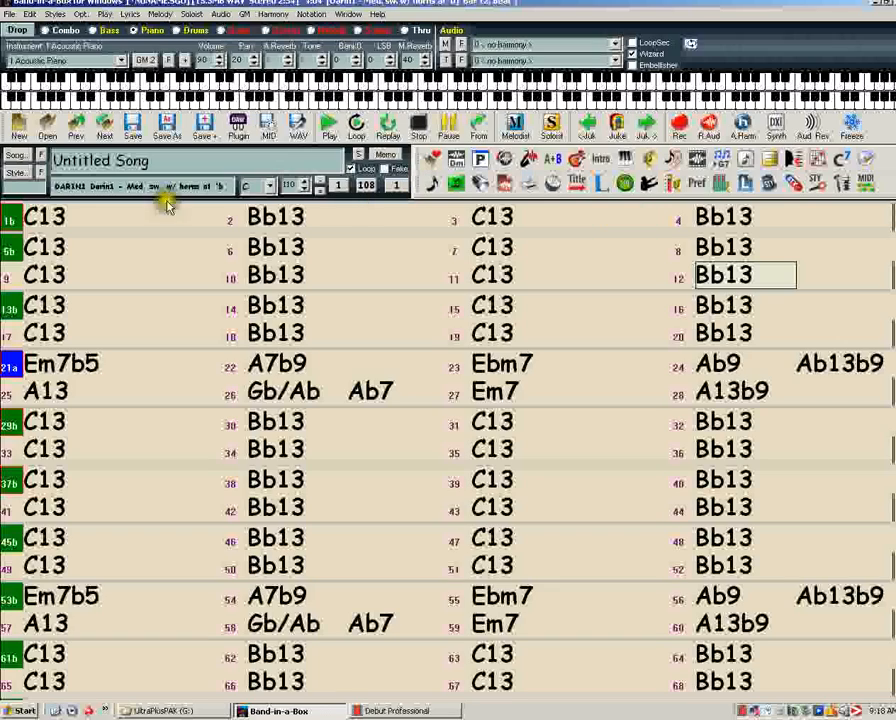
# Filter the style list to show only all-RealStyles and choose the Jazz Swing style Relaxed Jazz Quartet (85 RS)
pyautogui.click(18, 175)
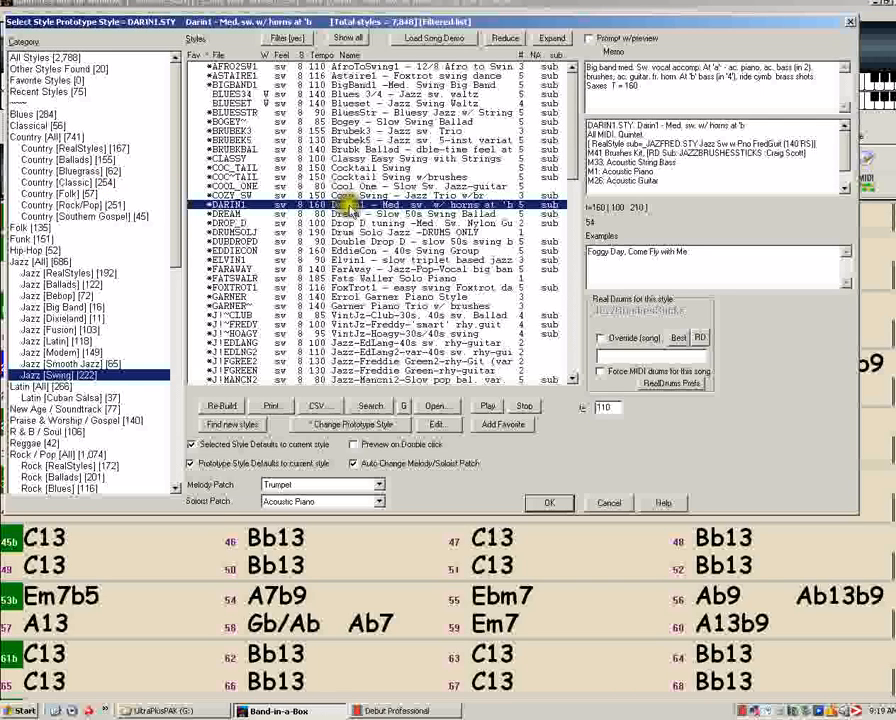
pyautogui.click(290, 37)
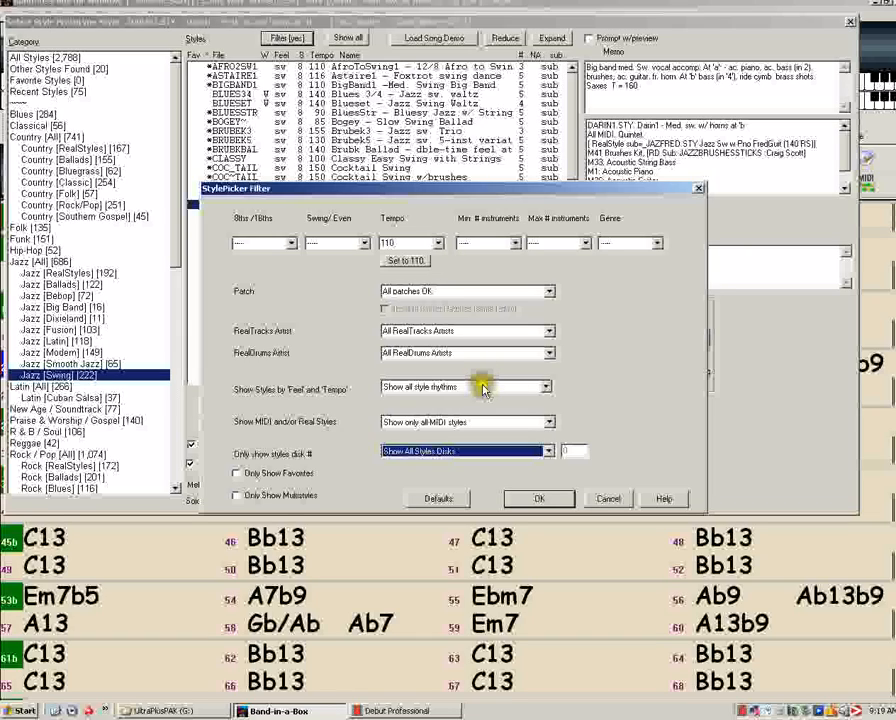
pyautogui.click(550, 425)
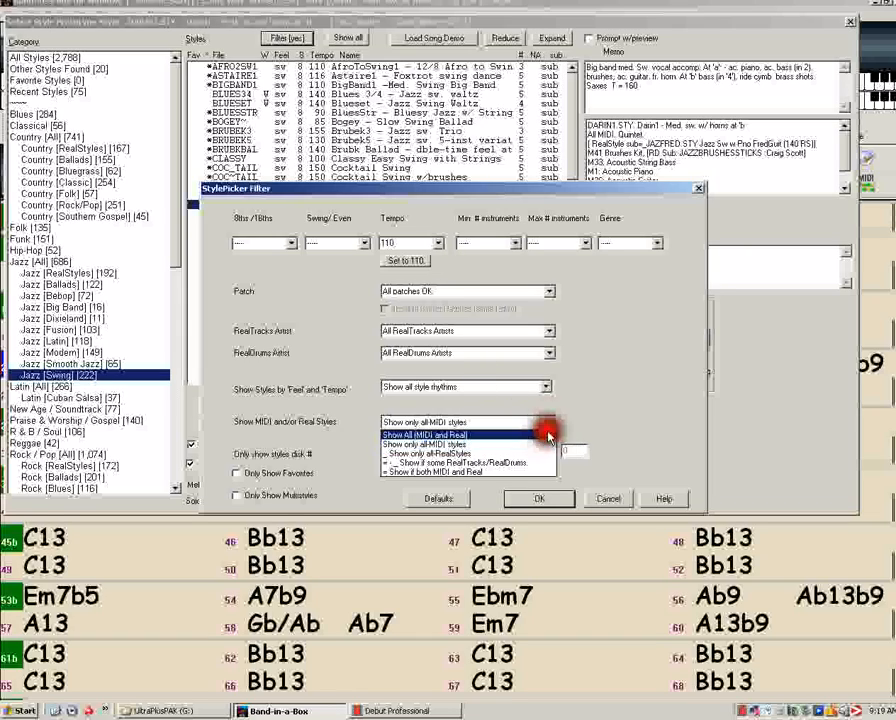
pyautogui.click(546, 457)
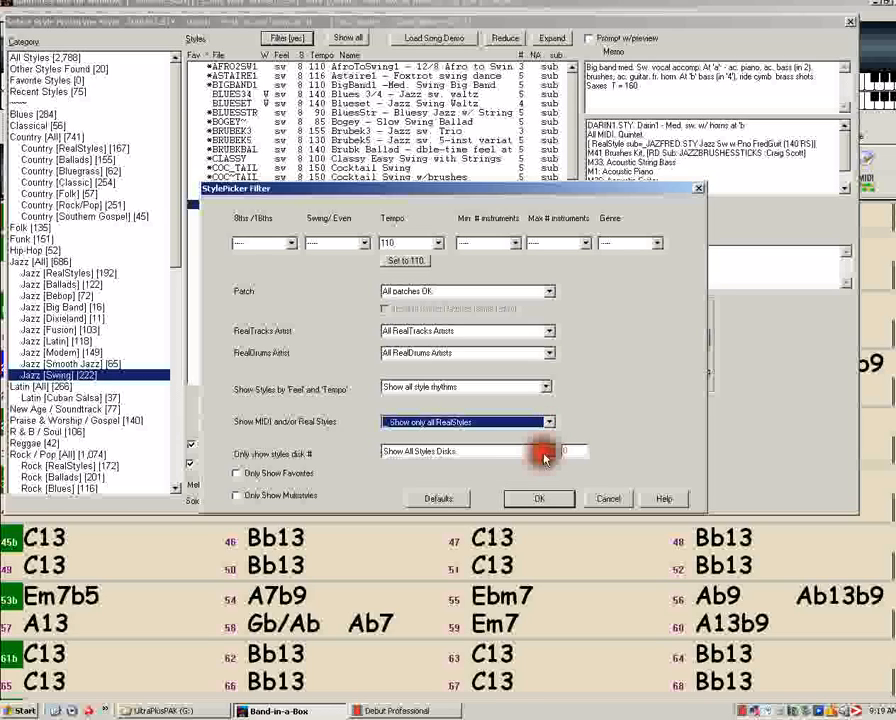
pyautogui.click(549, 500)
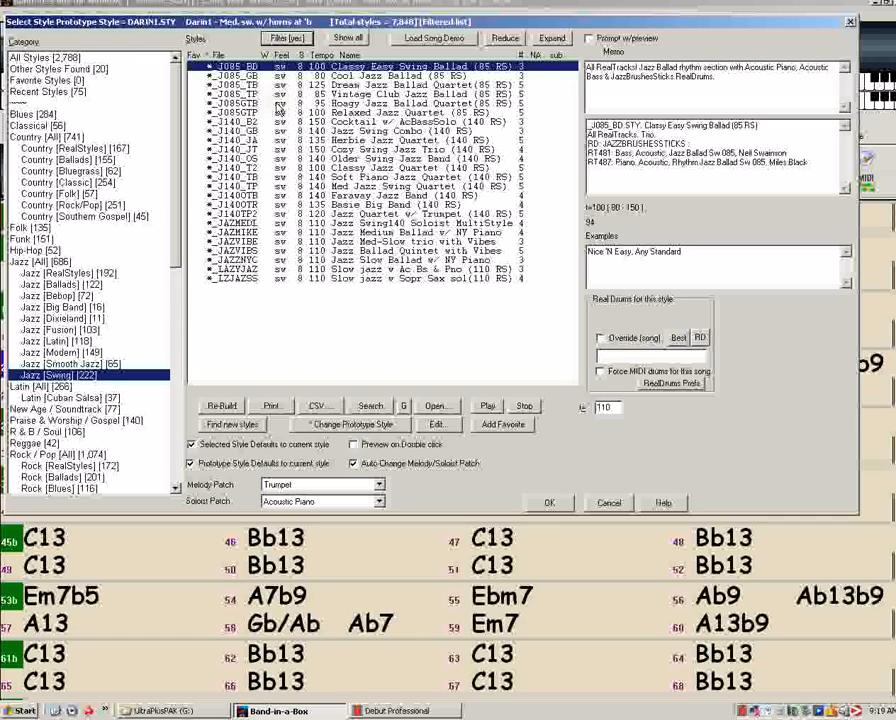
pyautogui.click(345, 113)
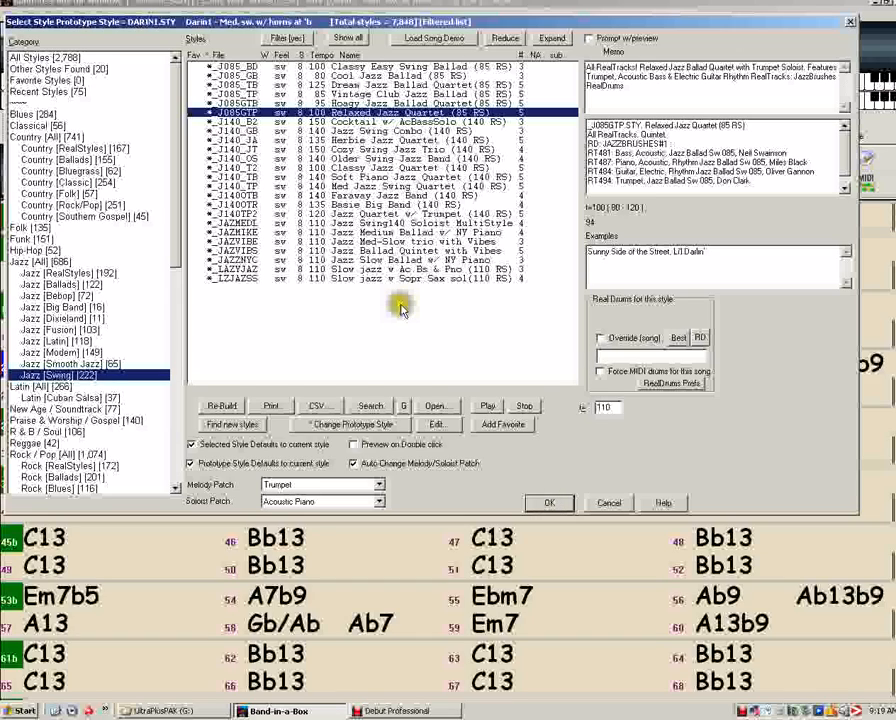
pyautogui.click(558, 501)
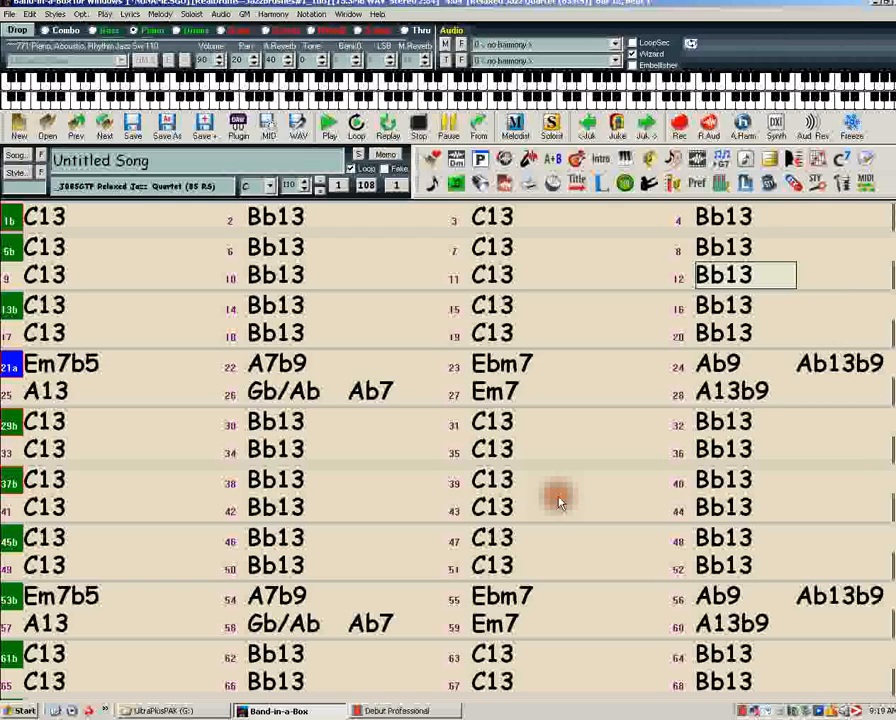
# Play the song with the new style, lower the audio track's playback volume to 58, and stop playback
pyautogui.click(330, 129)
pyautogui.click(329, 127)
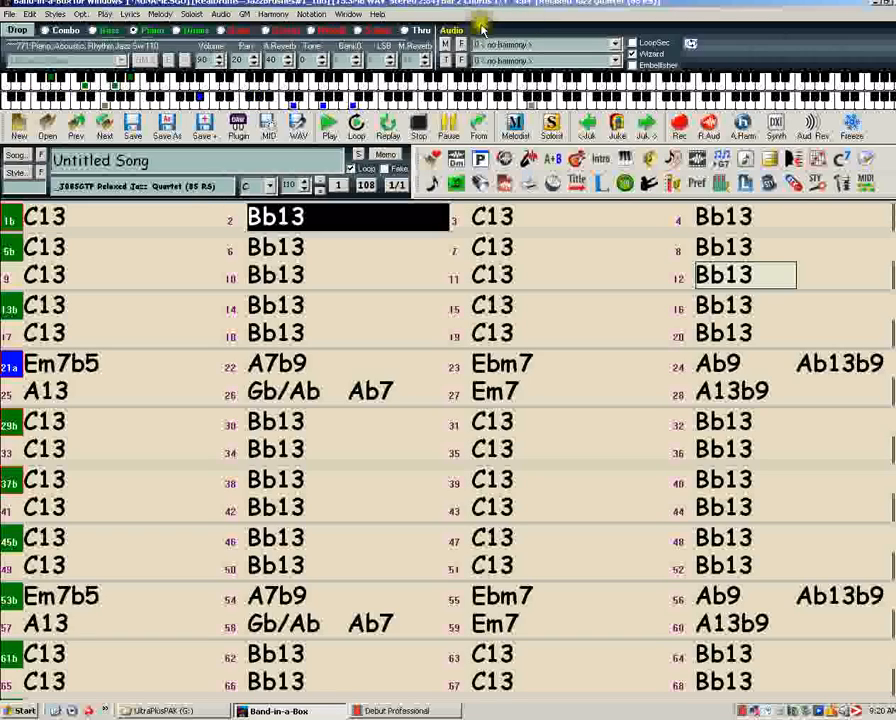
pyautogui.click(453, 33)
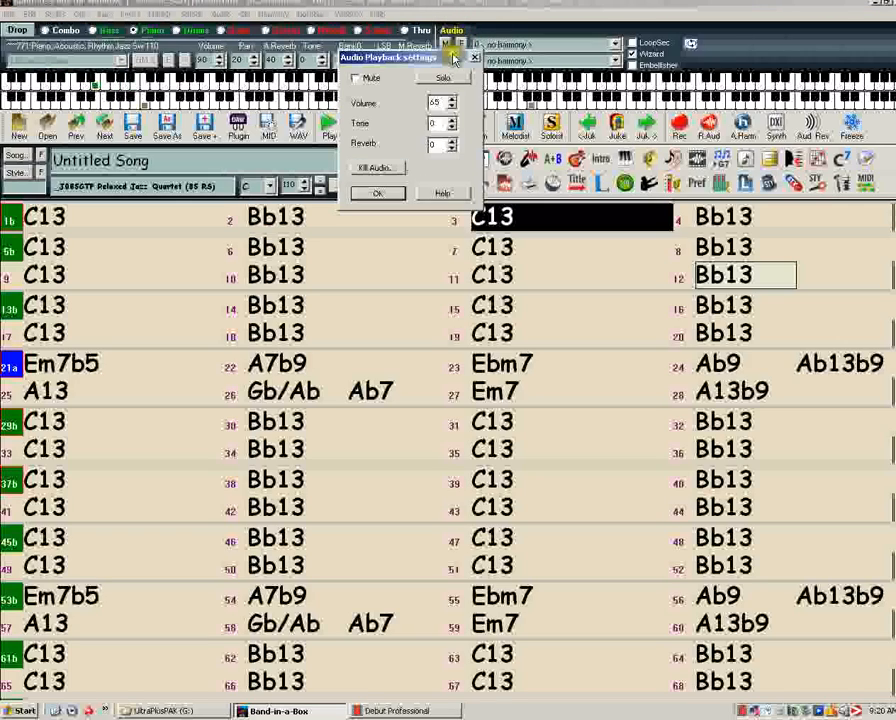
pyautogui.click(452, 110)
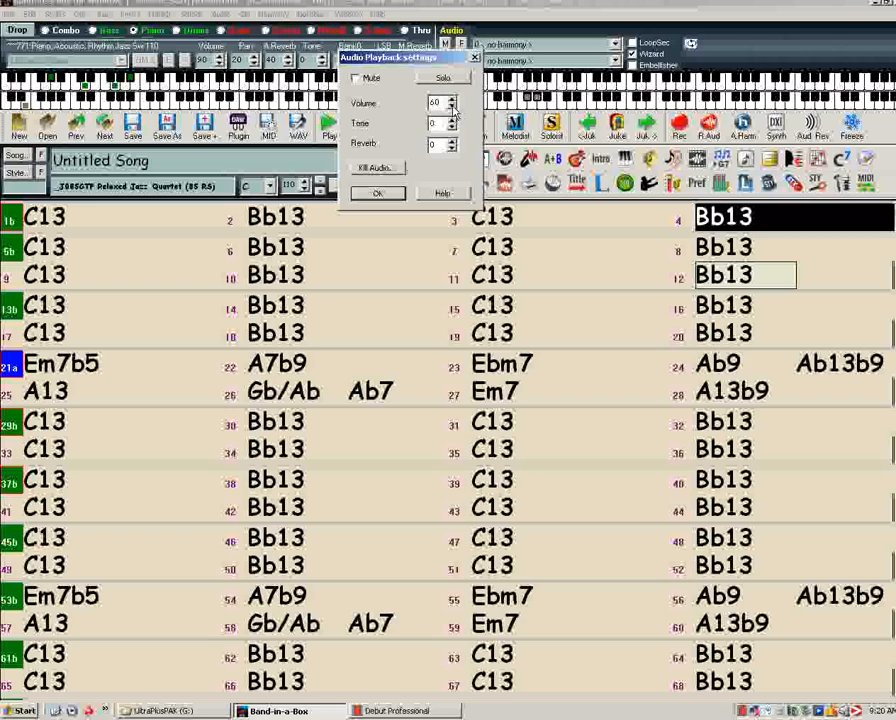
pyautogui.click(454, 108)
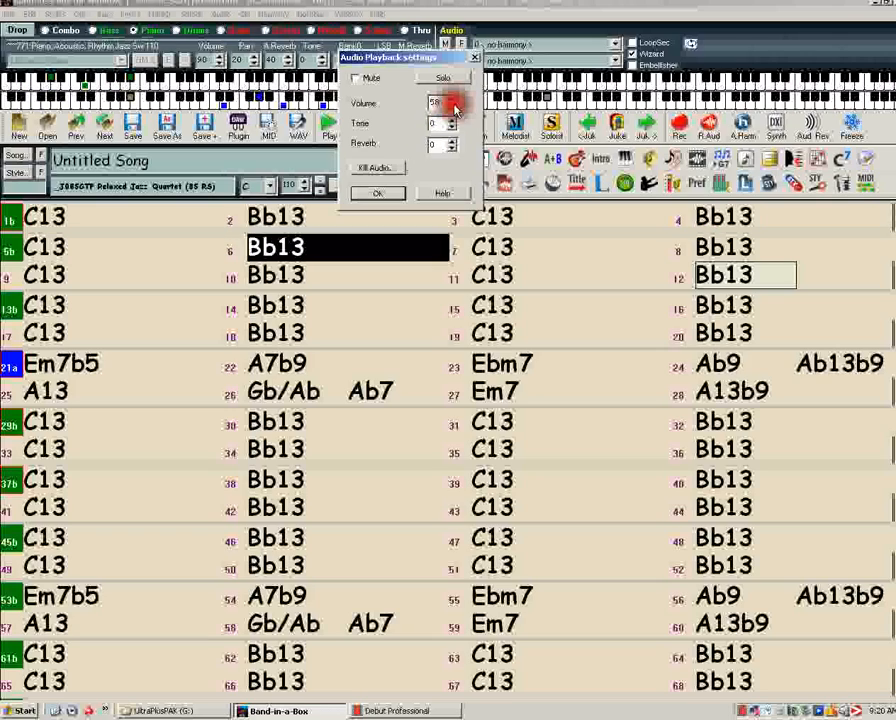
pyautogui.click(378, 193)
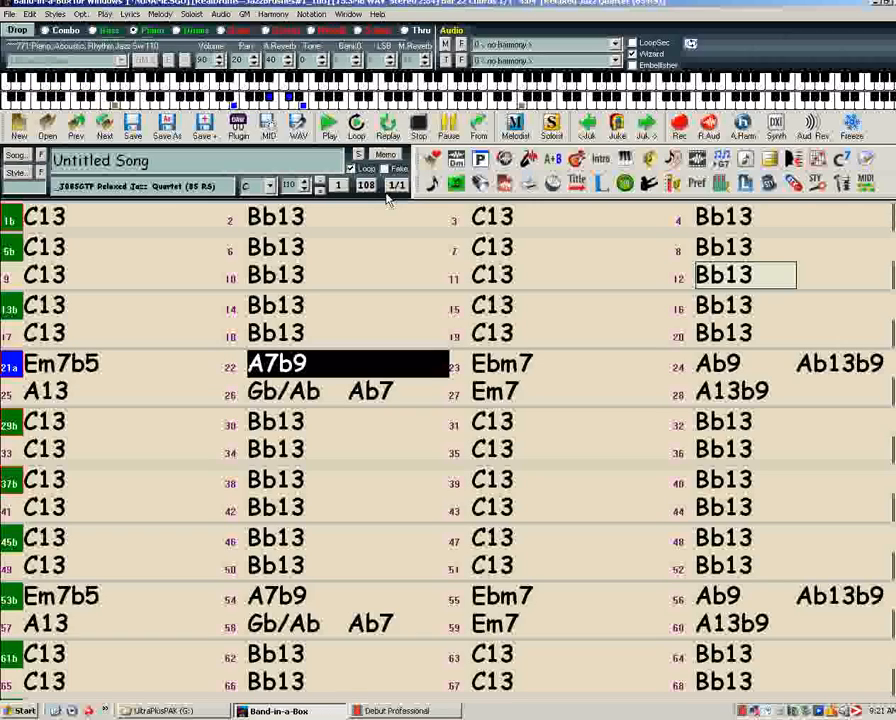
pyautogui.click(419, 131)
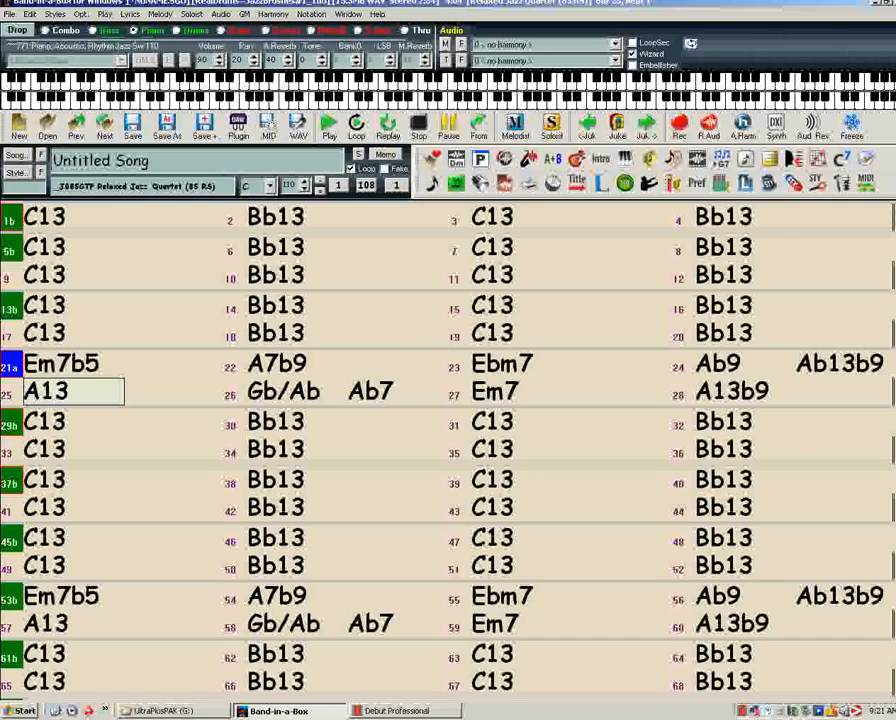
# Select bar 93 and set the song's fadeout ending to 4 bars in the song settings
pyautogui.scroll(-4, 480, 620)
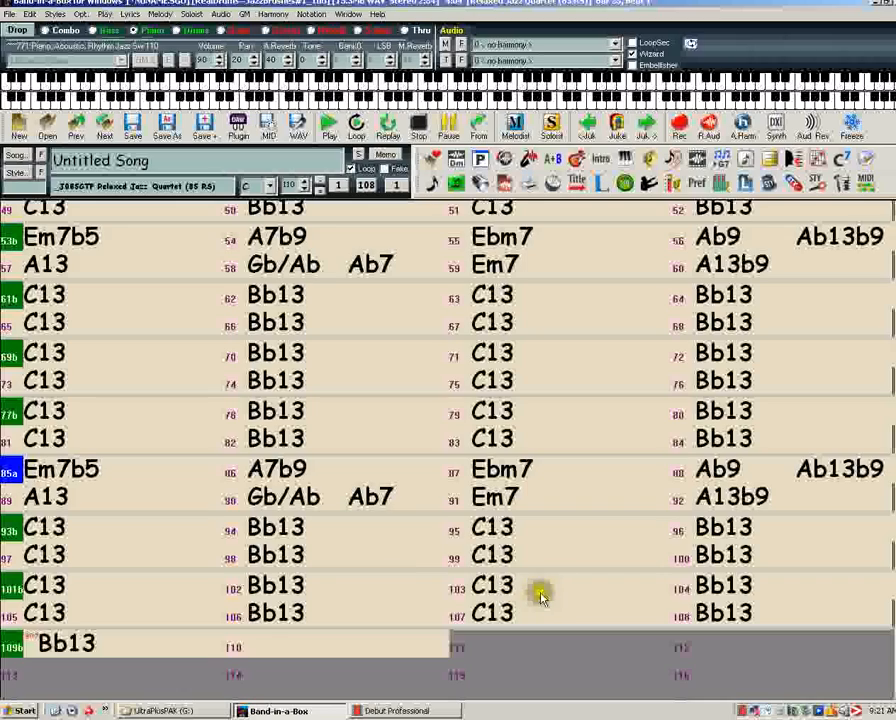
pyautogui.click(85, 527)
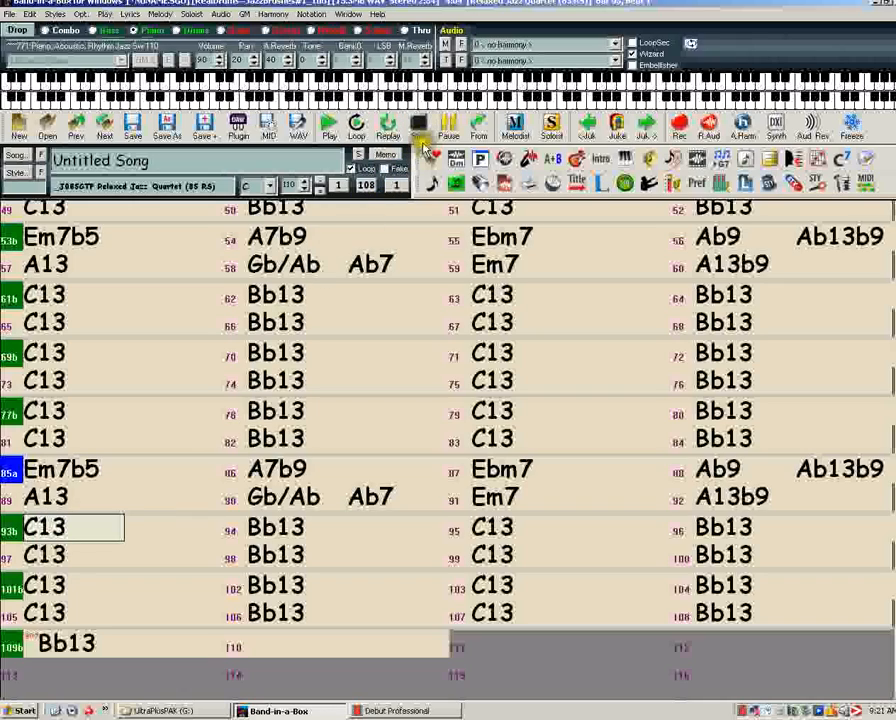
pyautogui.click(356, 155)
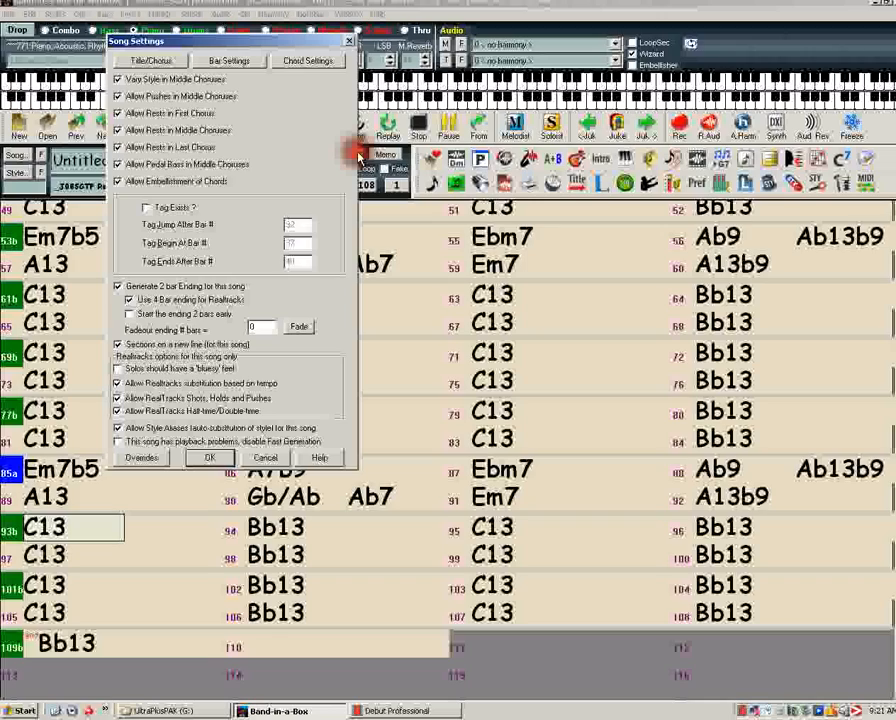
pyautogui.moveTo(262, 327); pyautogui.dragTo(224, 338)
pyautogui.write('4')
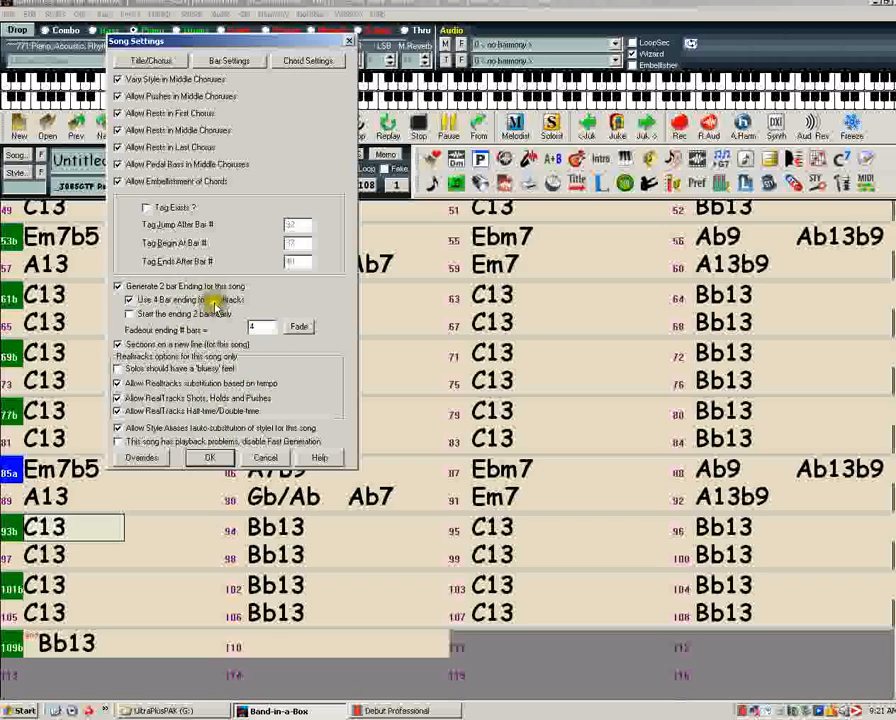
pyautogui.click(214, 458)
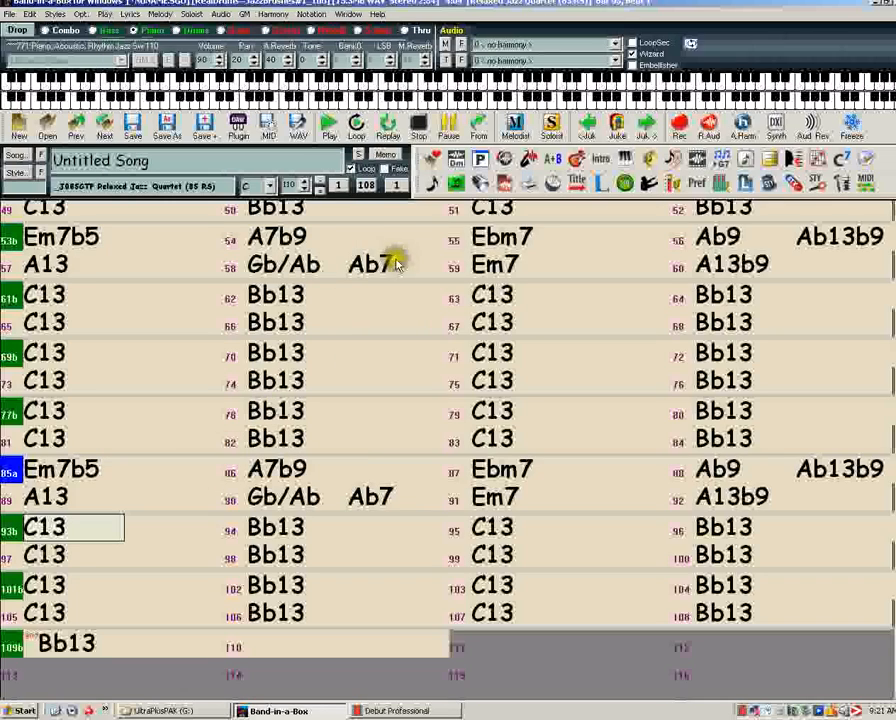
# Play the song from bar 93 of chorus 1 through the ending to hear the fadeout, and stop playback
pyautogui.click(480, 125)
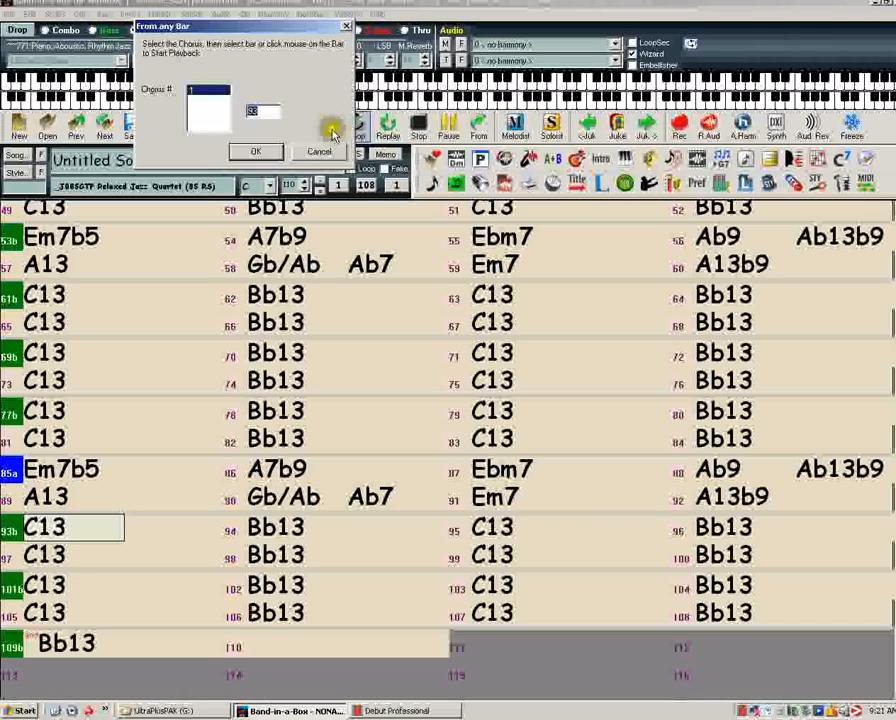
pyautogui.click(264, 150)
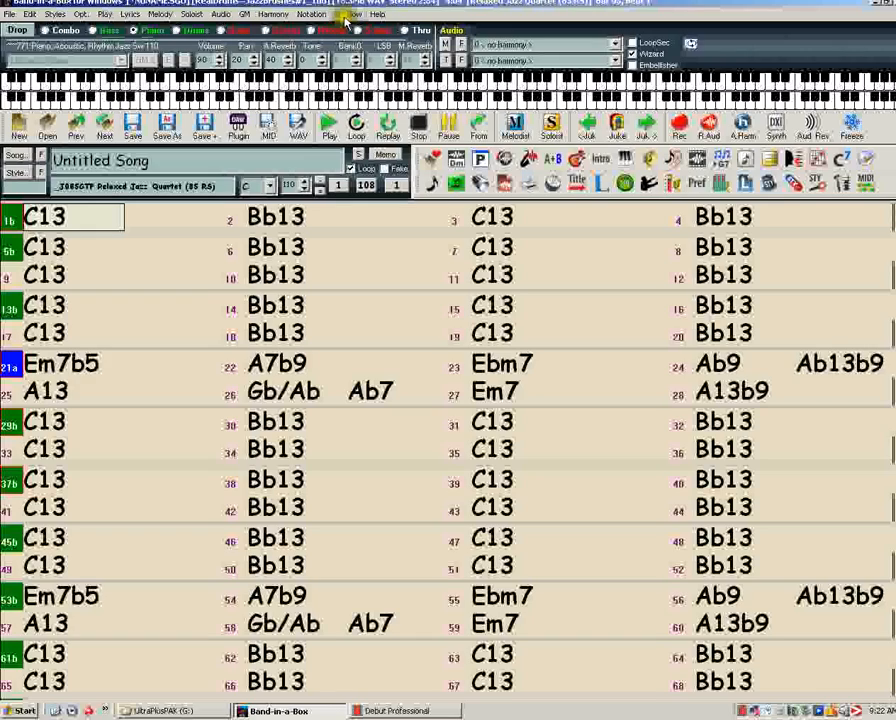
pyautogui.click(478, 125)
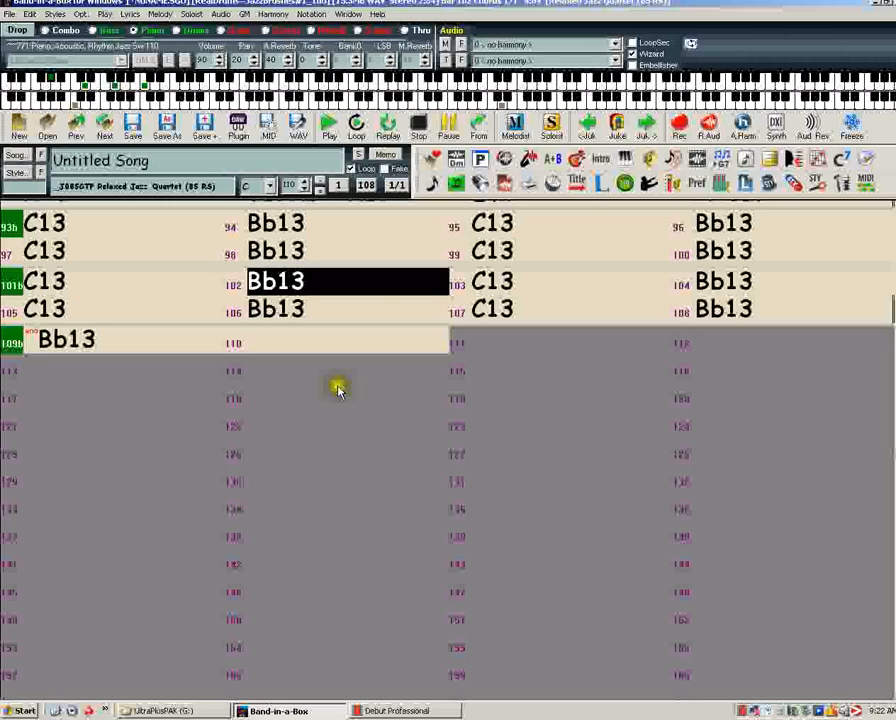
pyautogui.click(420, 130)
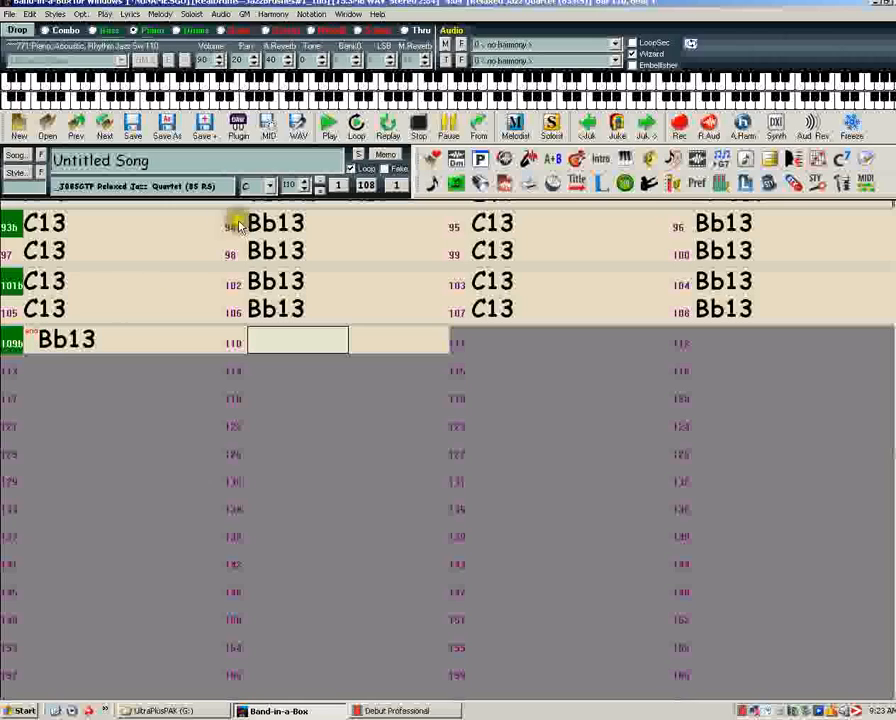
# Turn off generating the 2 bar ending for this song in the song settings
pyautogui.click(358, 155)
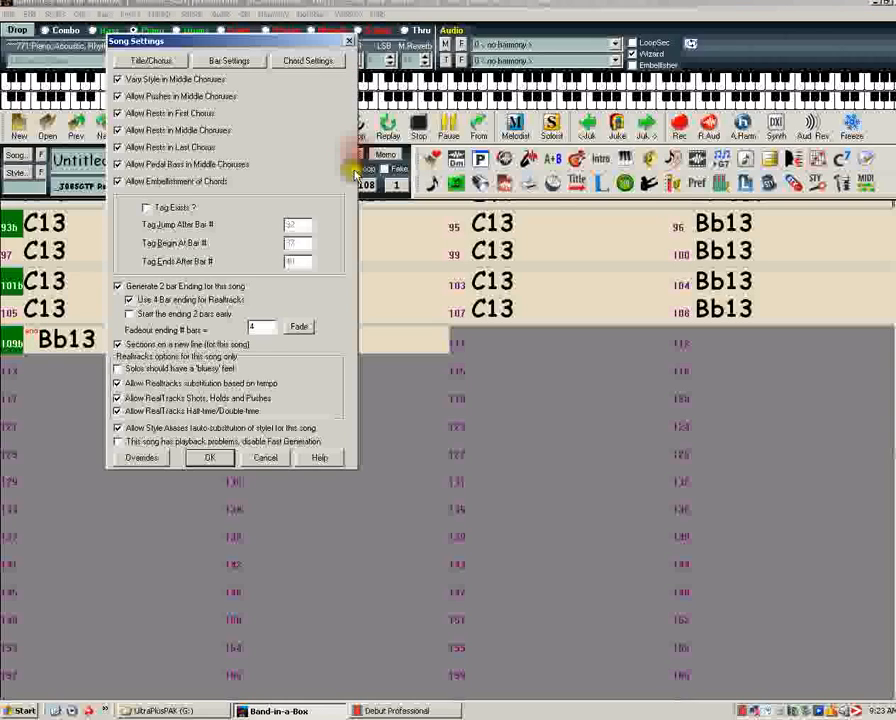
pyautogui.click(119, 287)
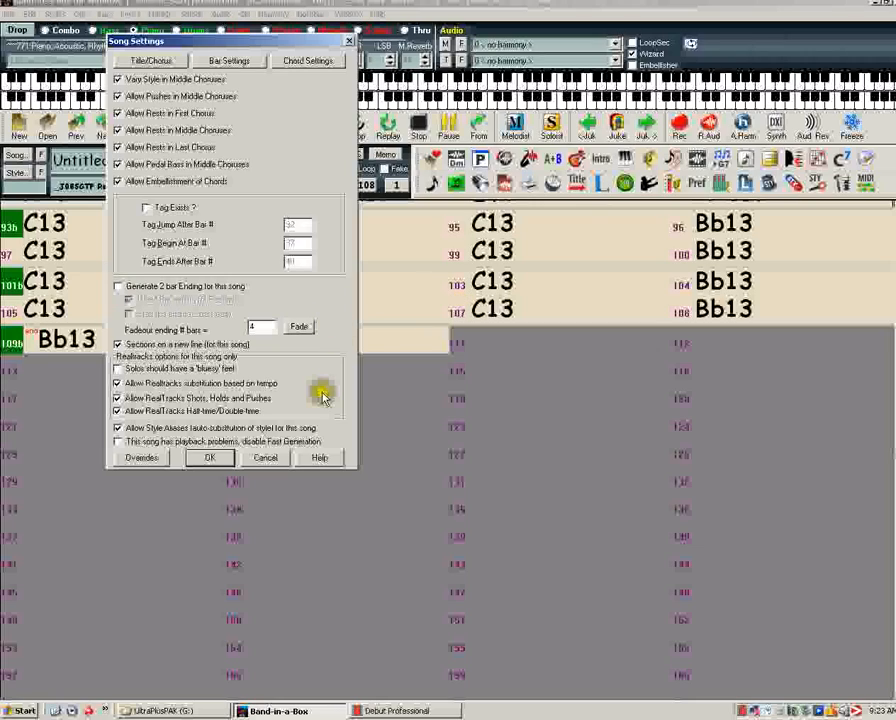
pyautogui.click(212, 458)
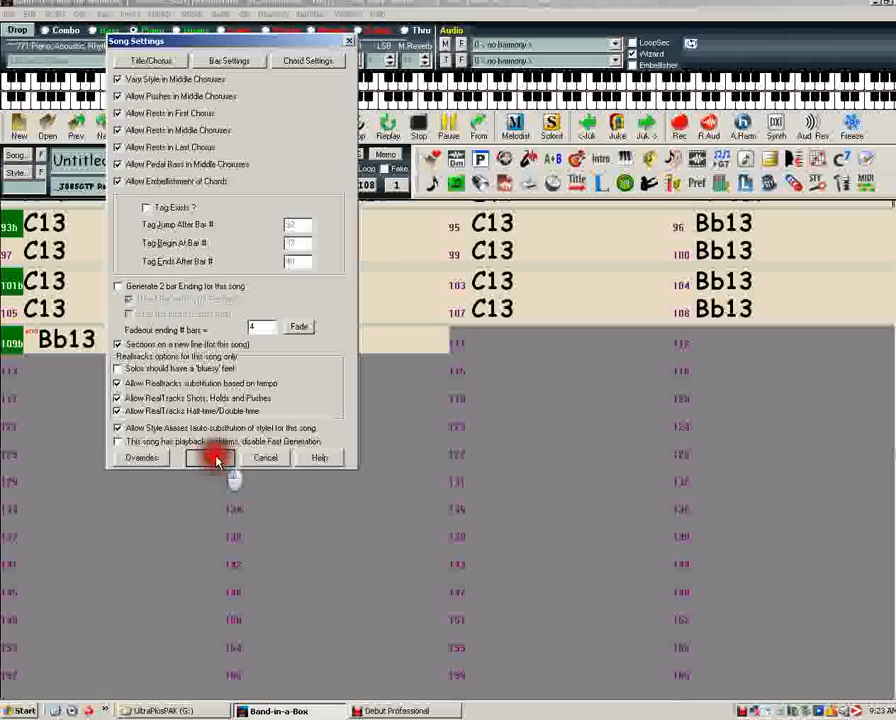